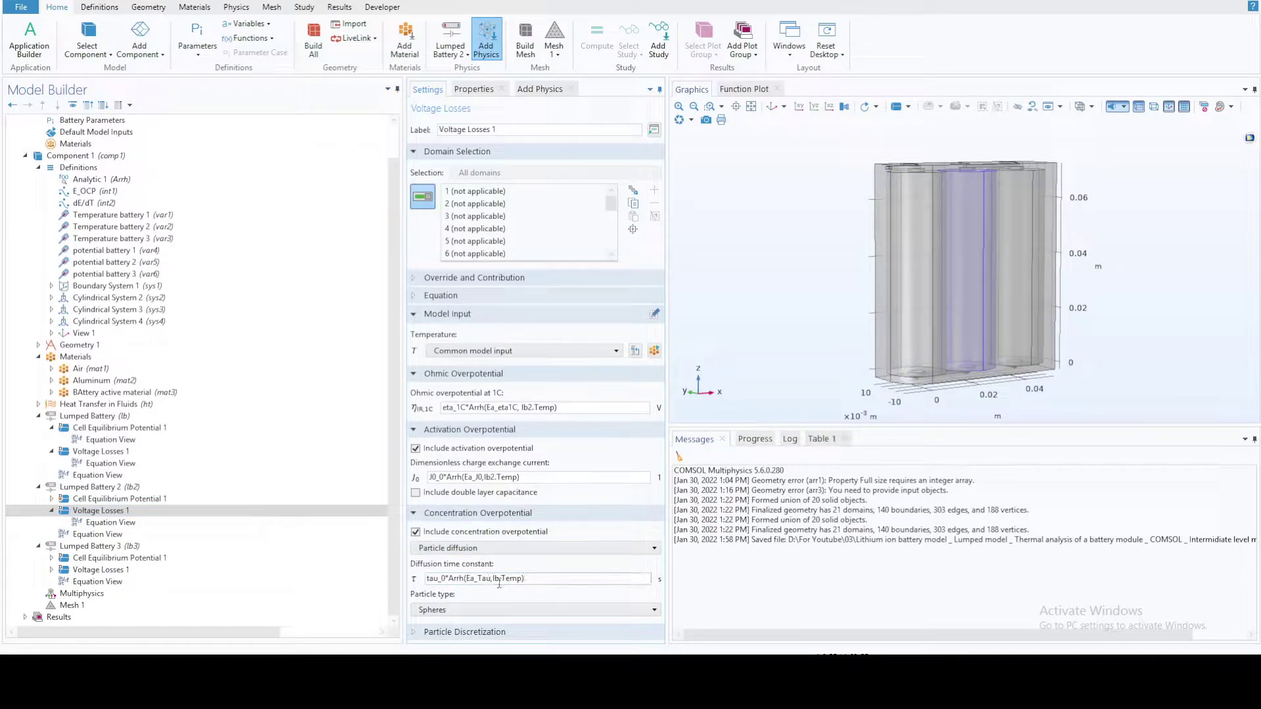
# Copy Lumped Battery 2's applied current expression I_1C*C_rate into Lumped Battery 3, replacing 1[A]
pyautogui.write('2')
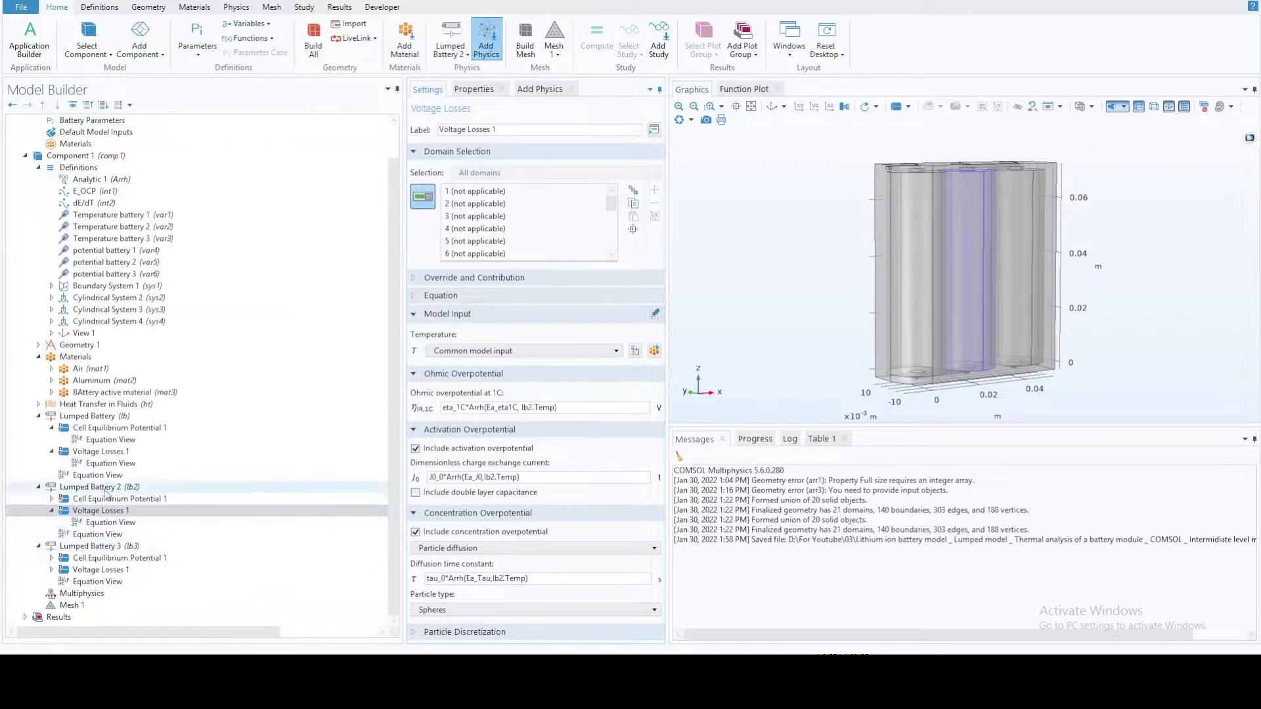
pyautogui.click(105, 488)
pyautogui.moveTo(489, 377); pyautogui.dragTo(358, 382)
pyautogui.hotkey('ctrl', 'c')
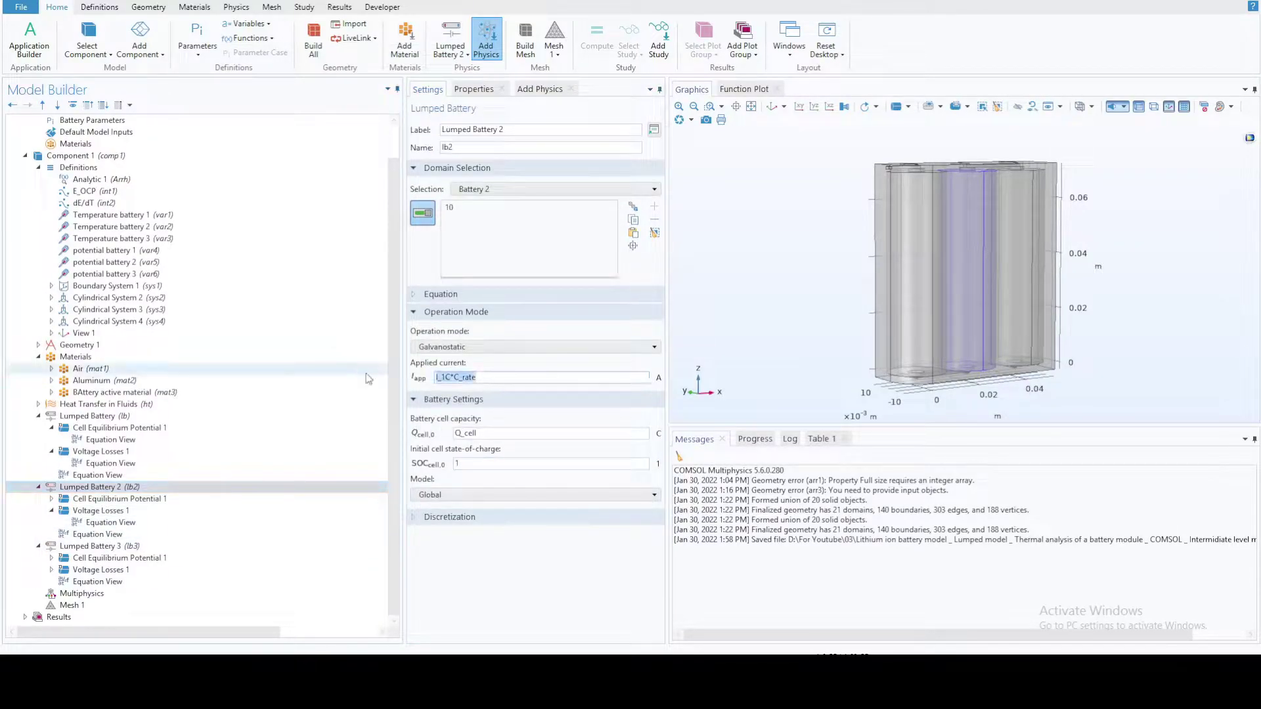
pyautogui.click(99, 546)
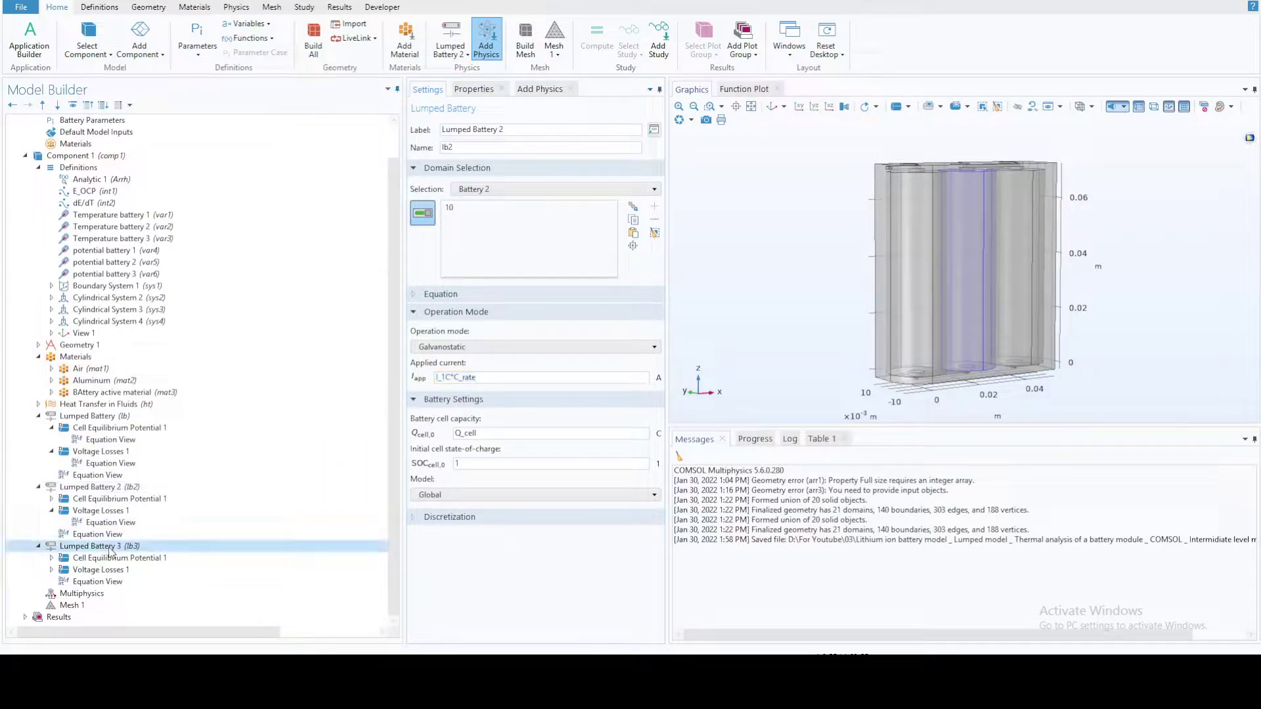
pyautogui.moveTo(435, 378); pyautogui.dragTo(453, 379)
pyautogui.hotkey('ctrl', 'v')
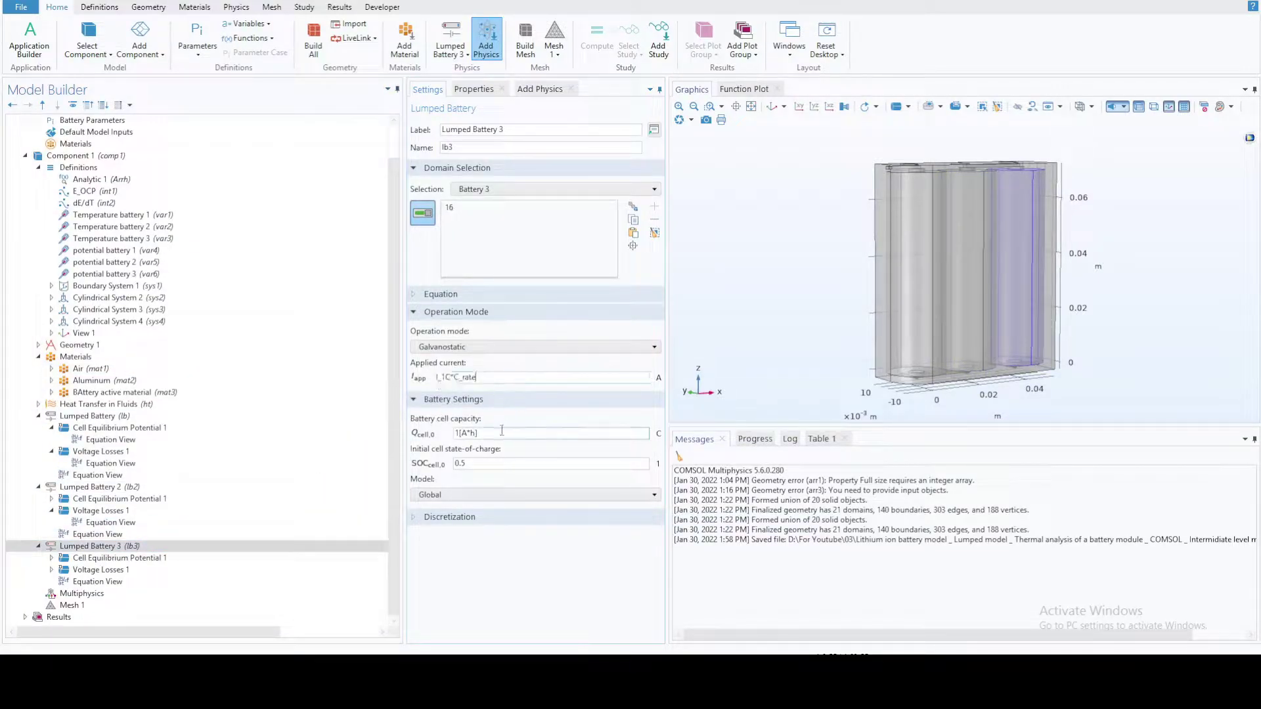
# Set Lumped Battery 3's cell capacity to Q_cell and select the 0.5 initial state-of-charge
pyautogui.moveTo(454, 434); pyautogui.dragTo(479, 434)
pyautogui.write('Q_cell')
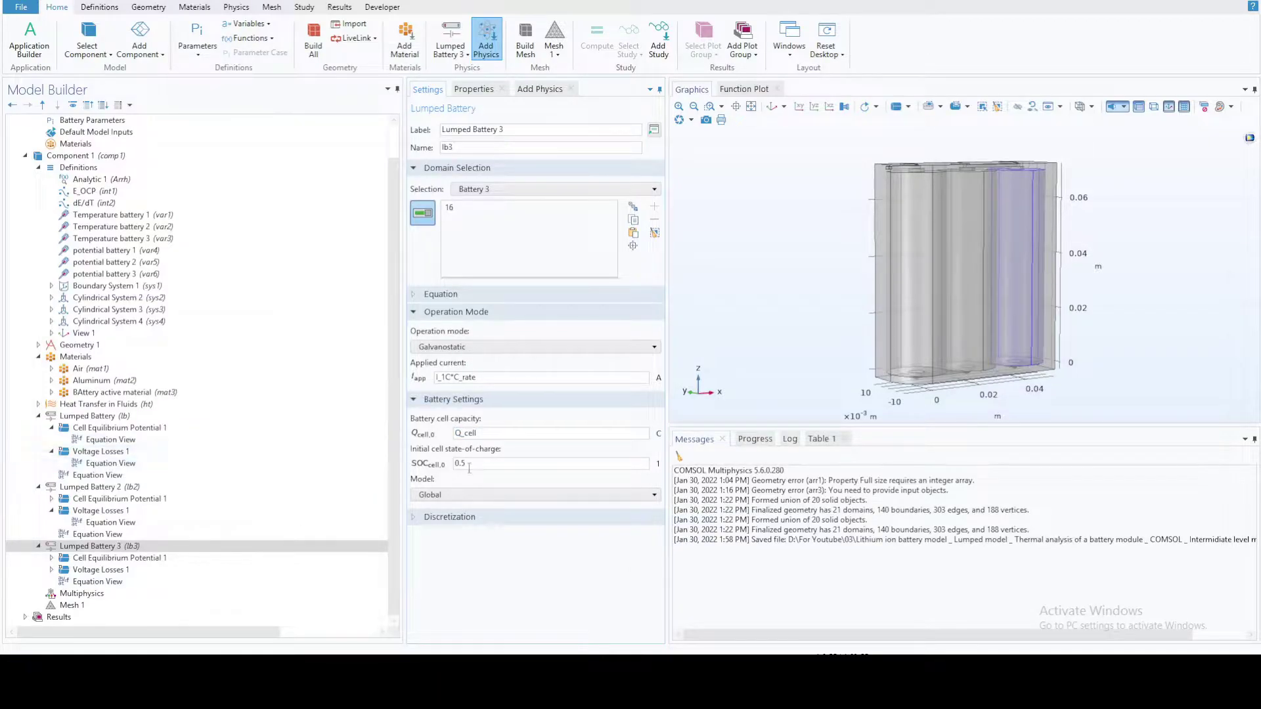
pyautogui.press('Tab')
# Enter initial state-of-charge 1 and take battery 3's open circuit voltage from definitions
pyautogui.write('1')
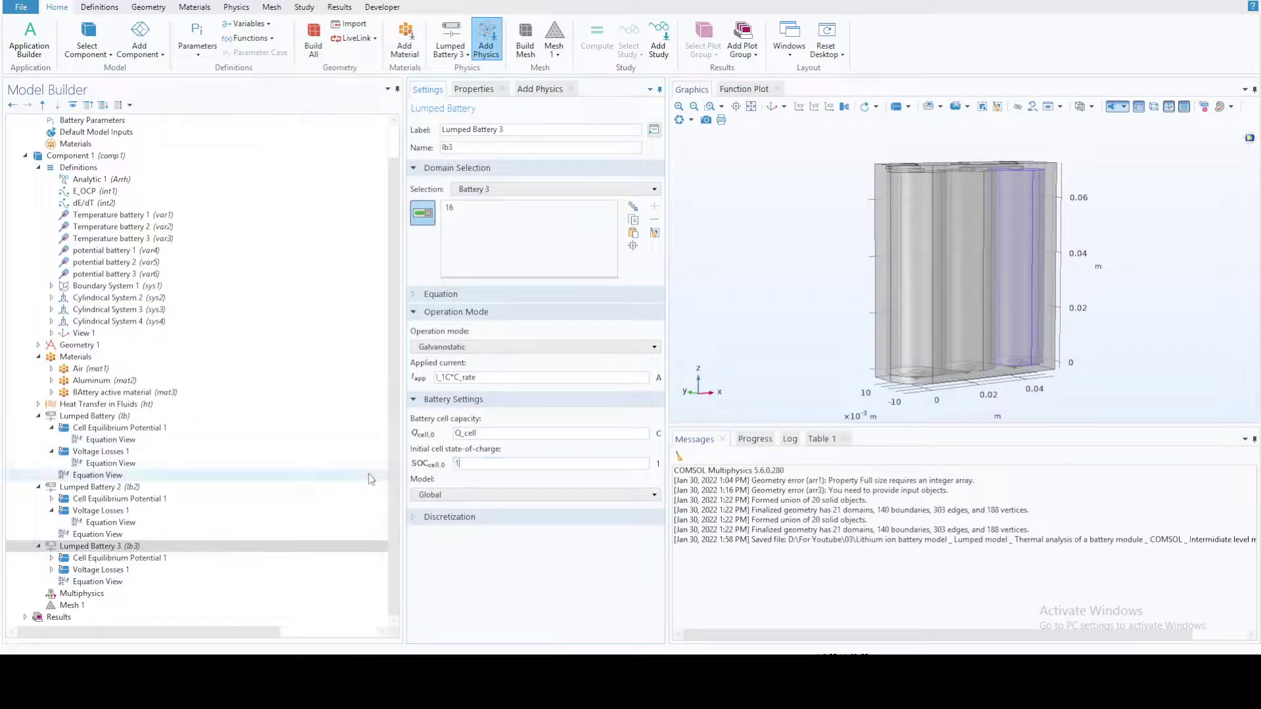
pyautogui.click(105, 558)
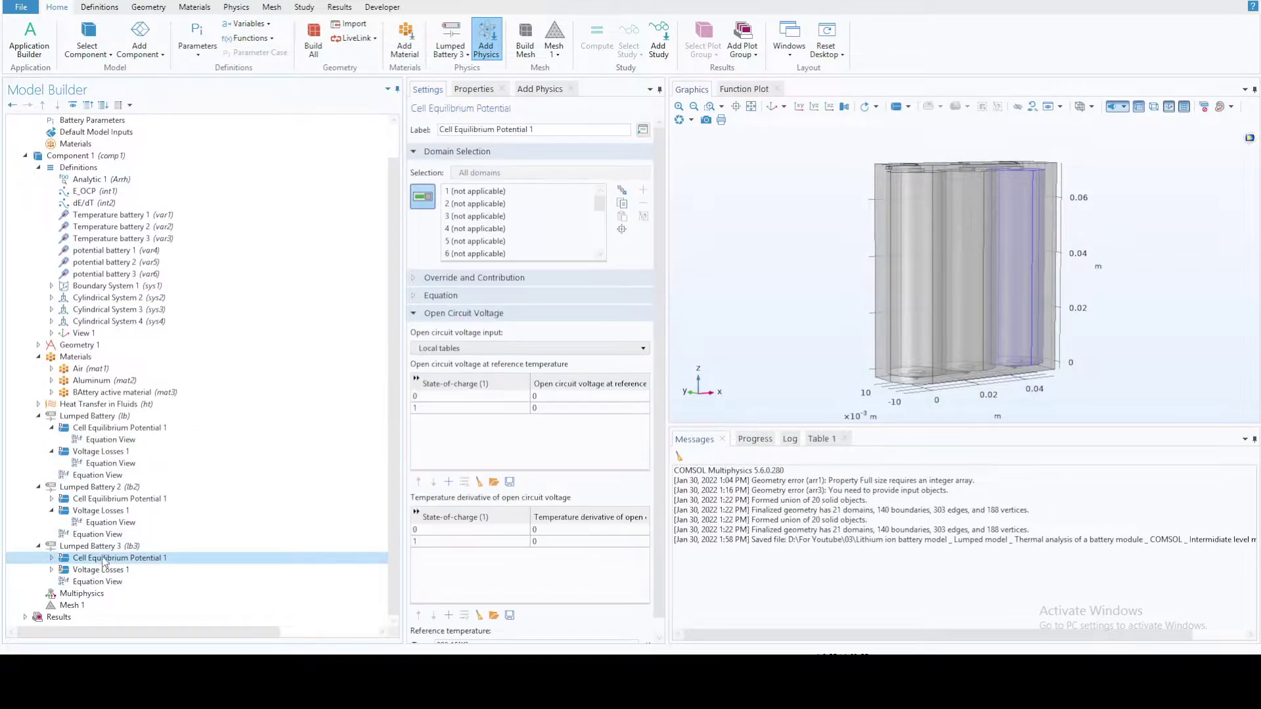
pyautogui.click(436, 348)
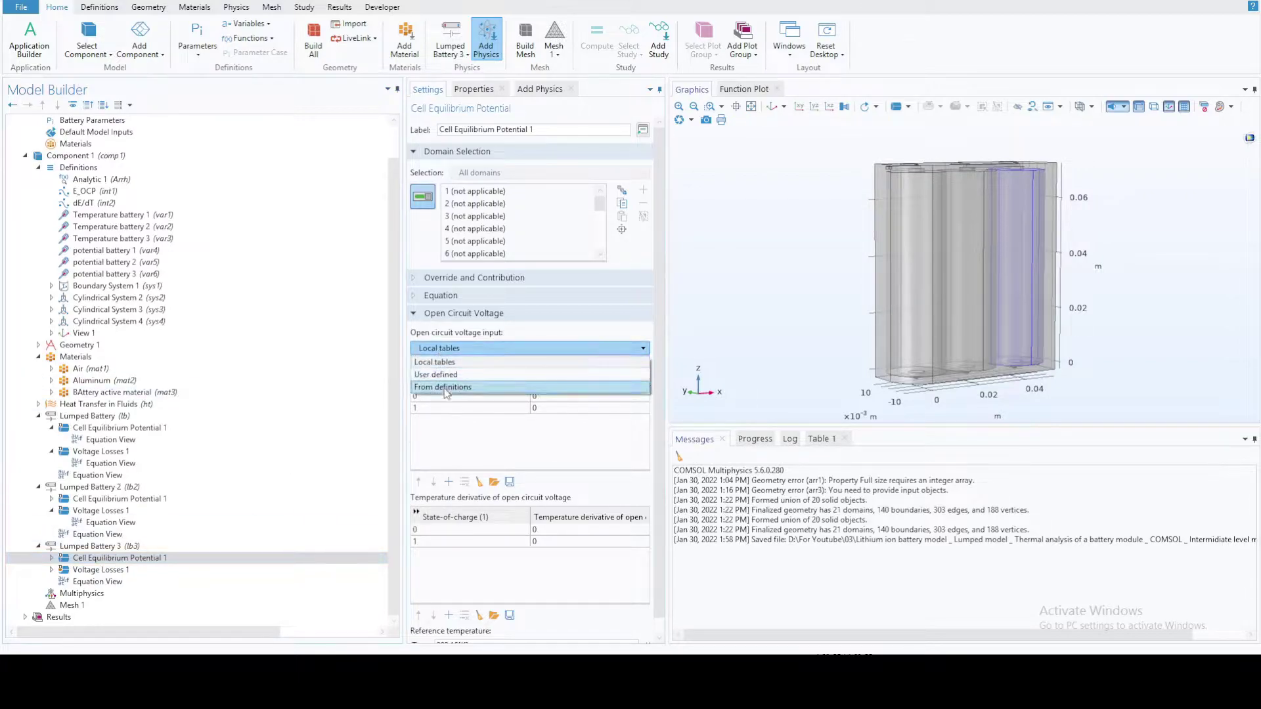
pyautogui.click(447, 388)
# Use E_OCP (int1) as reference voltage, dE/dT (int2) as derivative, and T_init as reference temperature
pyautogui.click(482, 381)
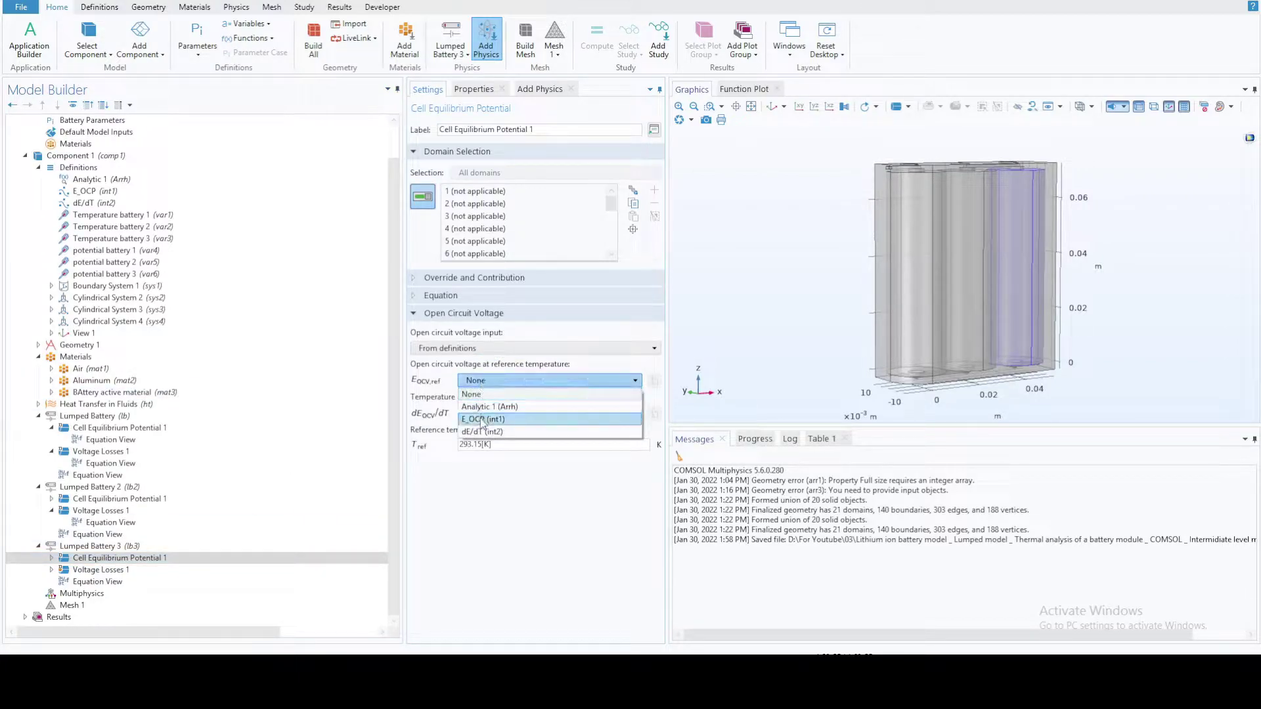
pyautogui.click(484, 423)
pyautogui.click(482, 413)
pyautogui.click(492, 469)
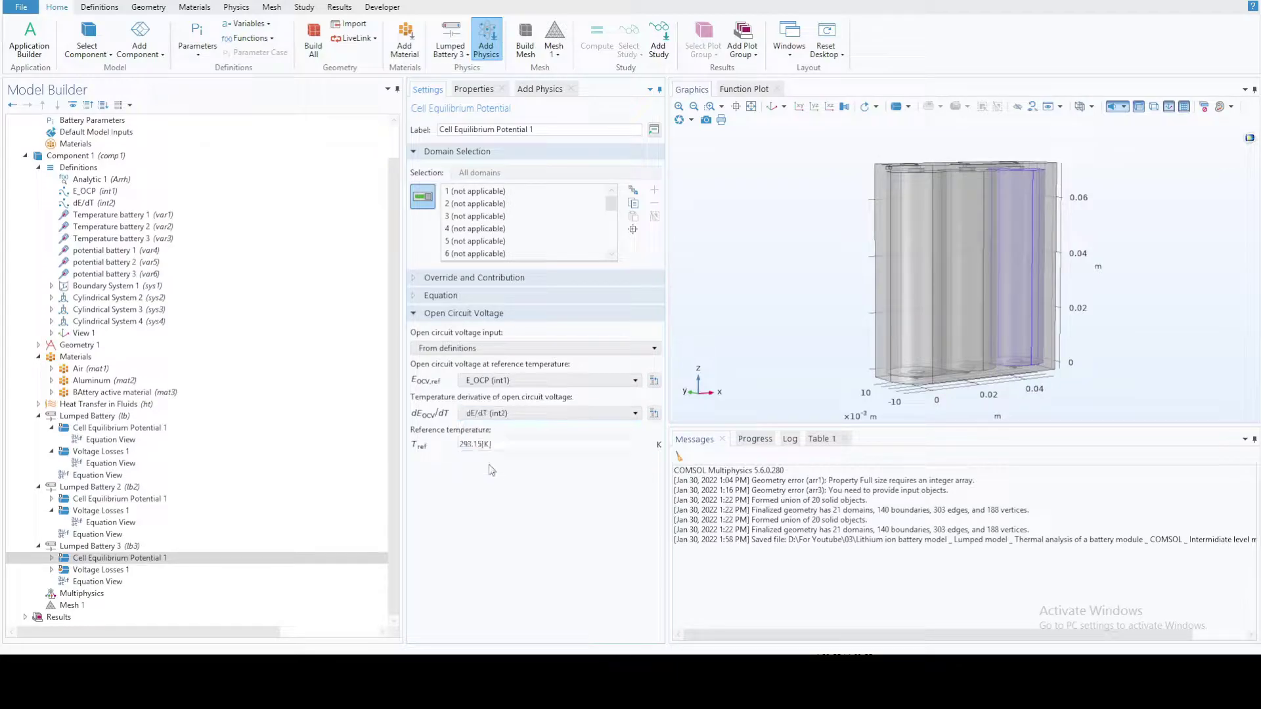
pyautogui.hotkey('ctrl', 'a')
pyautogui.write('T')
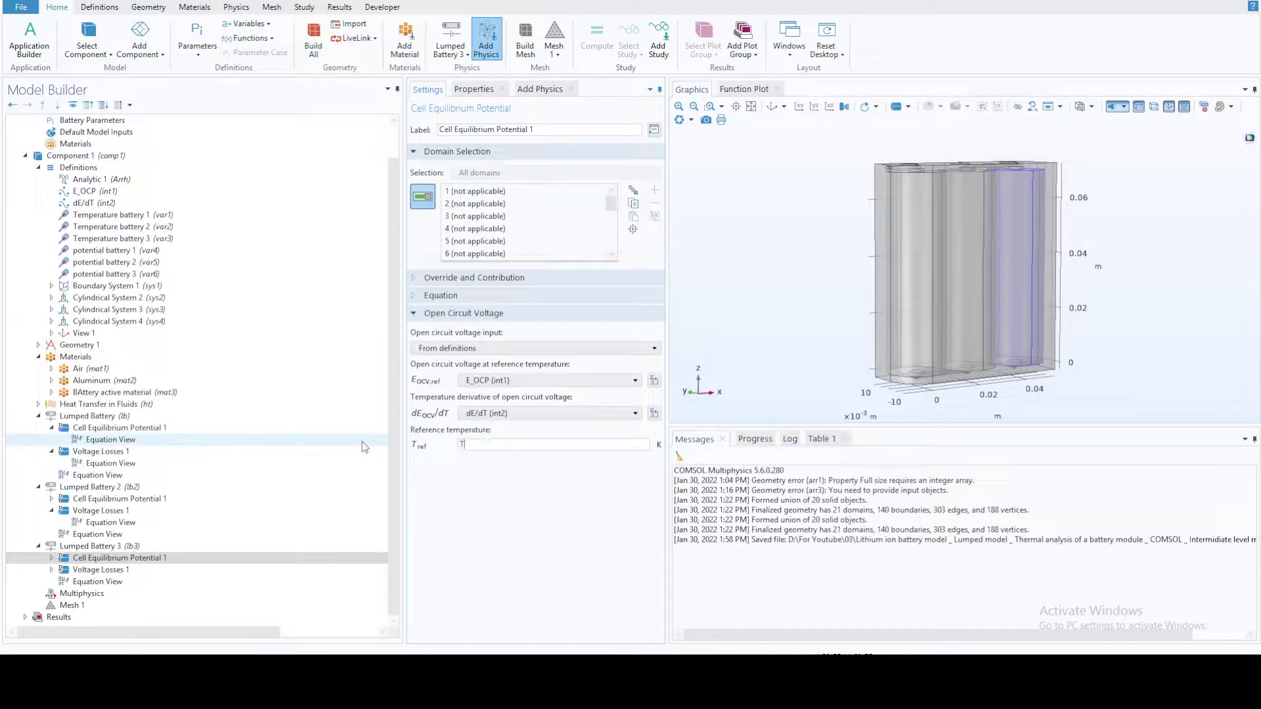
pyautogui.write('_init')
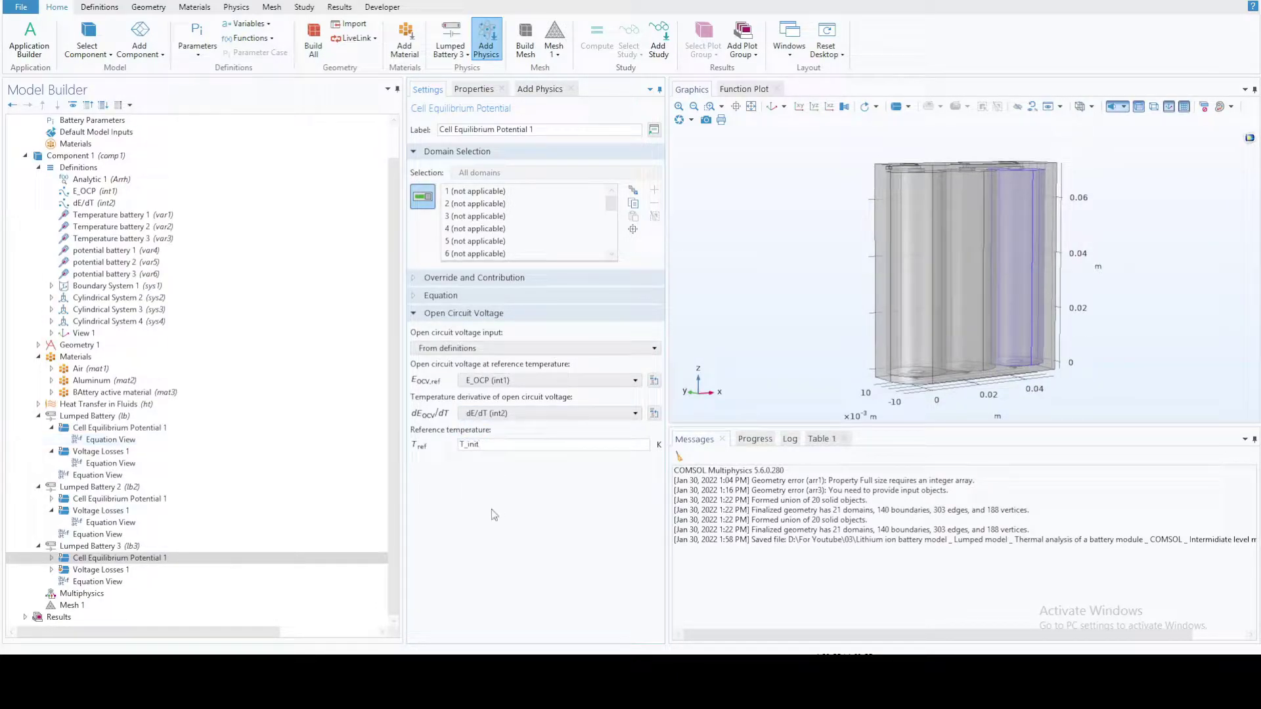
# Replace battery 3's 10[mV] ohmic overpotential with battery 1's Arrhenius expression
pyautogui.click(169, 572)
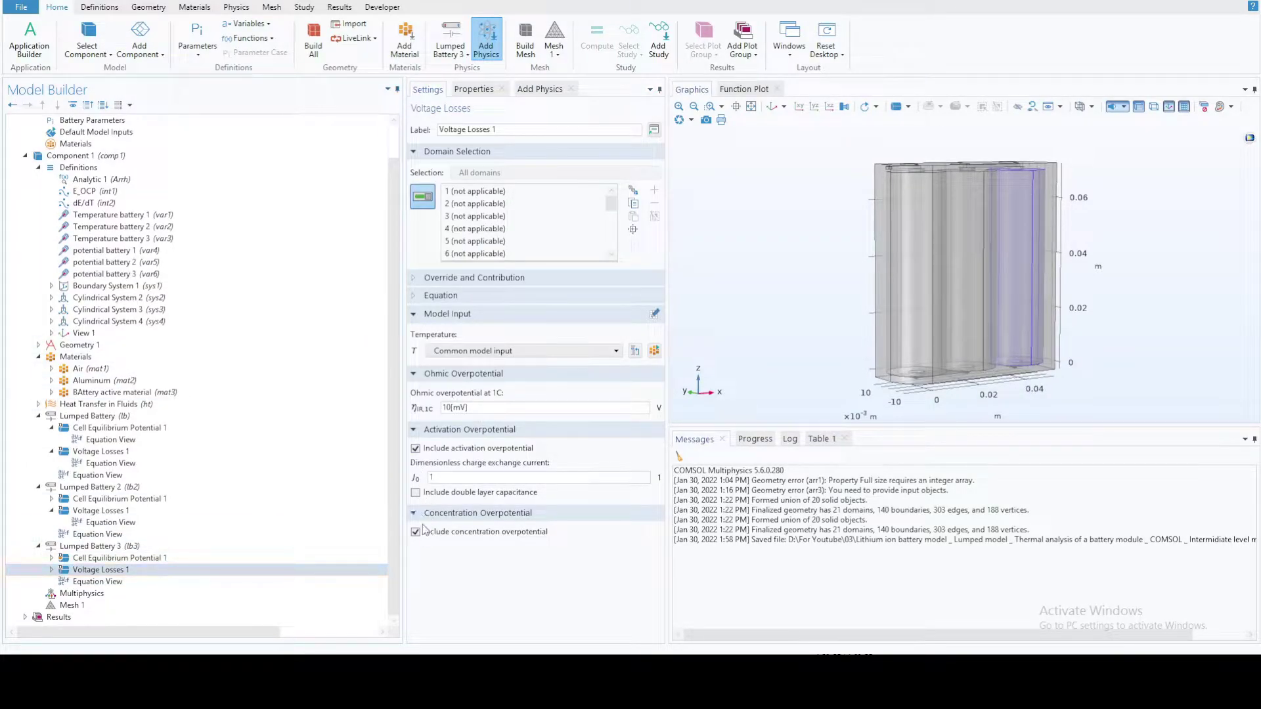
pyautogui.click(104, 452)
pyautogui.moveTo(555, 407); pyautogui.dragTo(369, 418)
pyautogui.hotkey('ctrl', 'c')
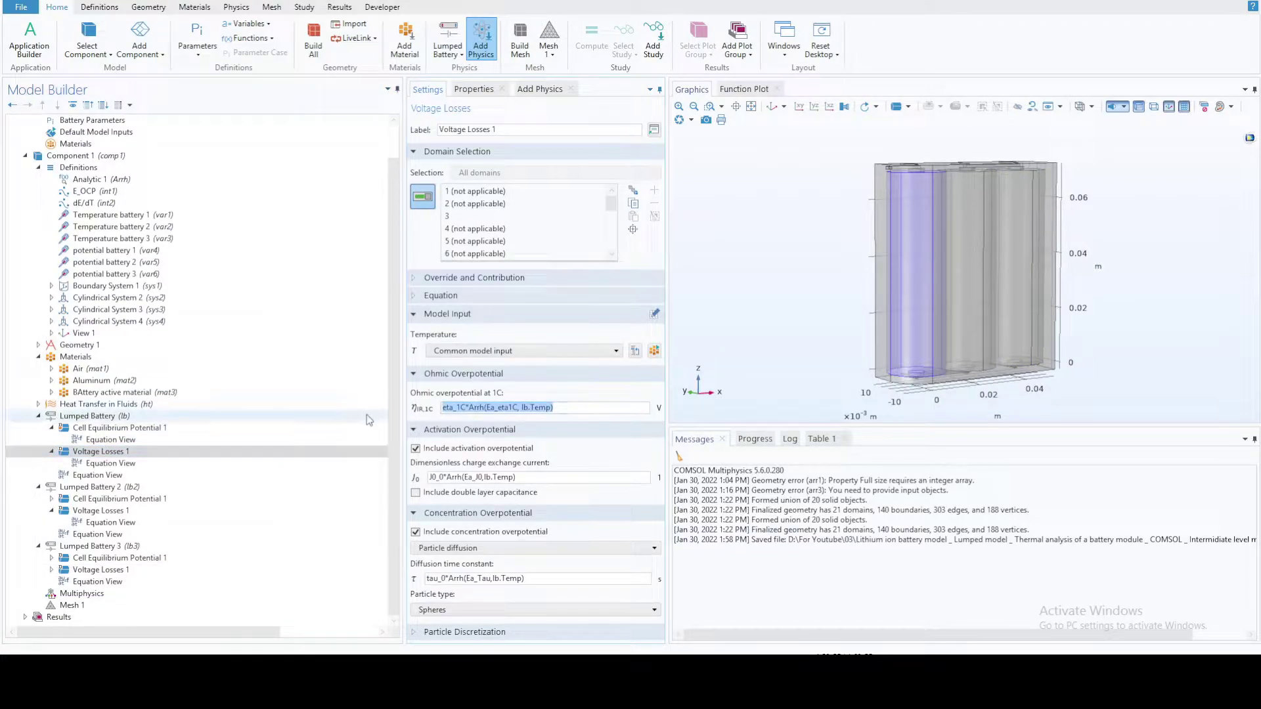
pyautogui.click(92, 558)
pyautogui.click(95, 569)
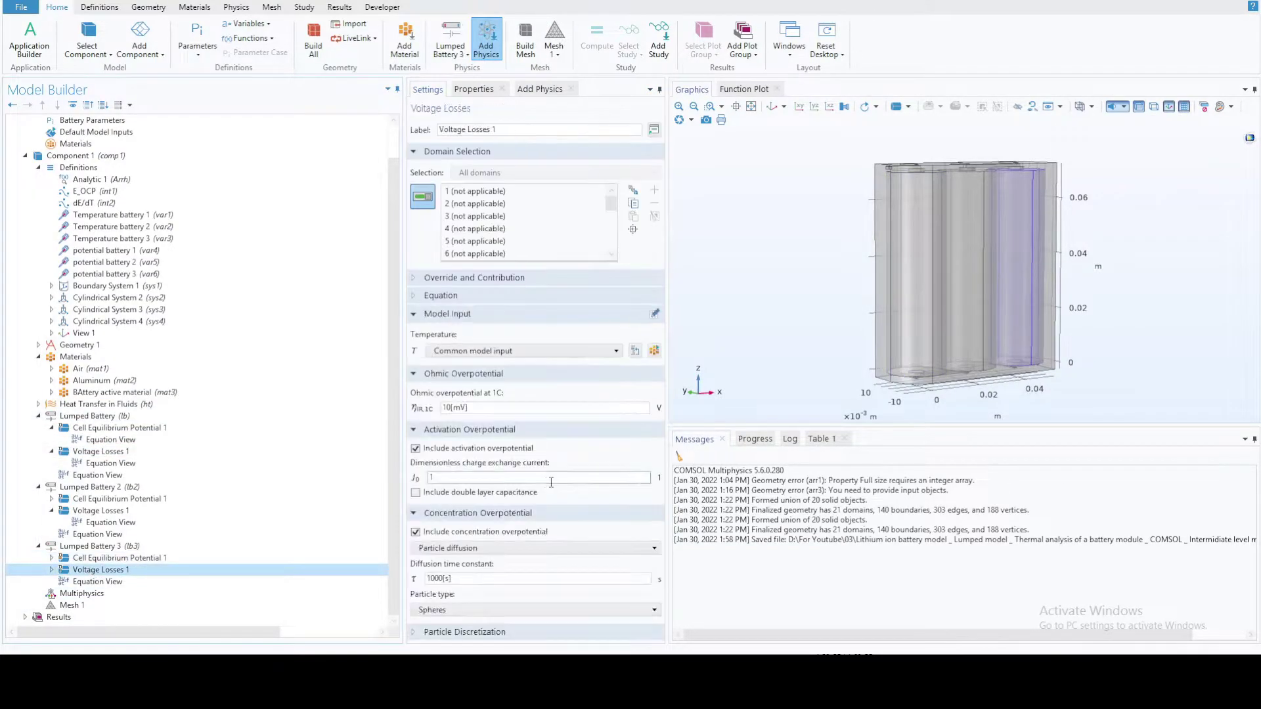
pyautogui.tripleClick(486, 410)
pyautogui.hotkey('ctrl', 'v')
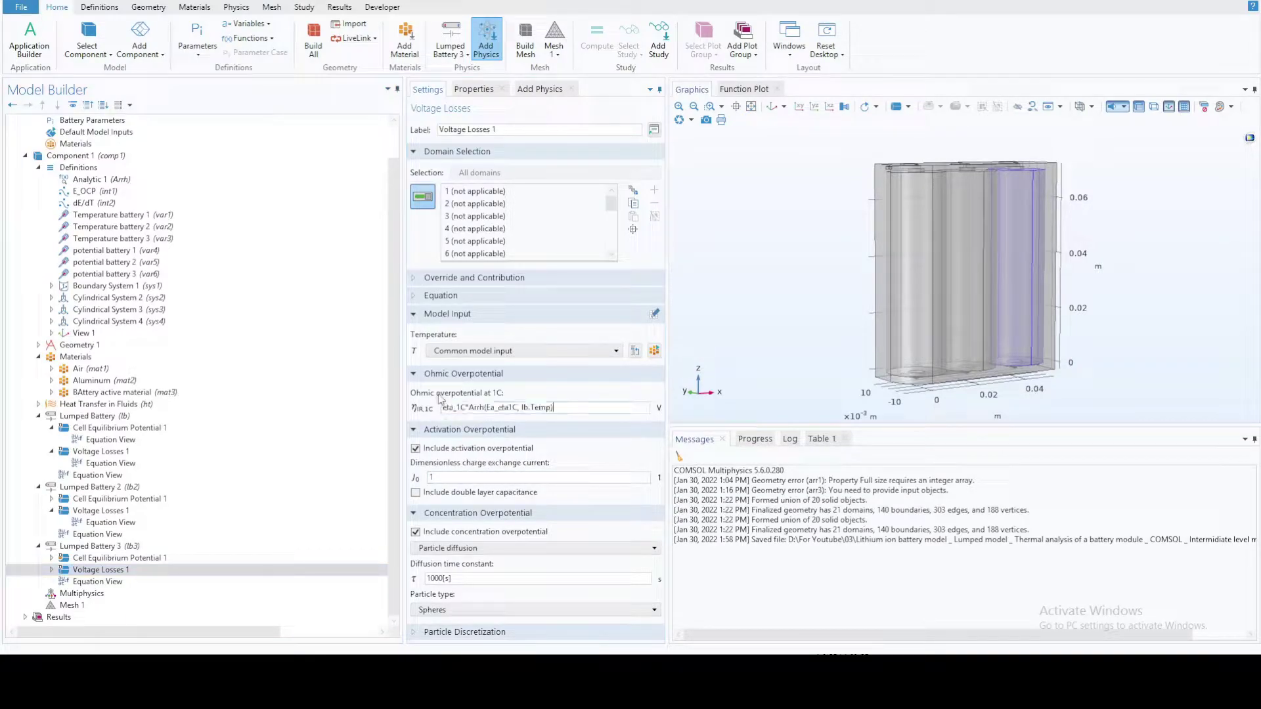
# Copy battery 1's exchange current expression into battery 3 and change its reference to lb3
pyautogui.click(98, 452)
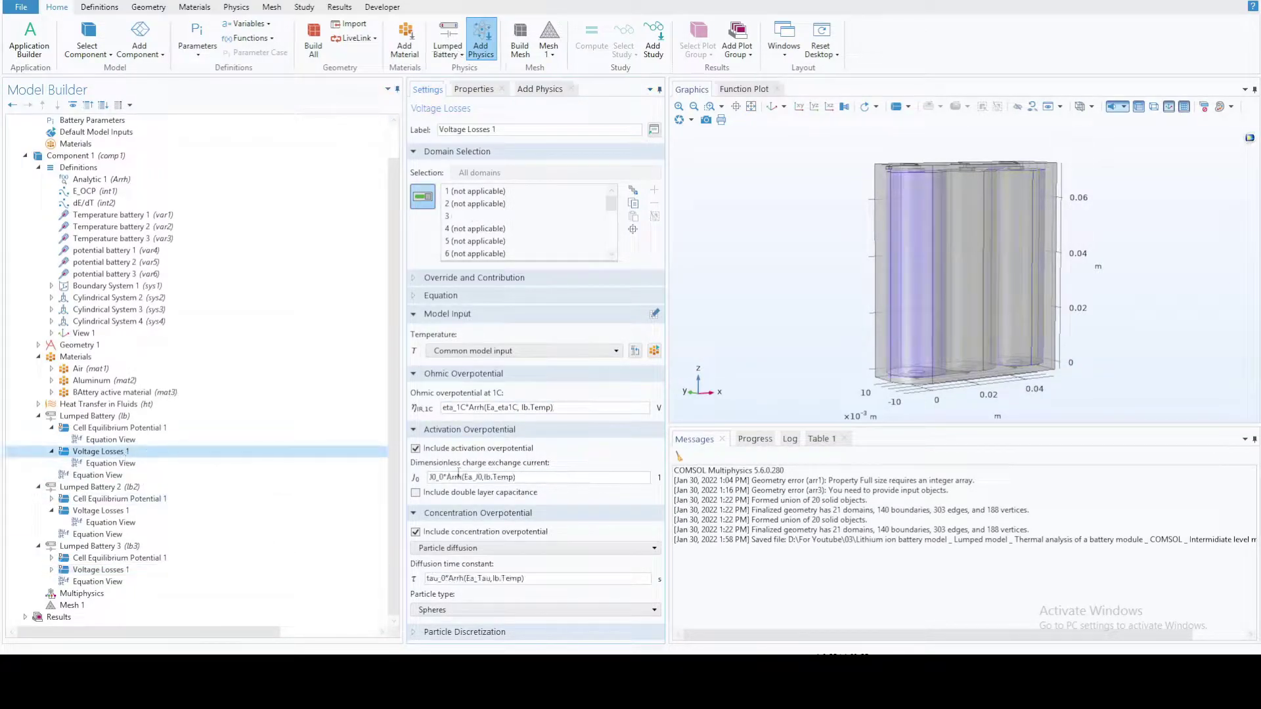
pyautogui.moveTo(518, 477); pyautogui.dragTo(400, 489)
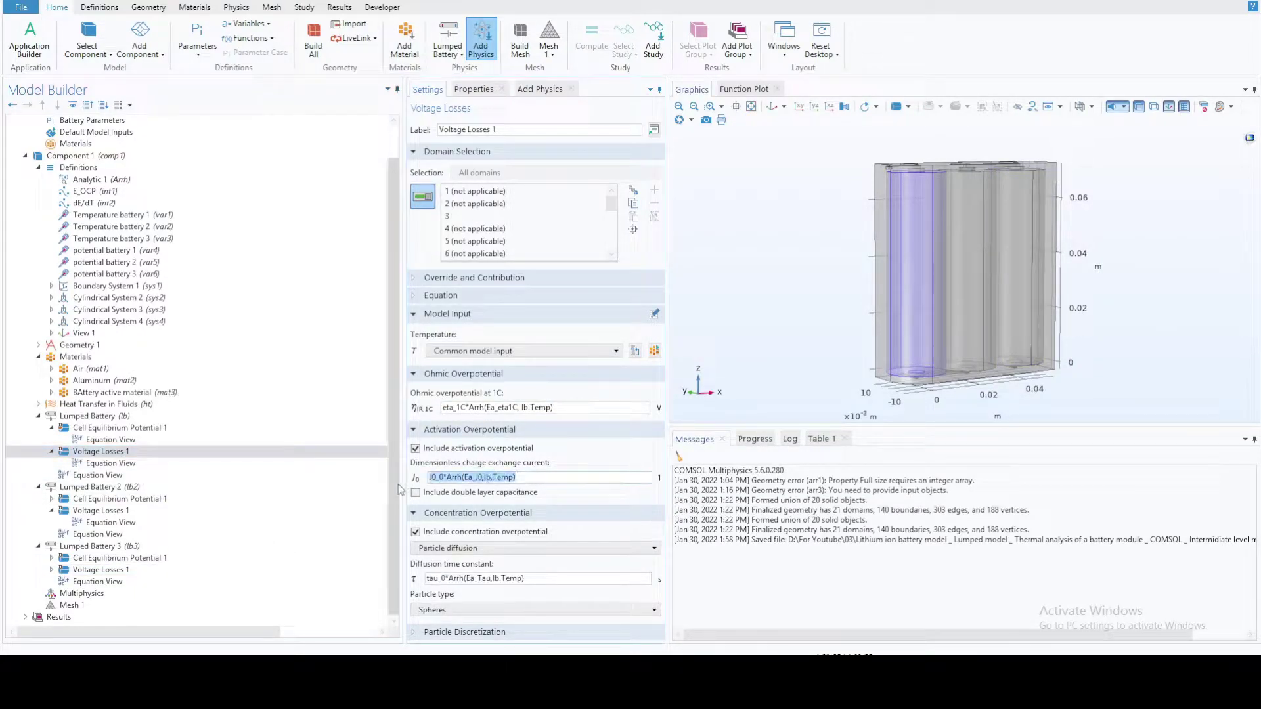
pyautogui.click(130, 570)
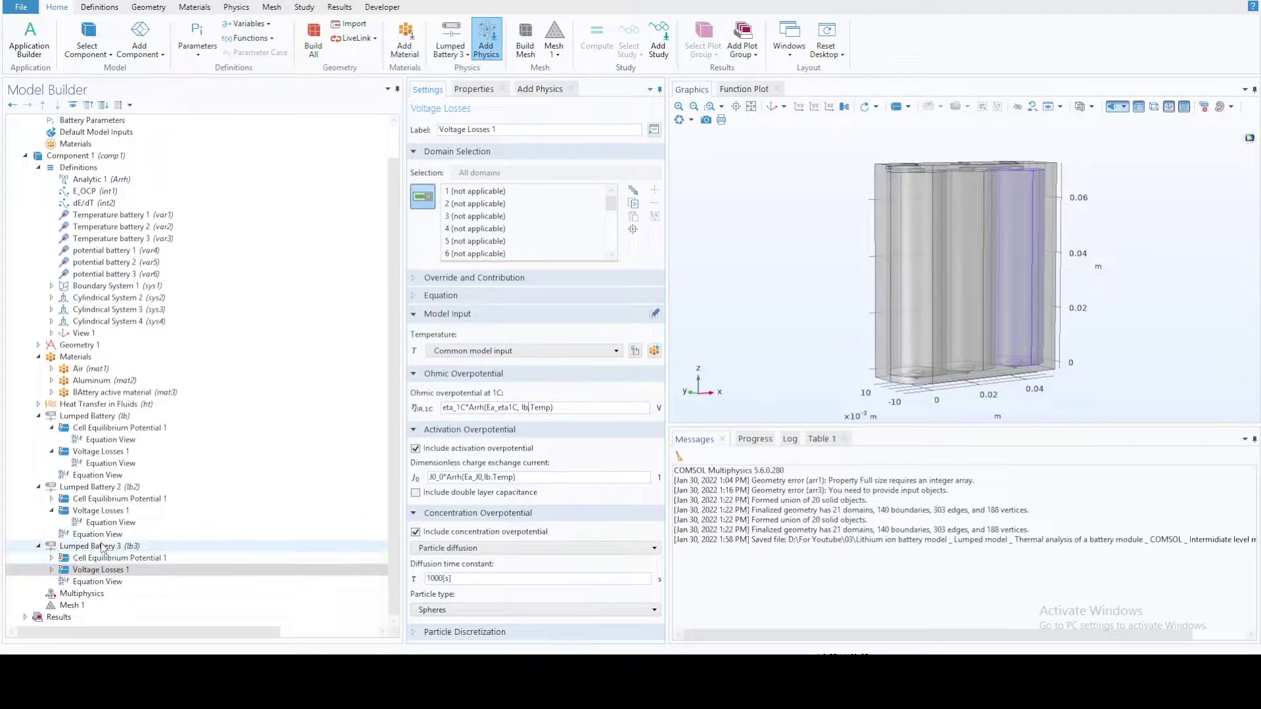
pyautogui.write('3')
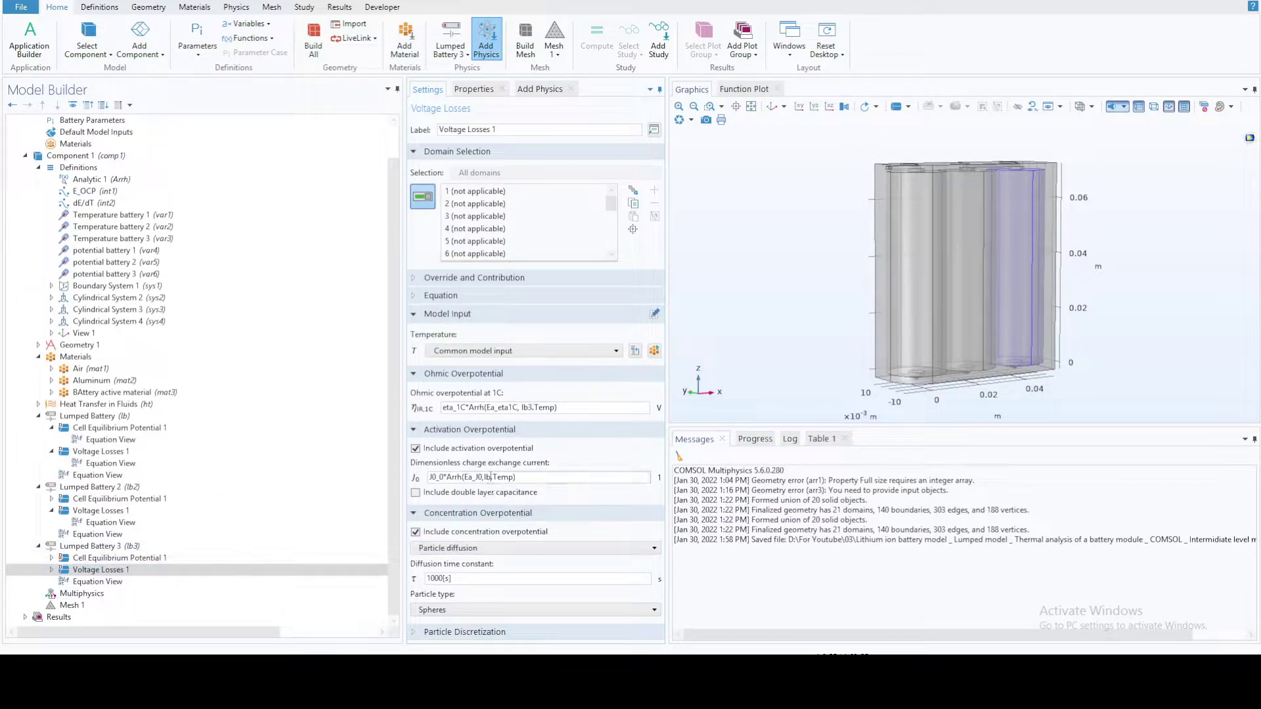
pyautogui.write('3')
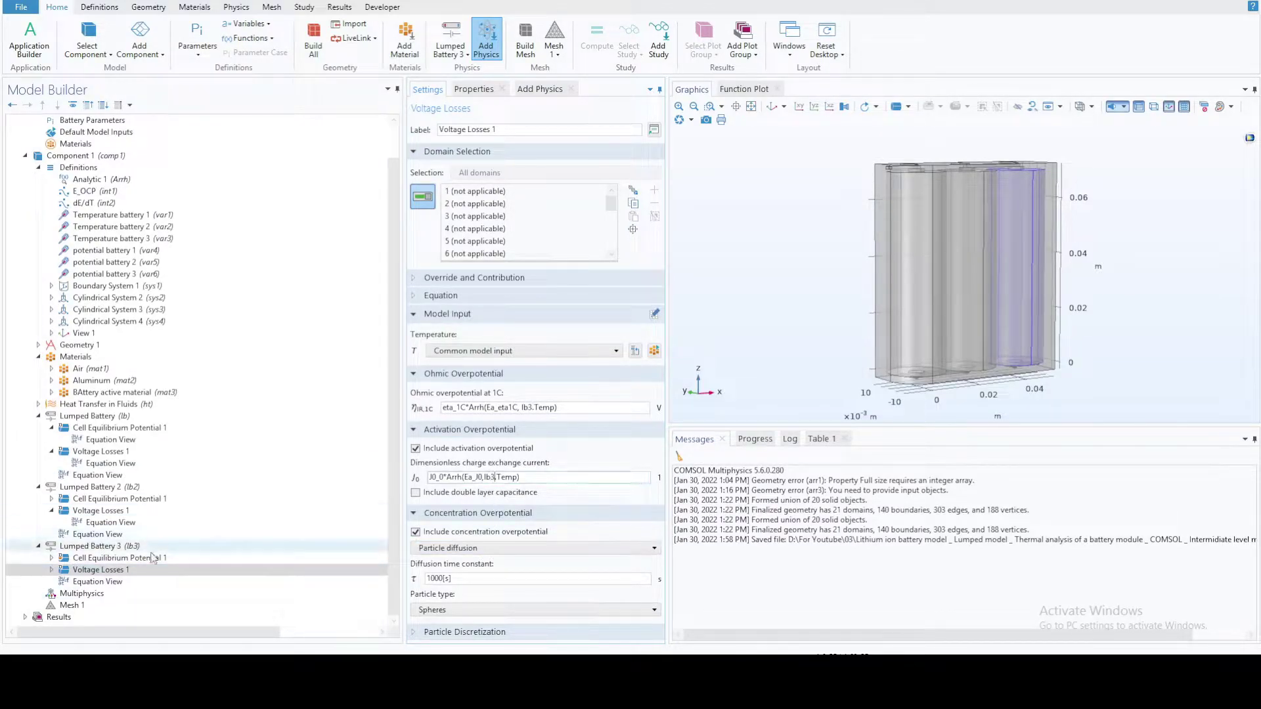
# Replace battery 3's 1000[s] diffusion time constant with battery 2's expression
pyautogui.click(122, 515)
pyautogui.moveTo(535, 578); pyautogui.dragTo(346, 589)
pyautogui.hotkey('ctrl', 'c')
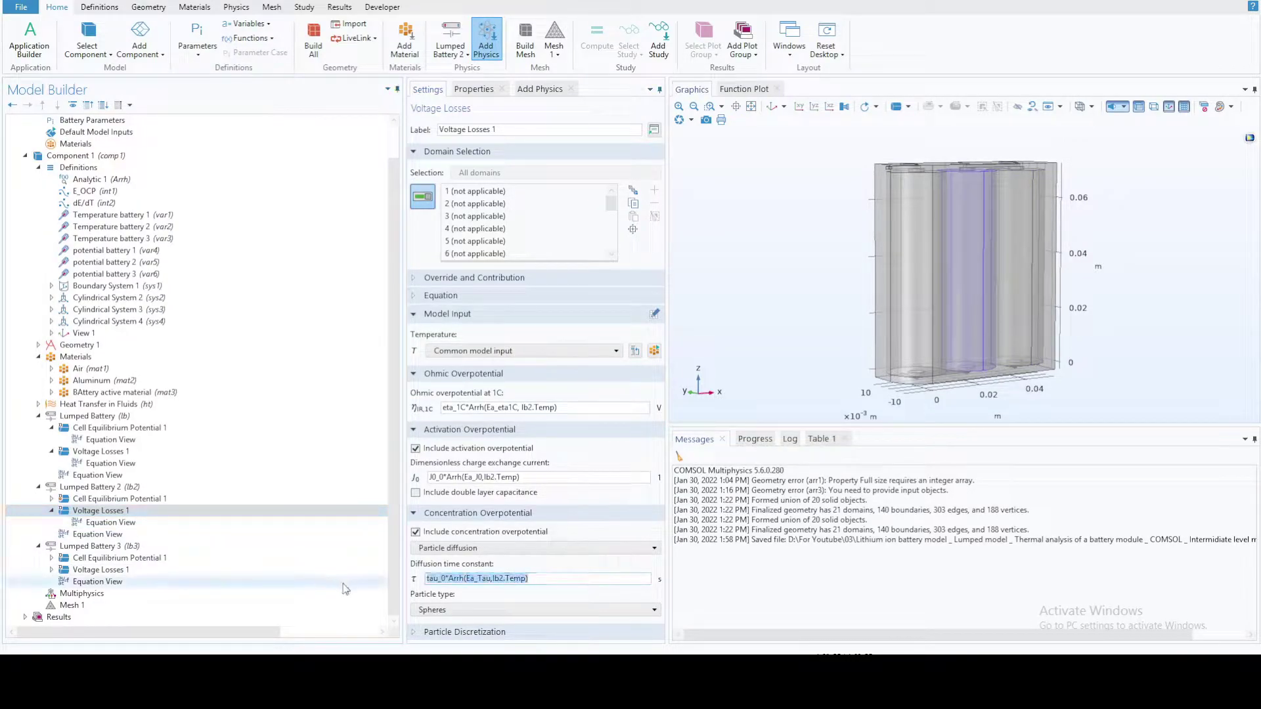
pyautogui.click(99, 569)
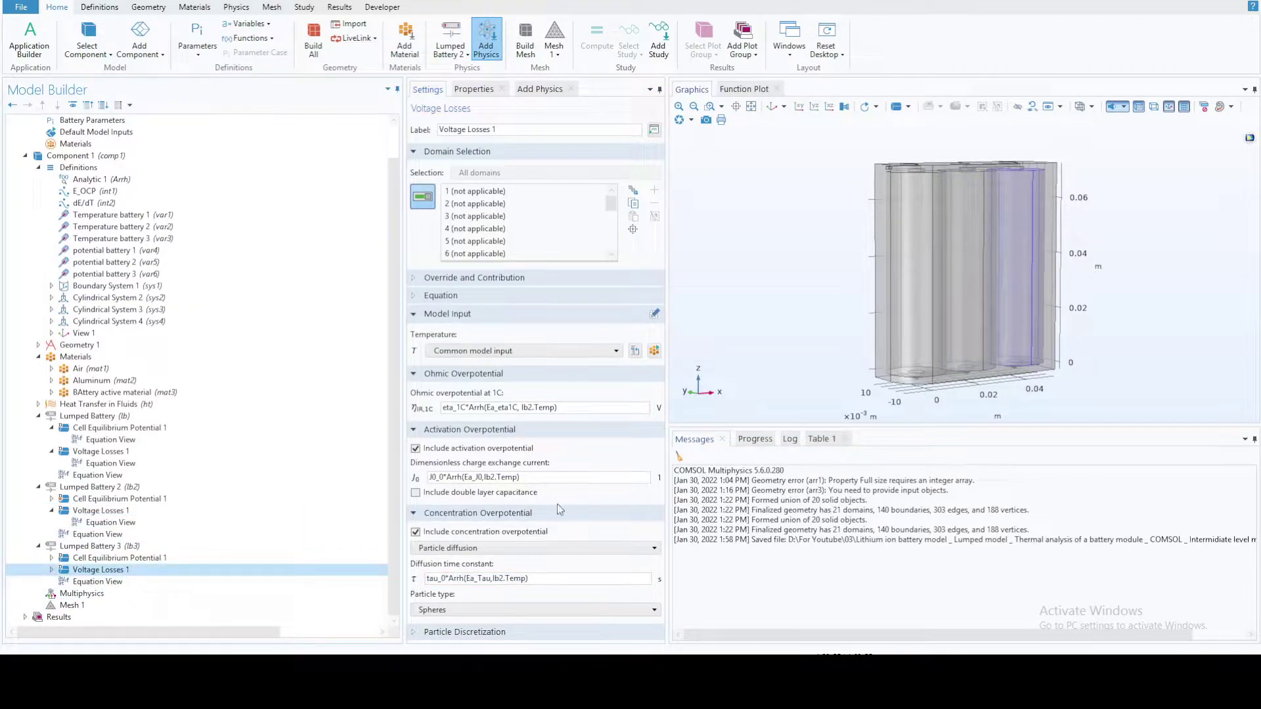
pyautogui.tripleClick(509, 578)
pyautogui.hotkey('ctrl', 'v')
# Add an Electrochemical Heating coupling and display its heat equations and coupled interfaces
pyautogui.rightClick(92, 599)
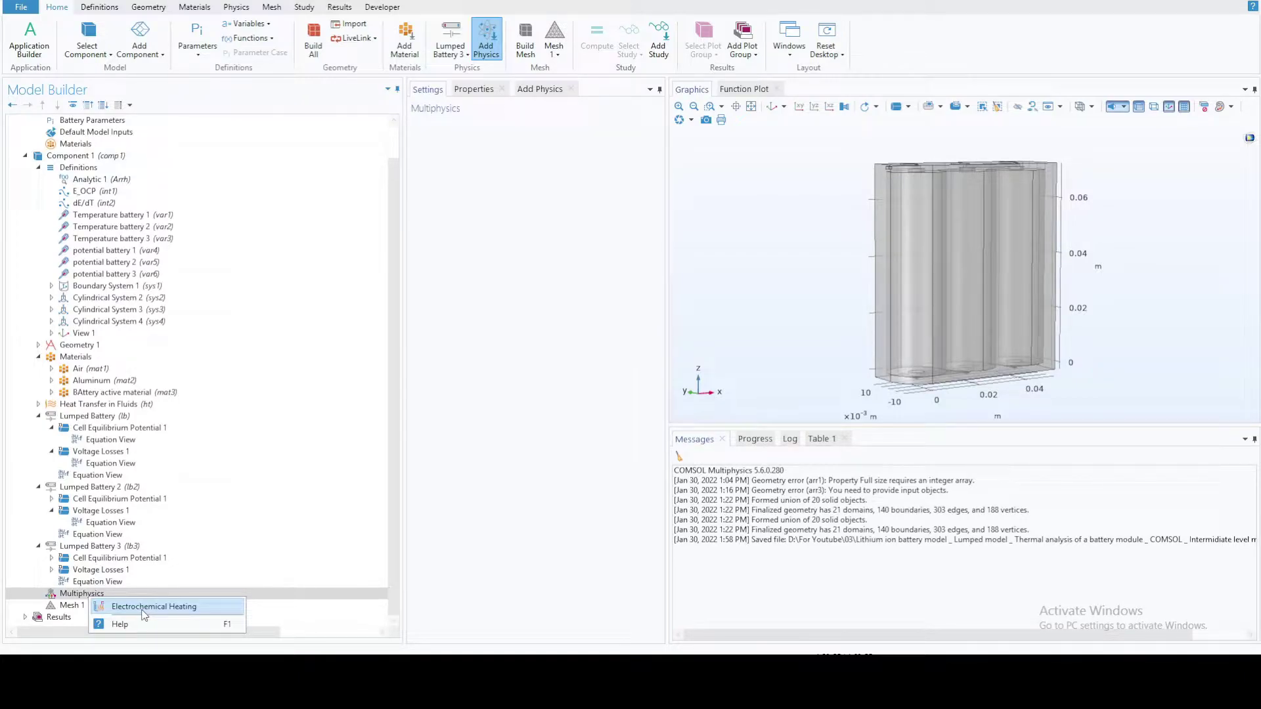
pyautogui.click(144, 607)
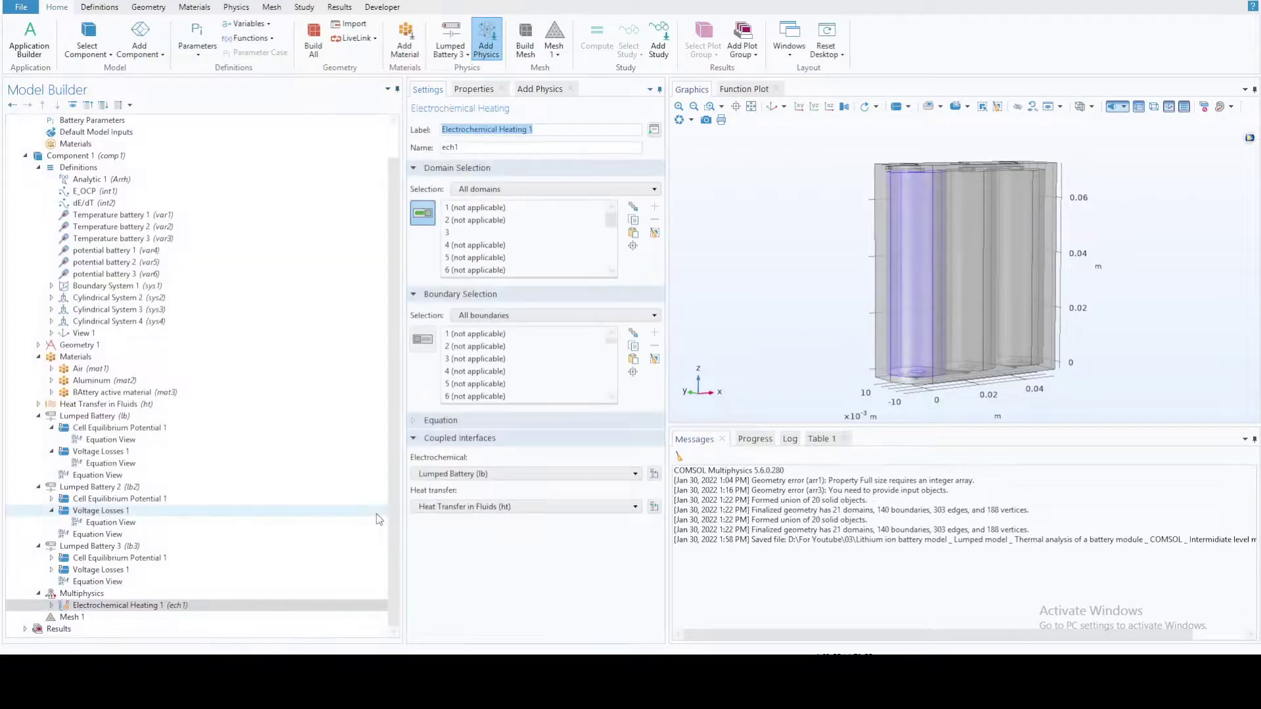
pyautogui.click(459, 419)
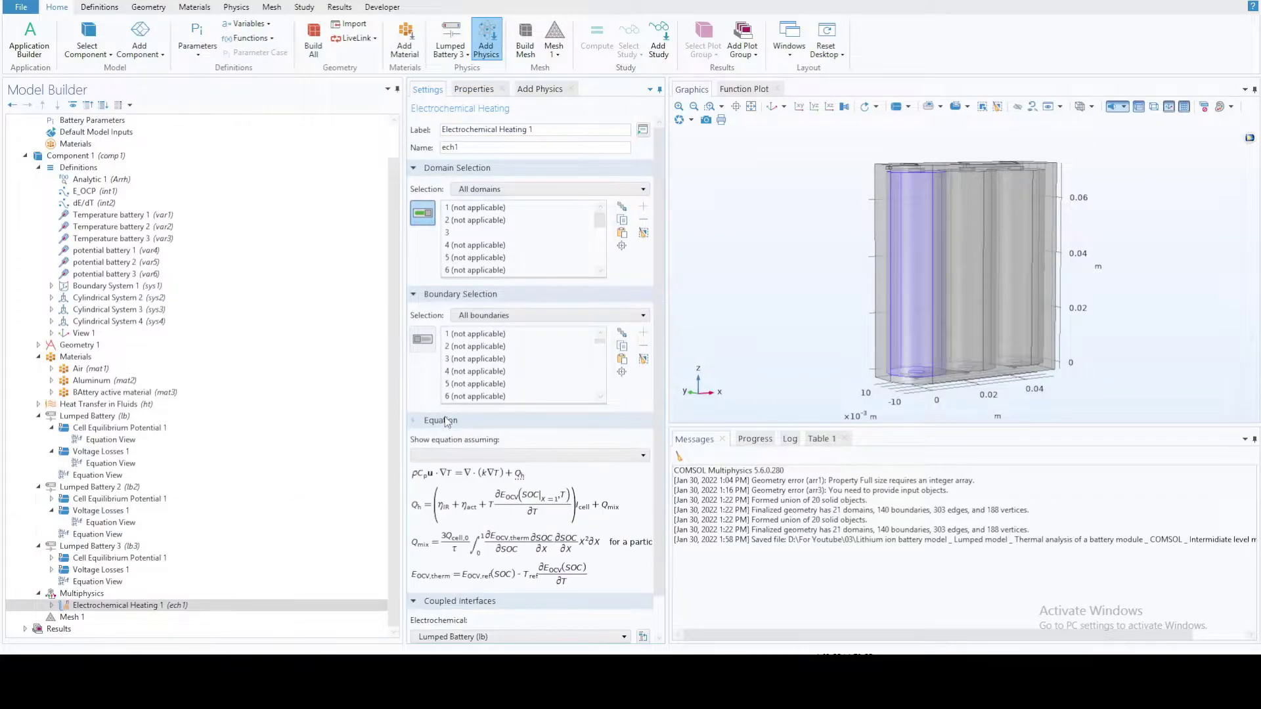
pyautogui.scroll(-1, 499, 453)
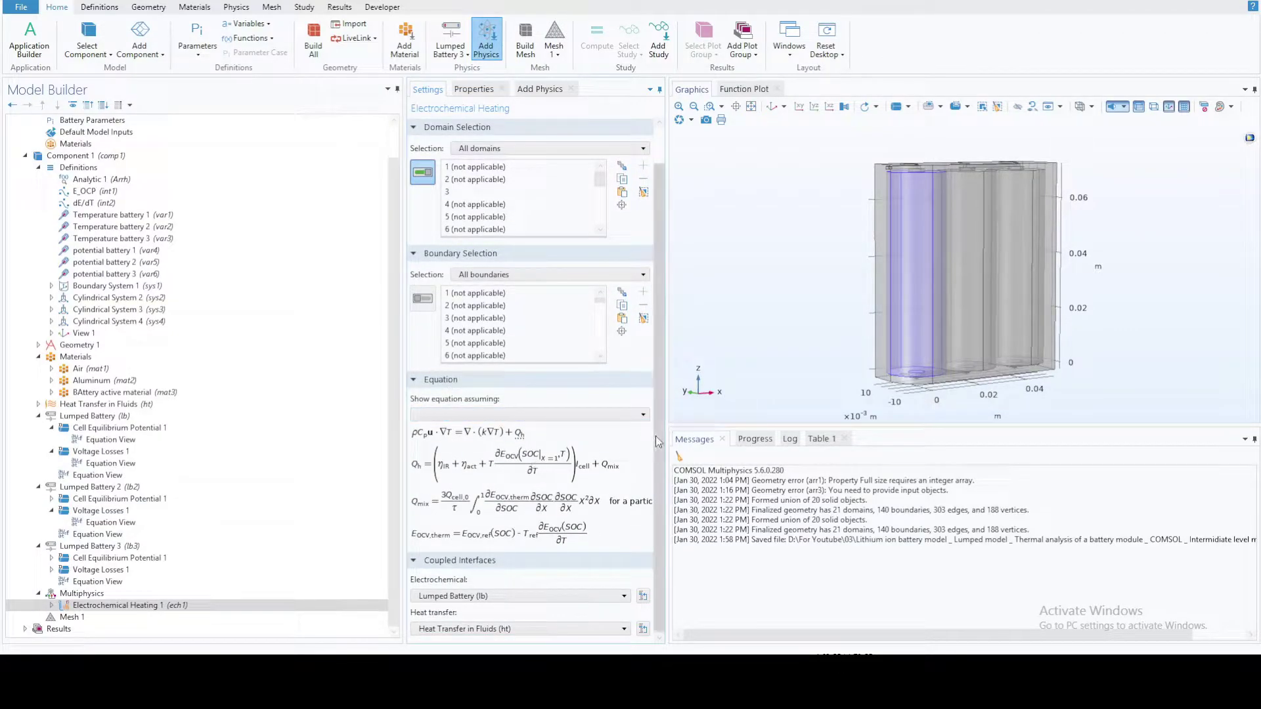
pyautogui.click(643, 414)
pyautogui.click(641, 397)
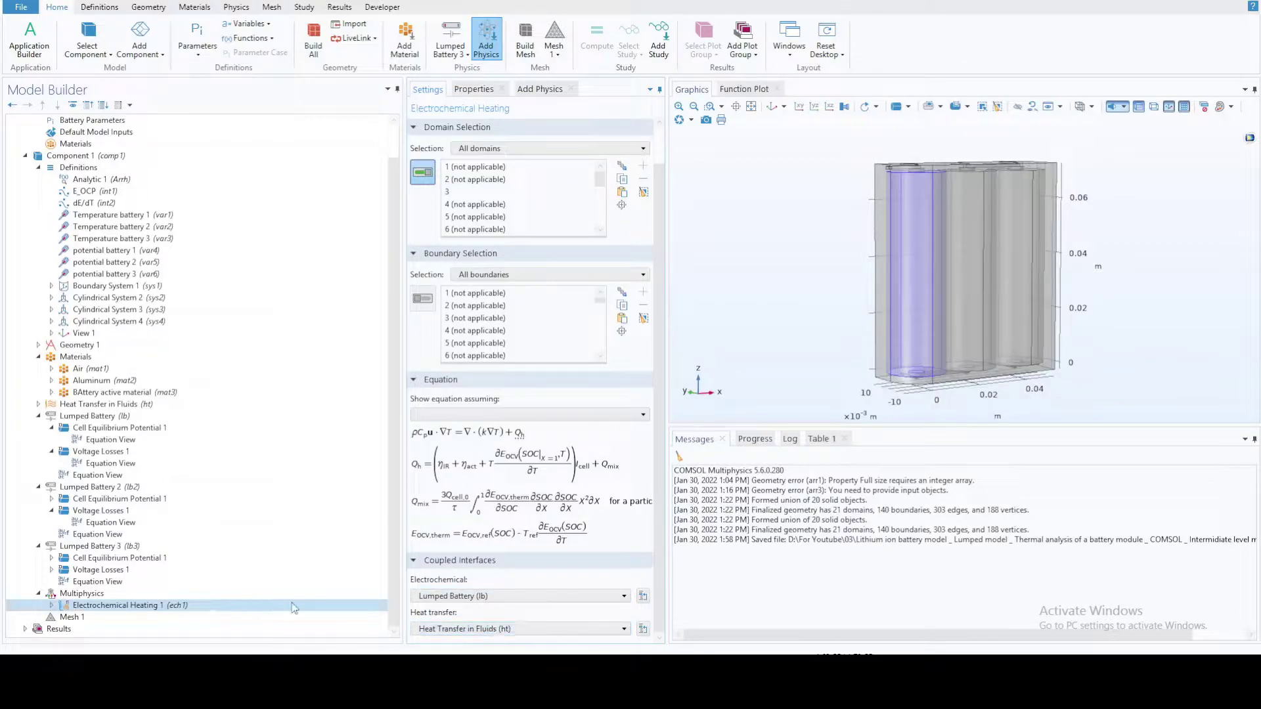
# Duplicate Electrochemical Heating 1 and couple the copy to Lumped Battery 2 (lb2)
pyautogui.click(136, 608)
pyautogui.rightClick(136, 607)
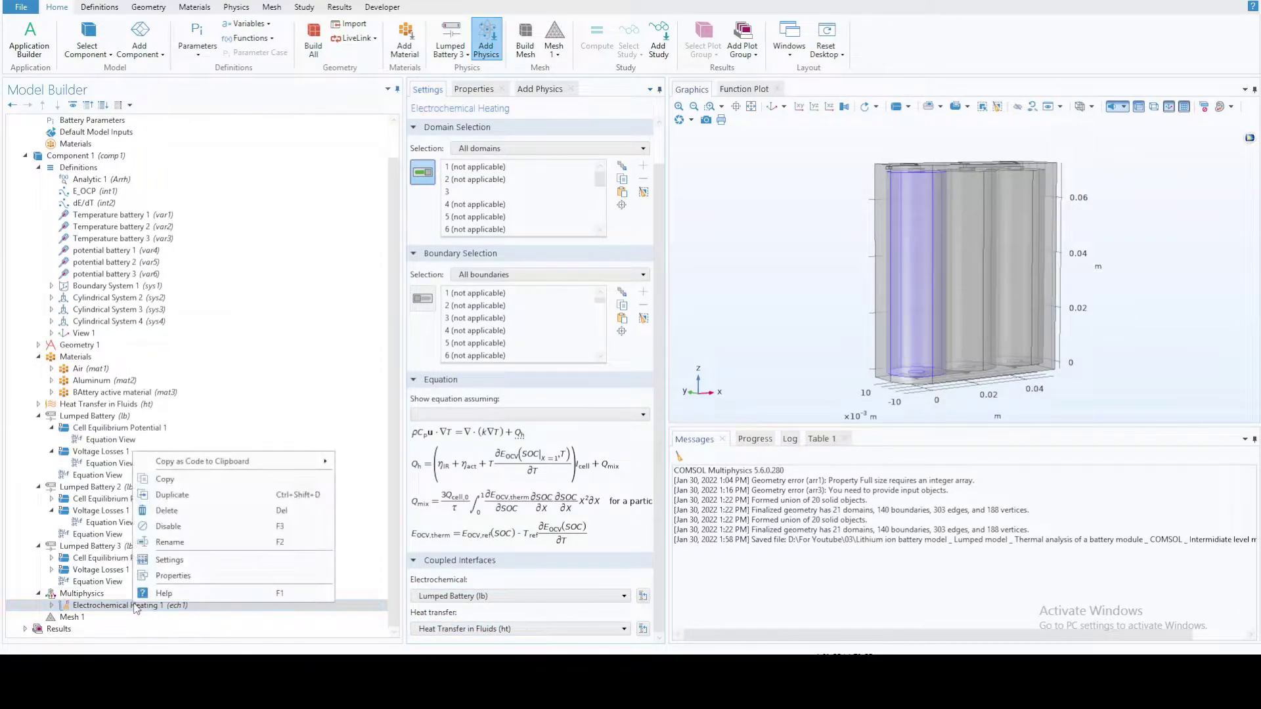
pyautogui.click(186, 501)
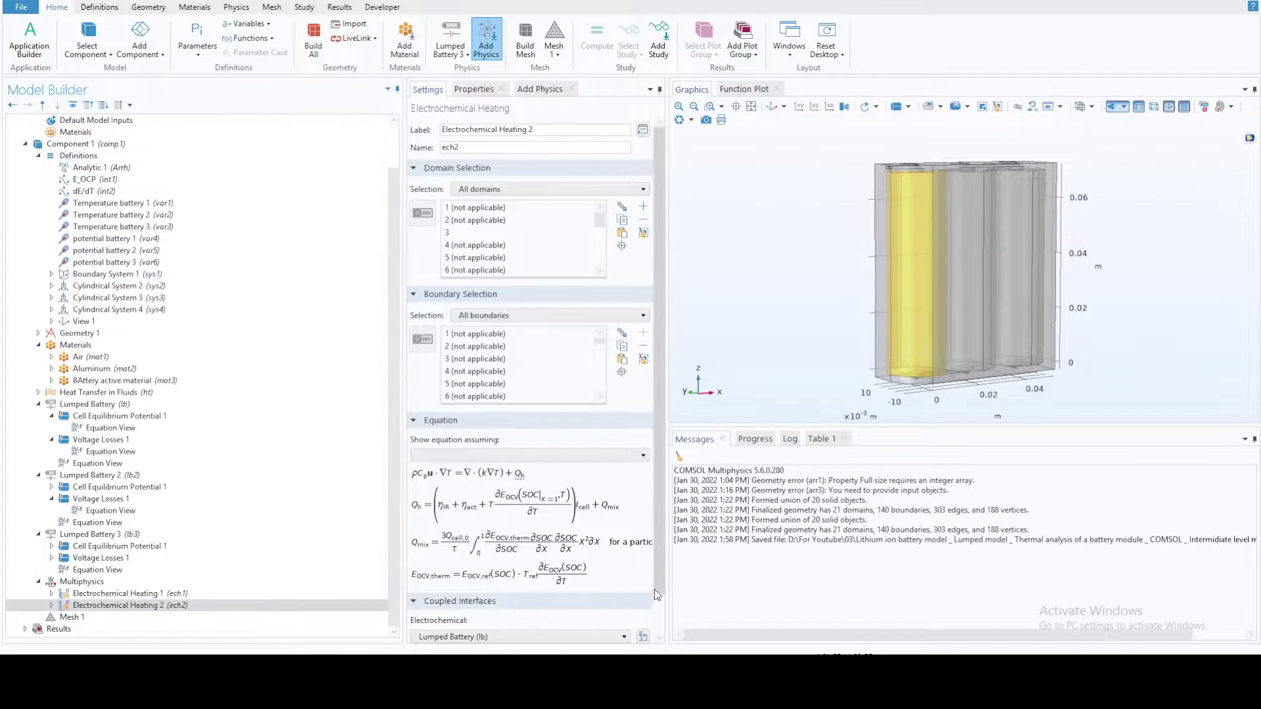
pyautogui.scroll(-1, 657, 594)
pyautogui.click(545, 596)
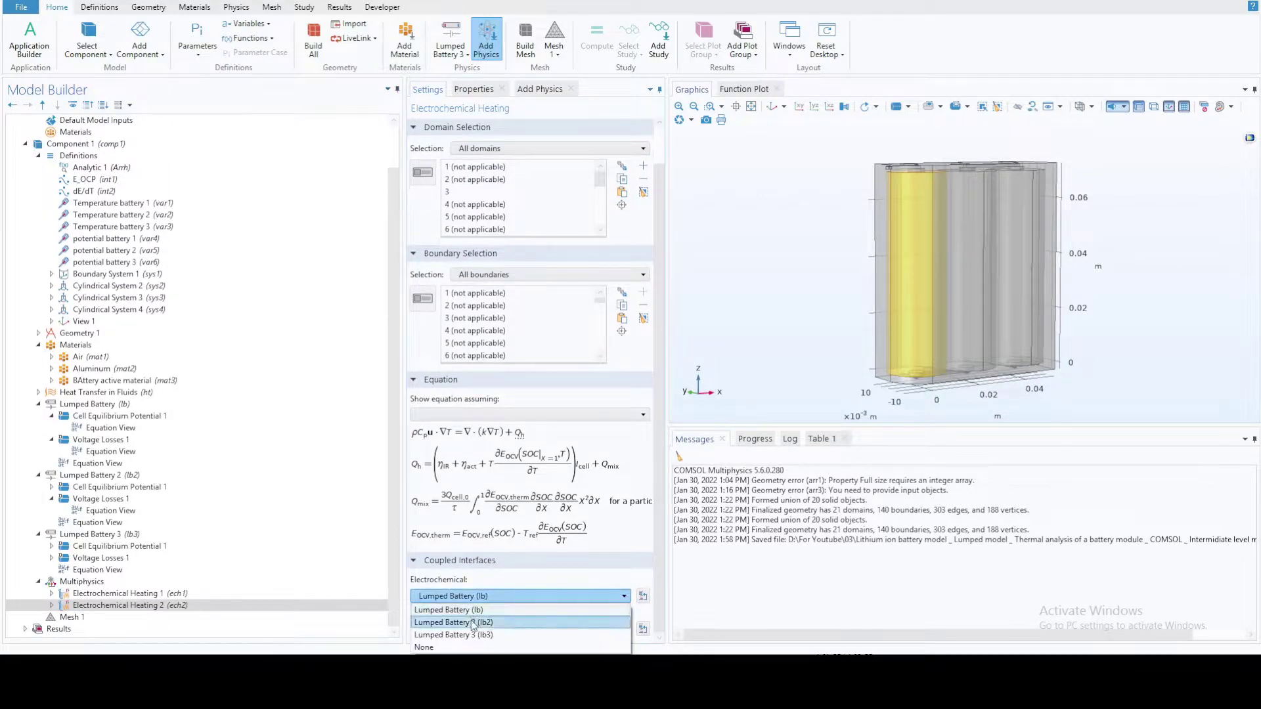
pyautogui.click(473, 623)
# Duplicate Electrochemical Heating 2 and couple the copy to Lumped Battery 3 (lb3)
pyautogui.rightClick(98, 605)
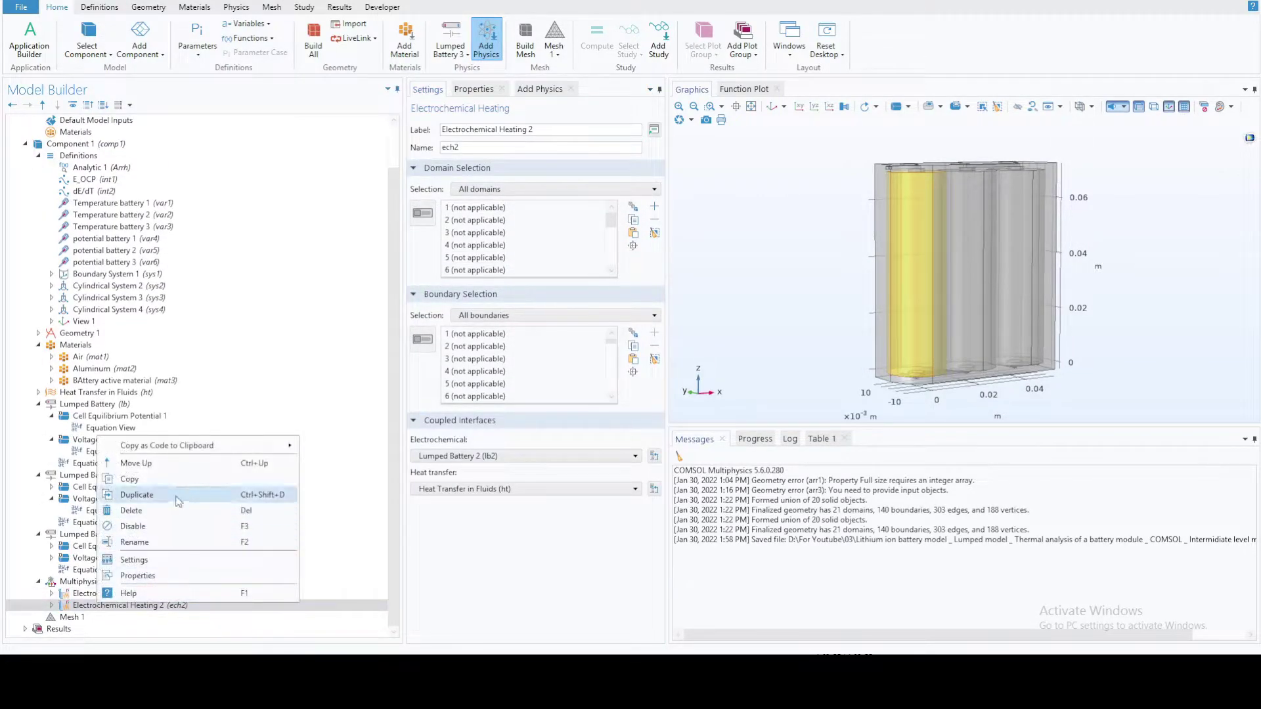
pyautogui.click(177, 500)
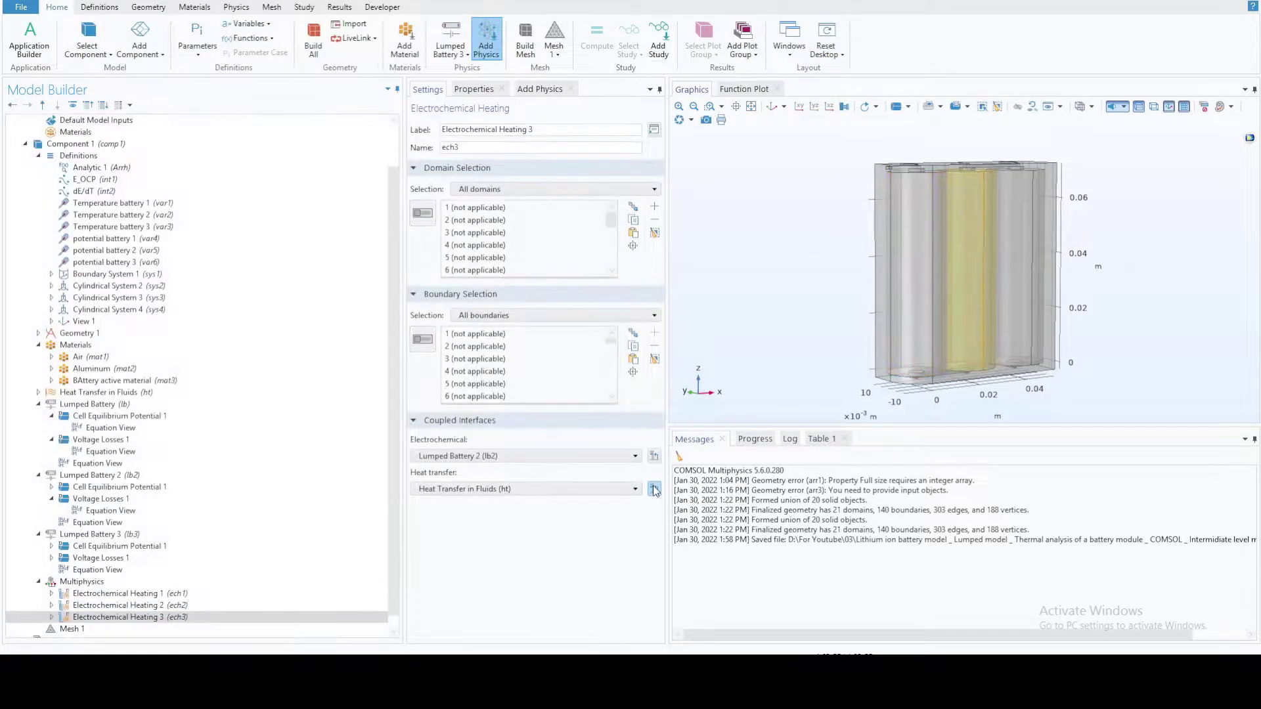
pyautogui.click(550, 456)
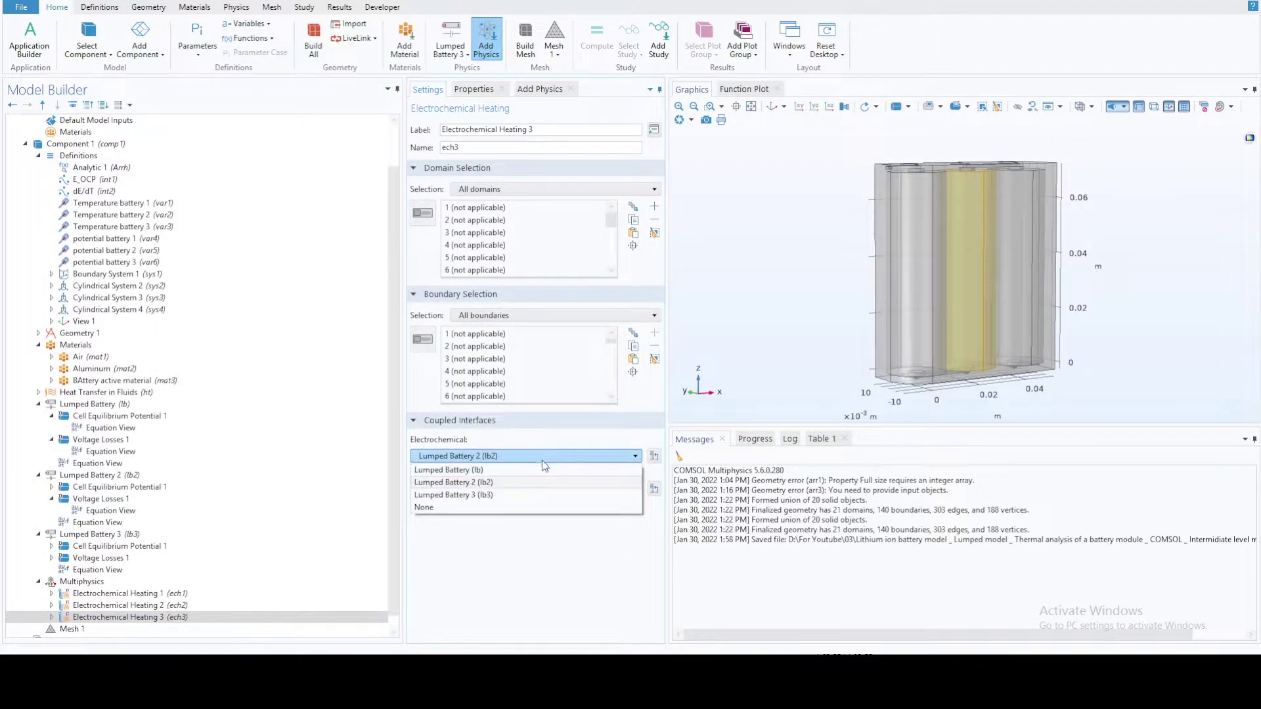
pyautogui.click(460, 495)
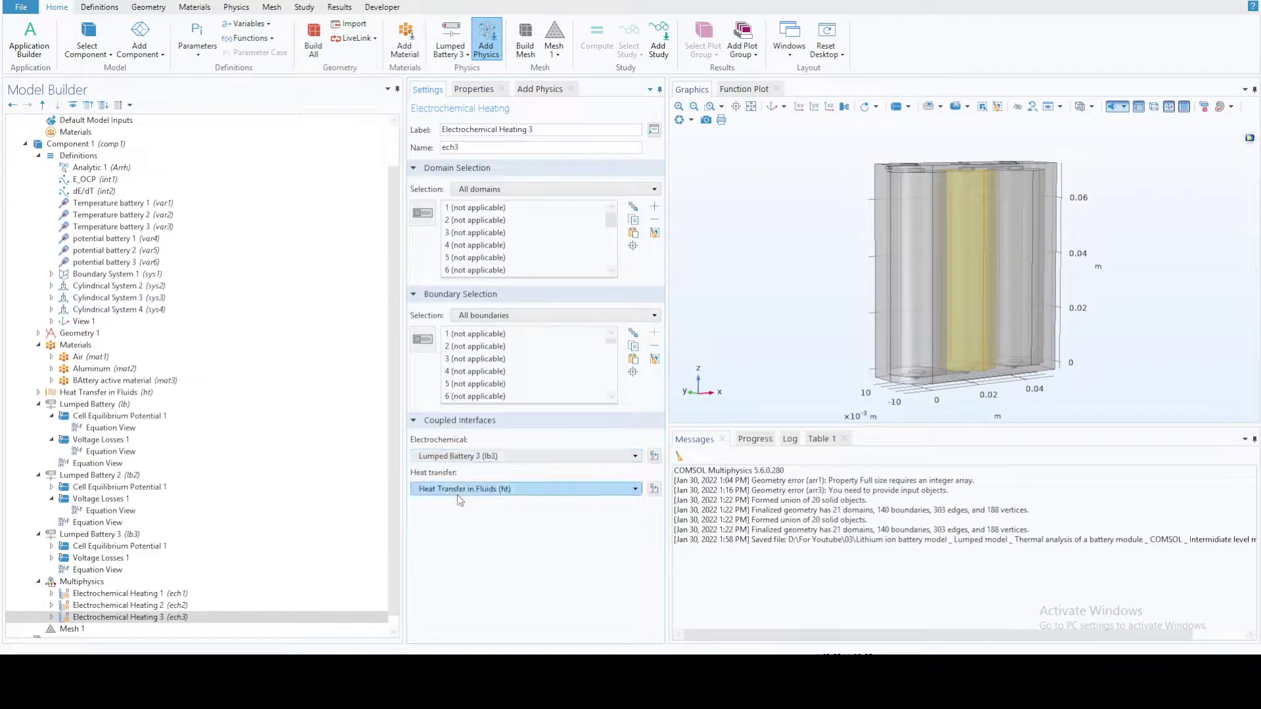
# Check which battery each of Electrochemical Heating 1, 2 and 3 heats
pyautogui.click(164, 583)
pyautogui.click(166, 593)
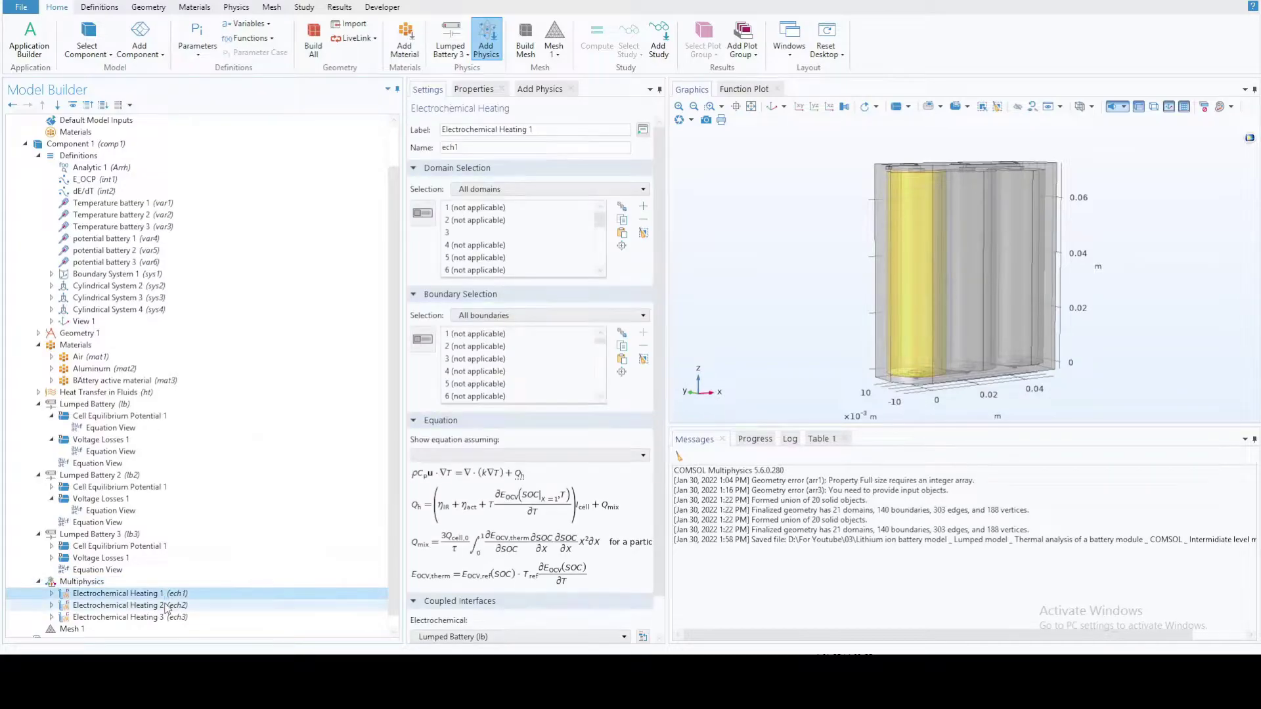
pyautogui.click(166, 605)
pyautogui.click(169, 618)
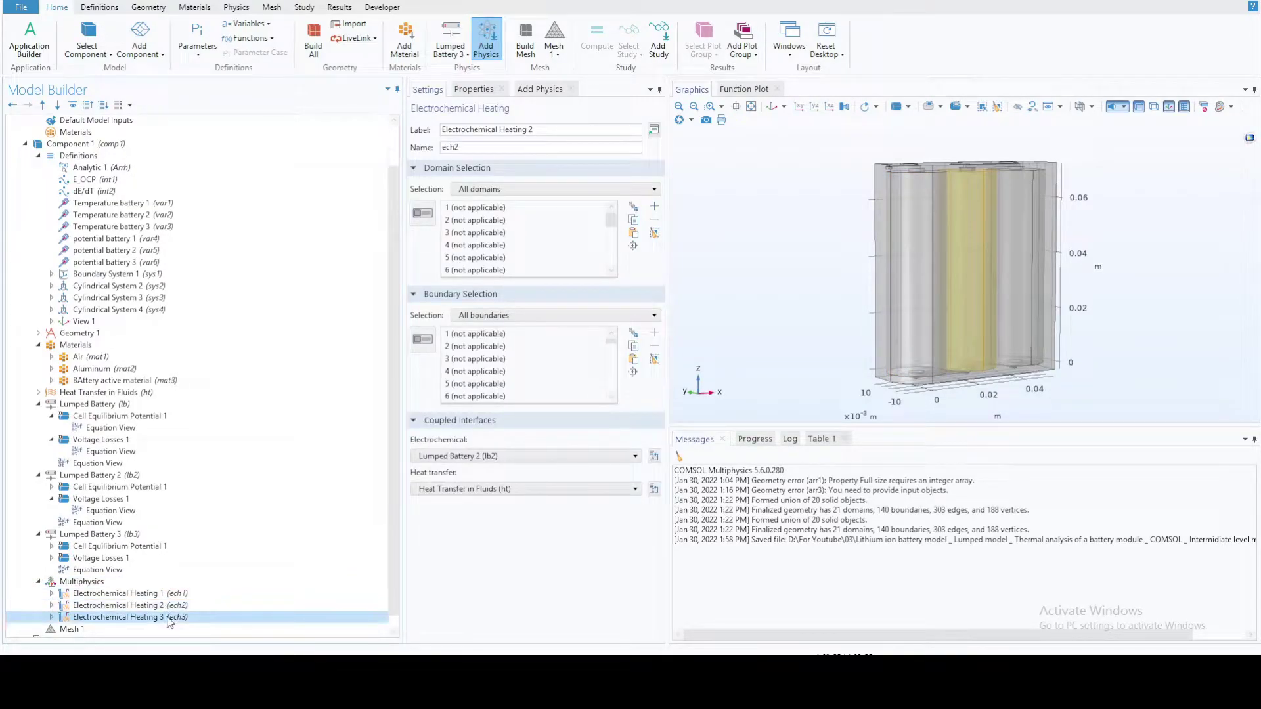
pyautogui.scroll(-1, 392, 485)
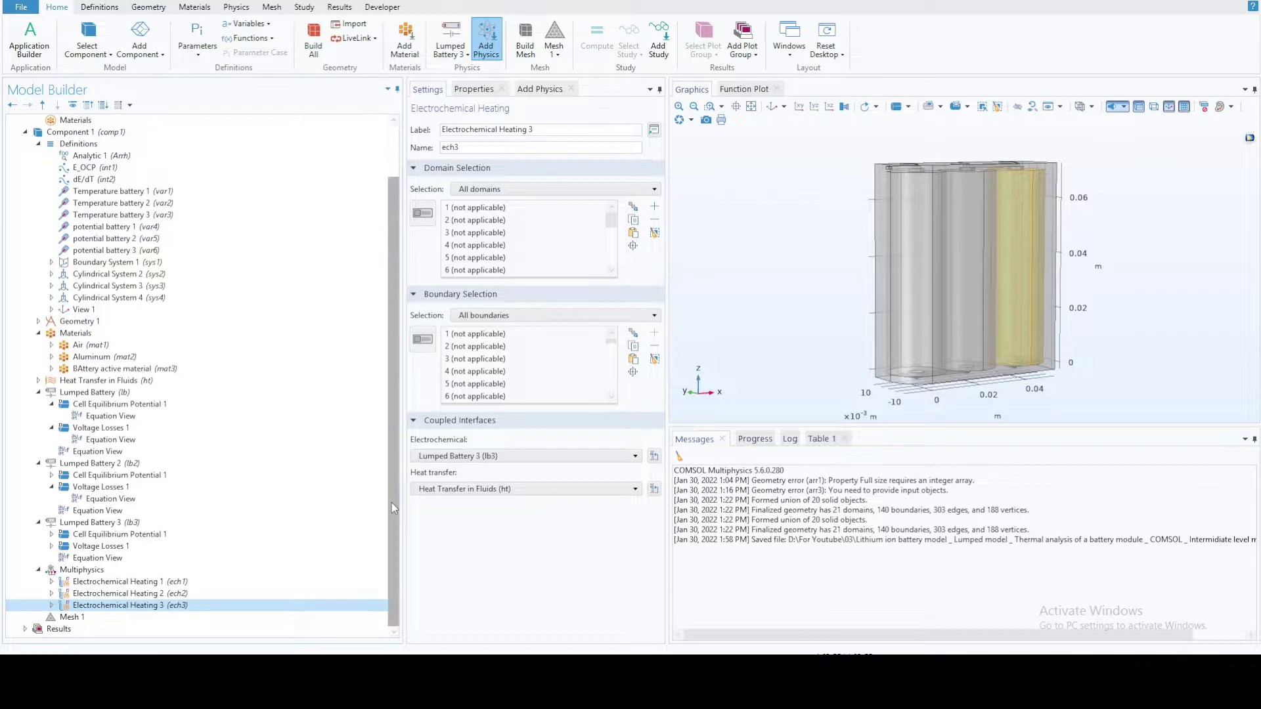
# Keep Mesh 1 at Normal element size with a physics-controlled sequence
pyautogui.click(25, 628)
pyautogui.click(84, 560)
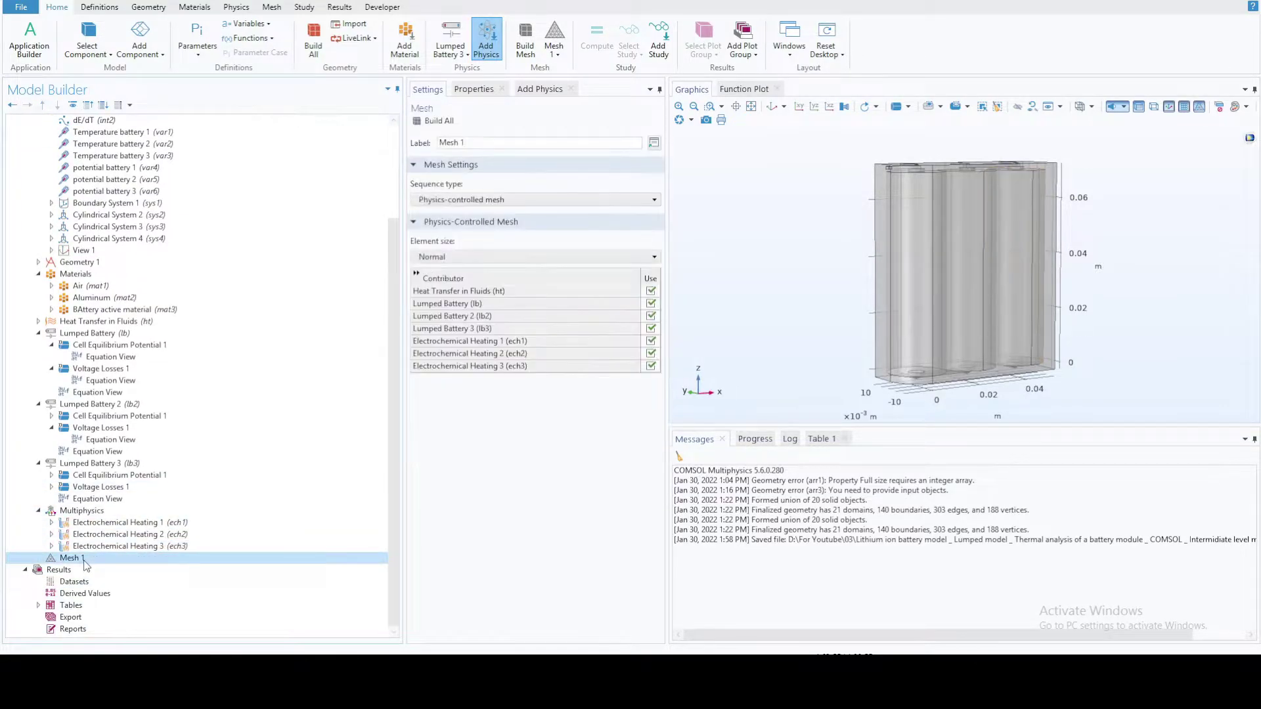
pyautogui.click(470, 258)
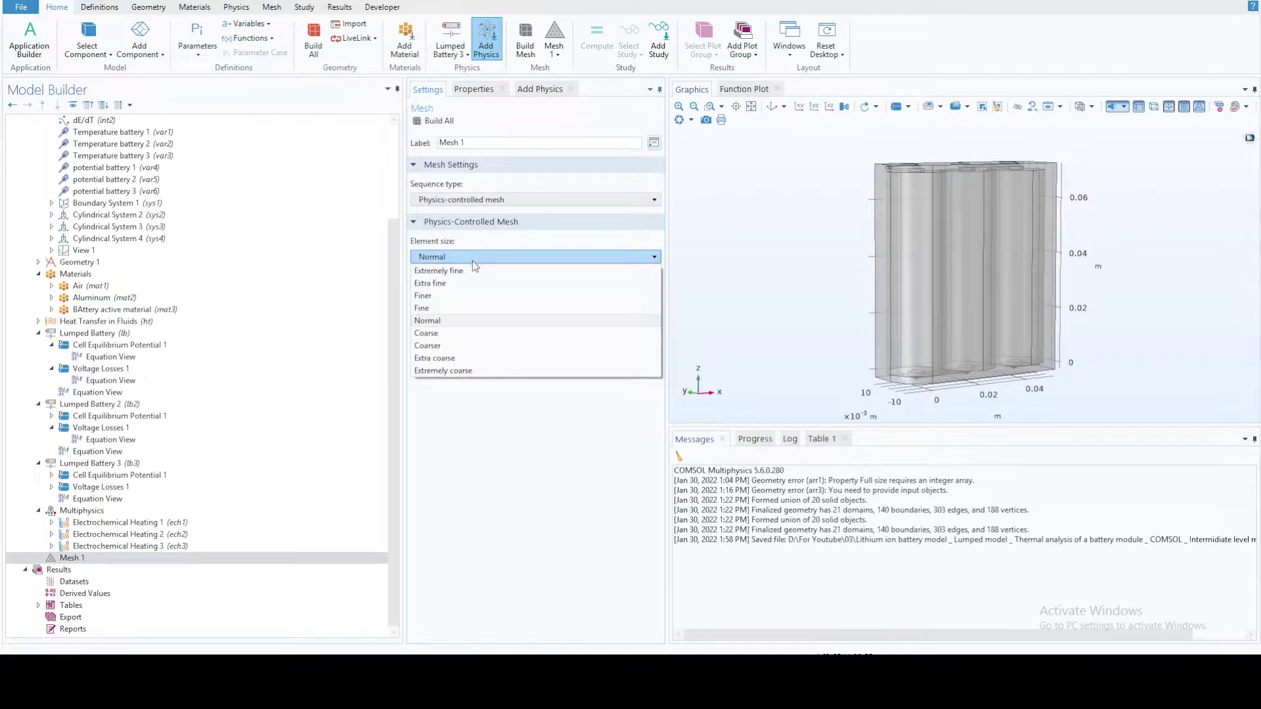
pyautogui.click(438, 320)
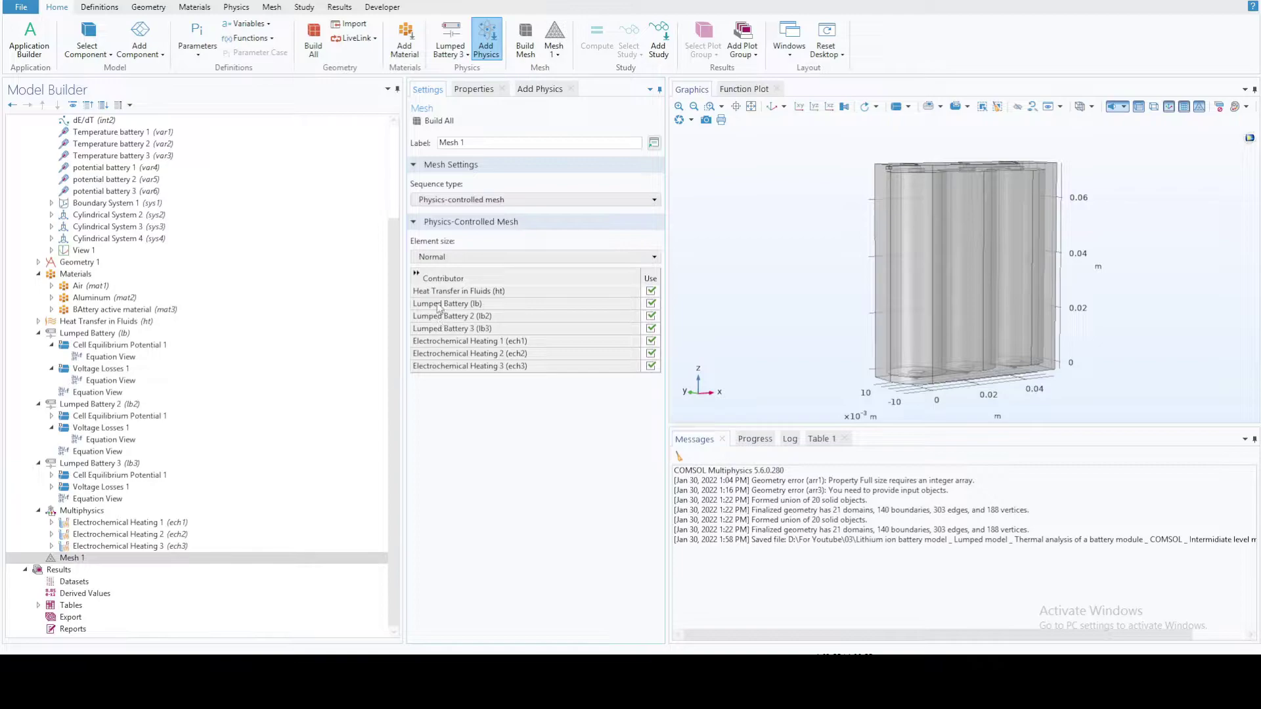
pyautogui.click(491, 202)
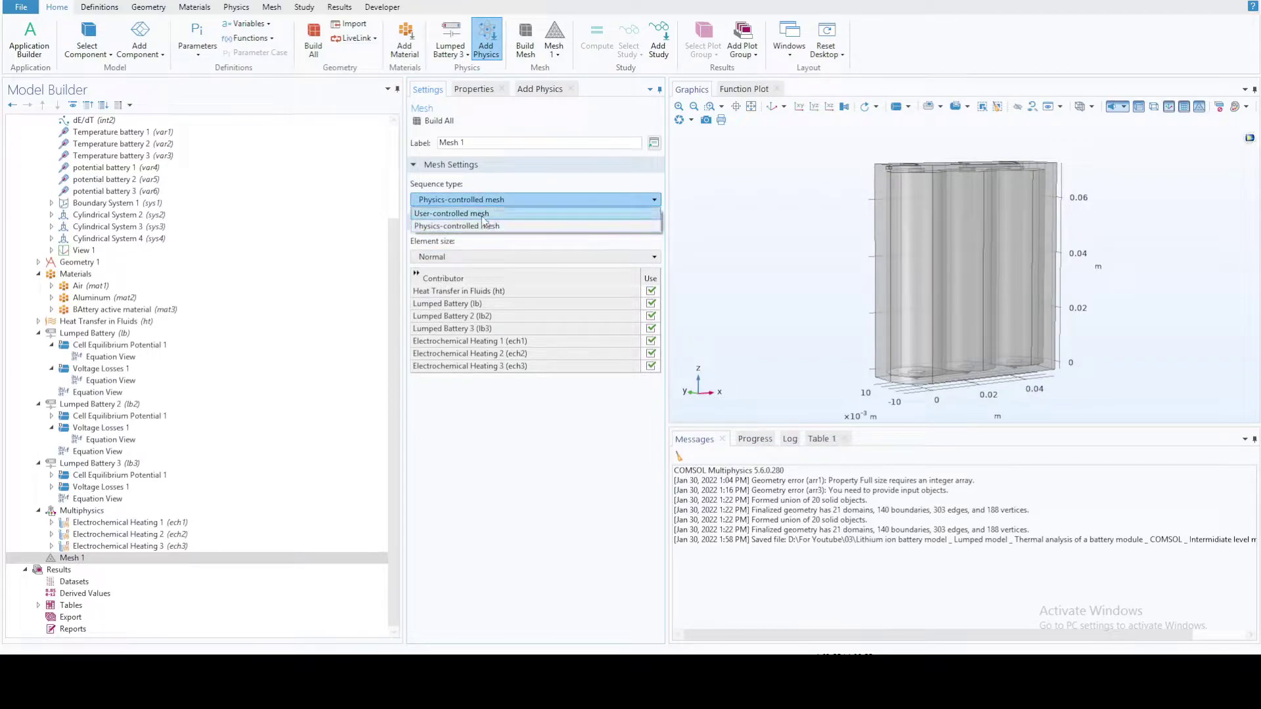
pyautogui.click(485, 226)
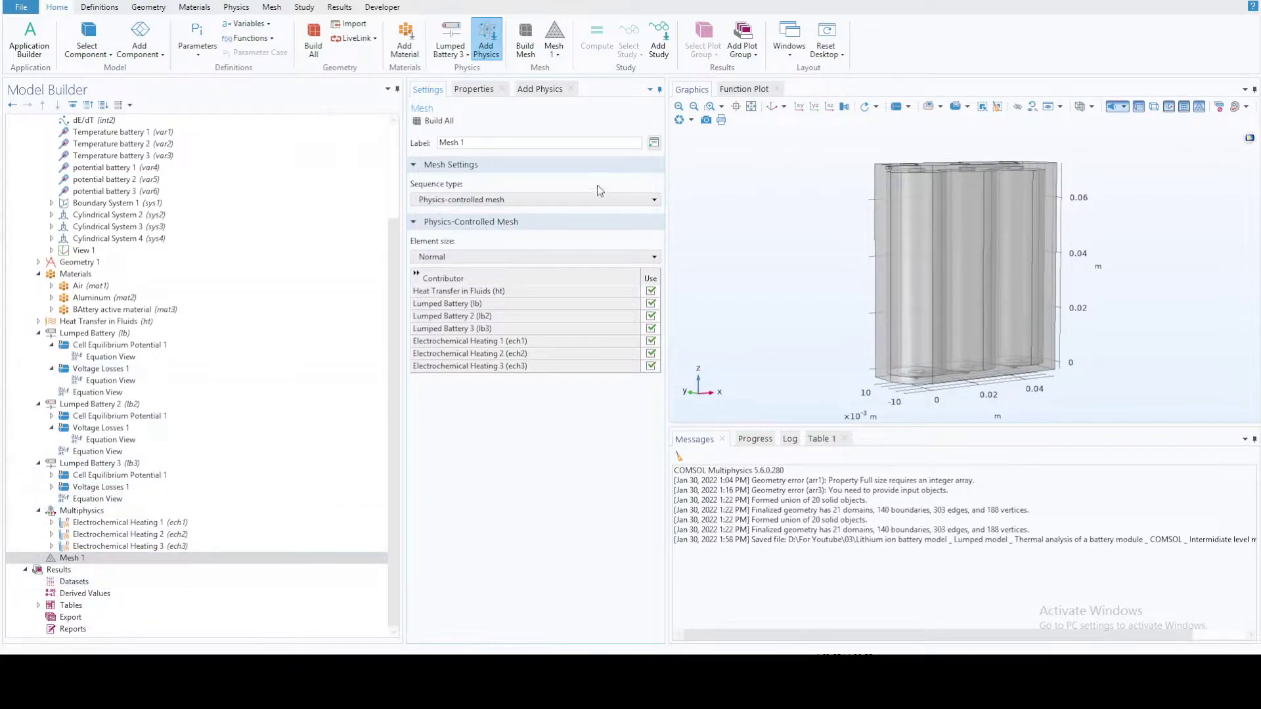
# Look over the Study ribbon tools and return to Home
pyautogui.click(304, 7)
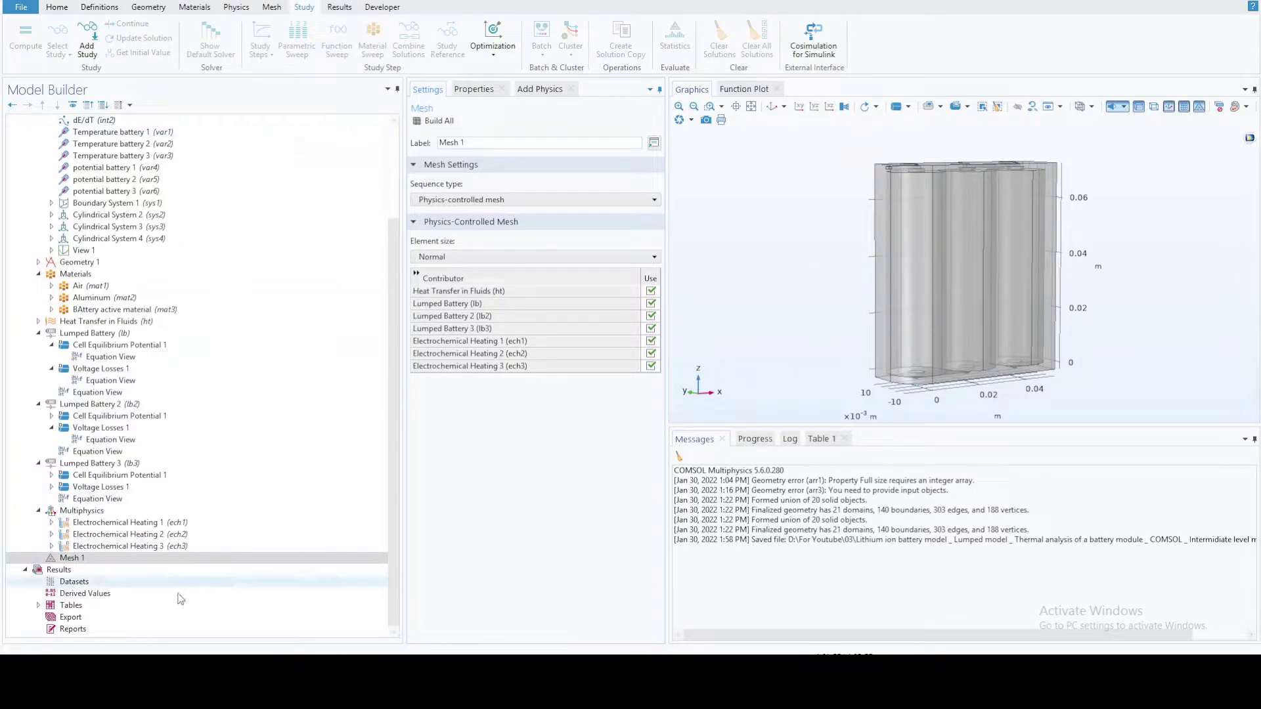
pyautogui.scroll(4, 266, 256)
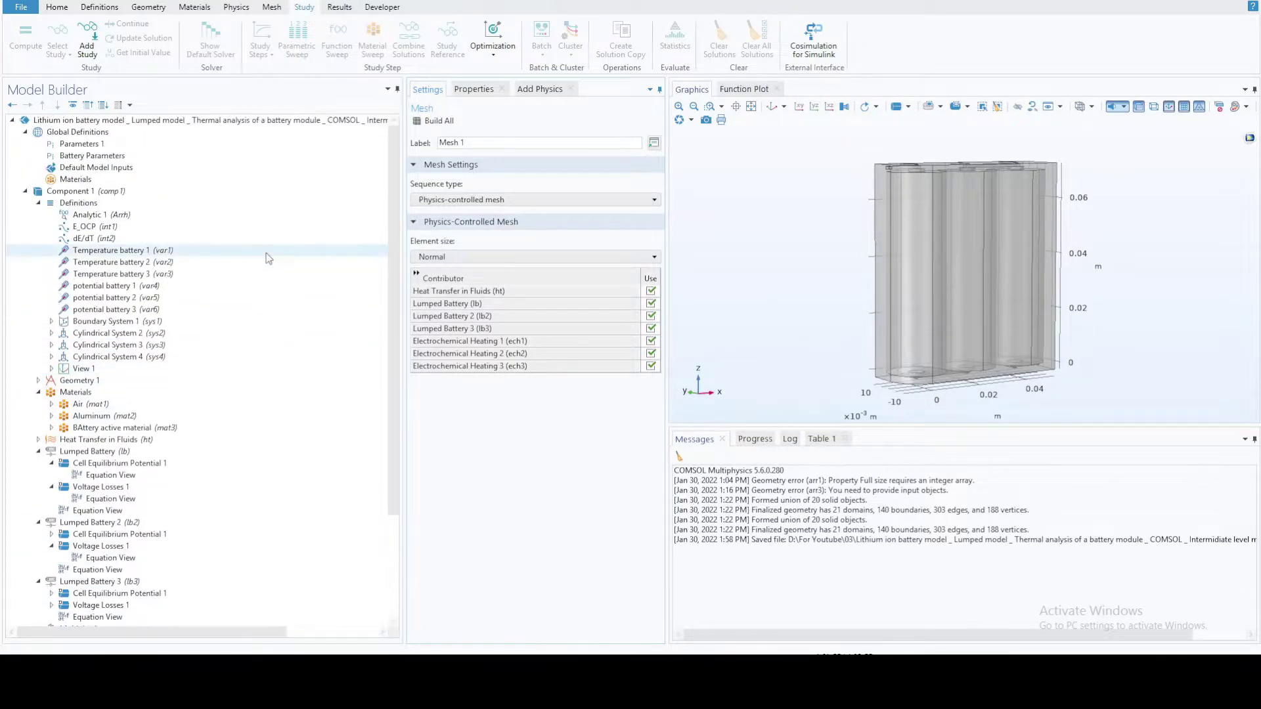
pyautogui.click(57, 8)
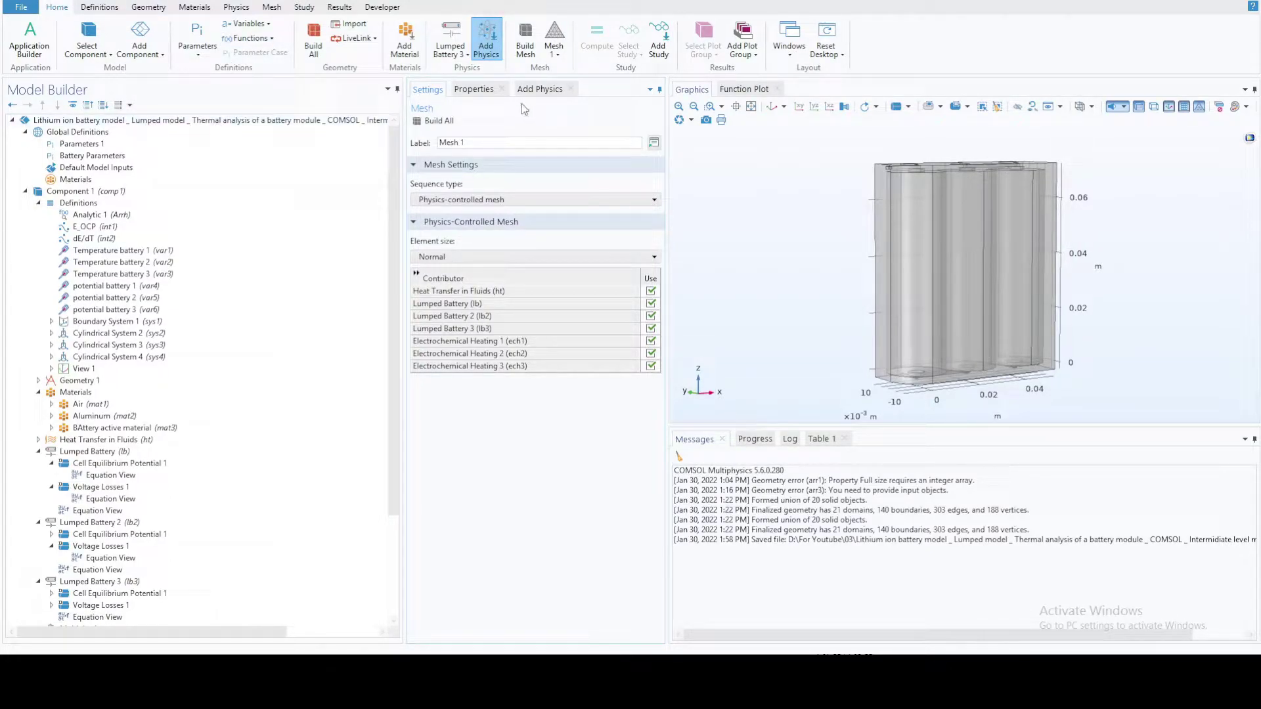
# Add a Time Dependent study to the model
pyautogui.click(658, 46)
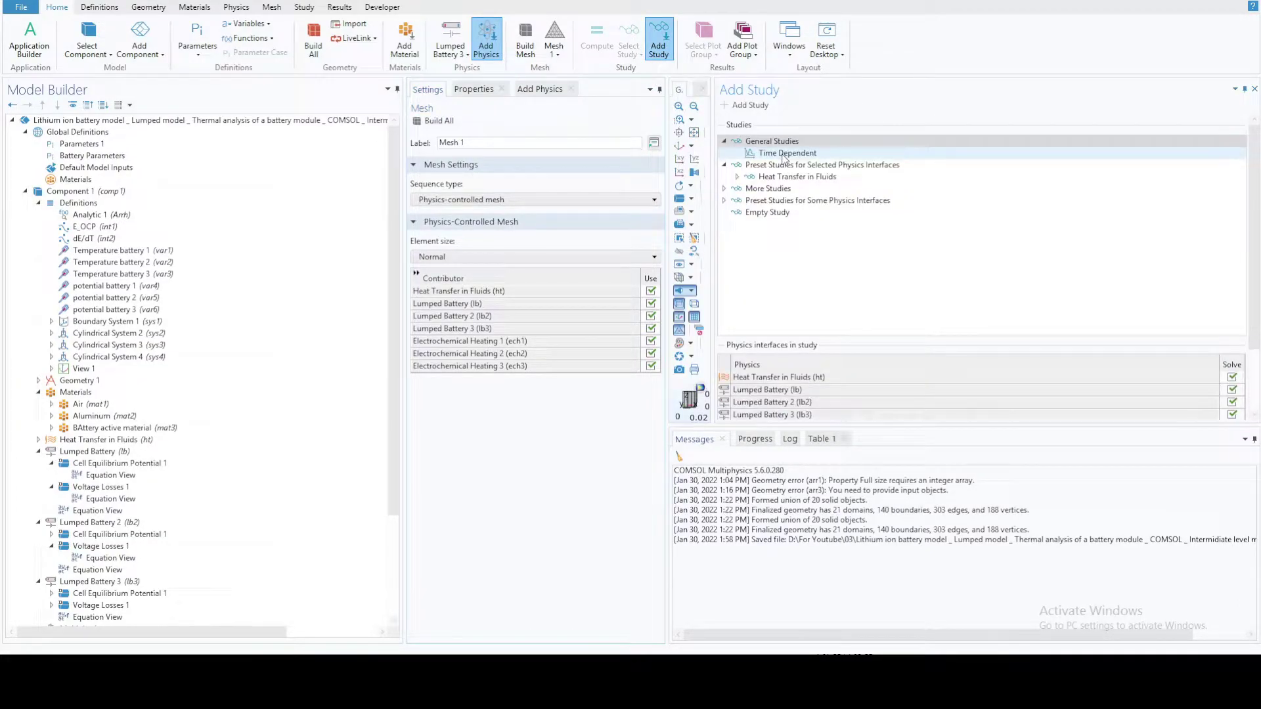
pyautogui.click(784, 155)
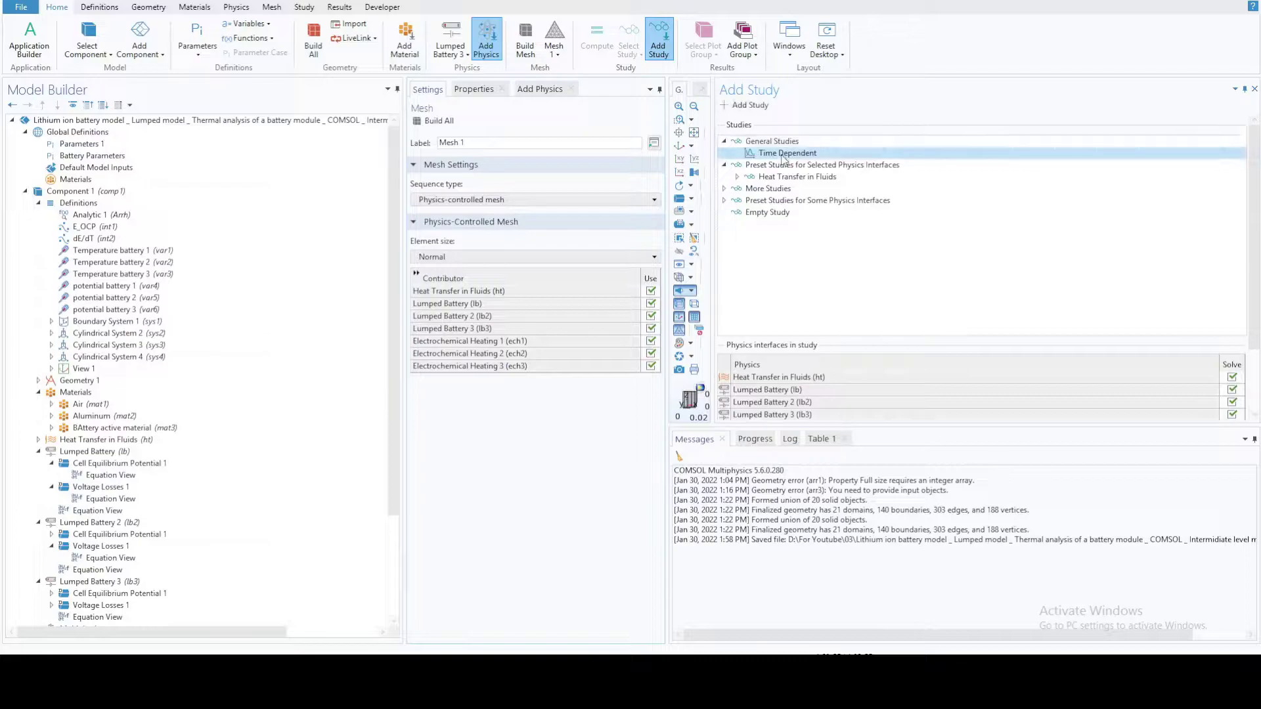
pyautogui.doubleClick(784, 155)
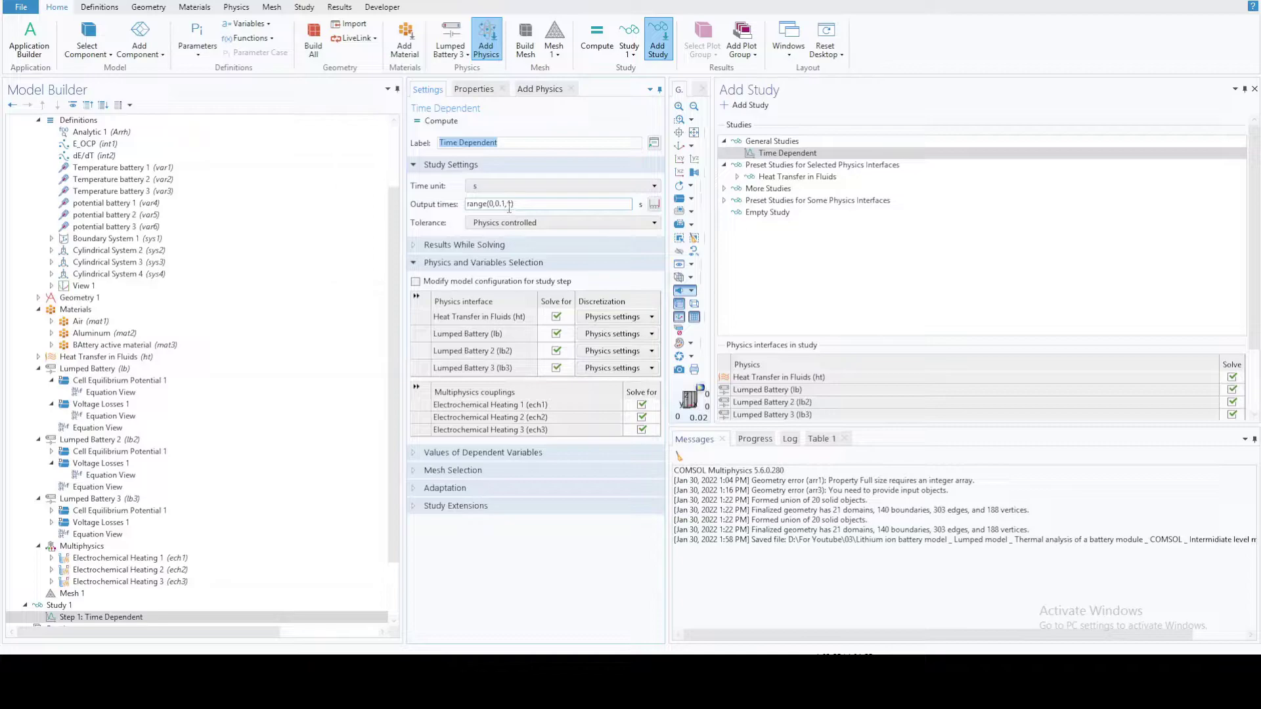
# Set the study's time unit to hours and its output times to 0 0.8
pyautogui.click(489, 203)
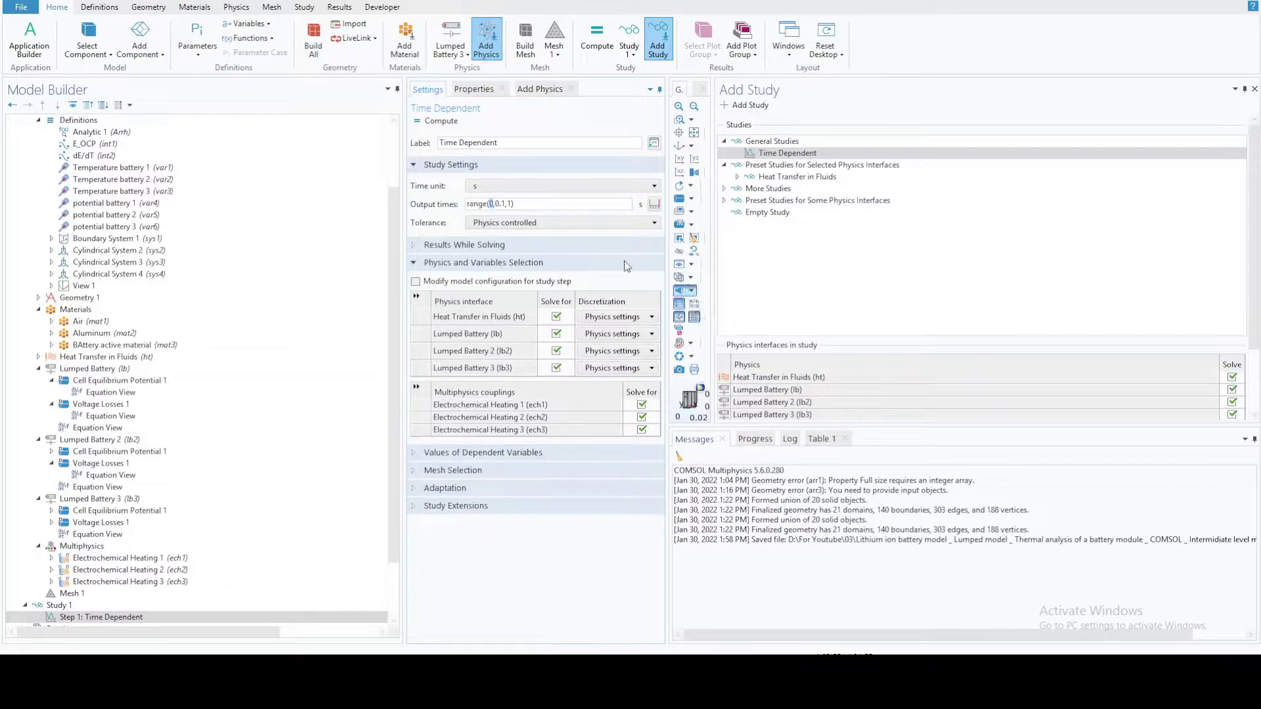
pyautogui.doubleClick(510, 204)
pyautogui.write('0.8')
pyautogui.click(542, 186)
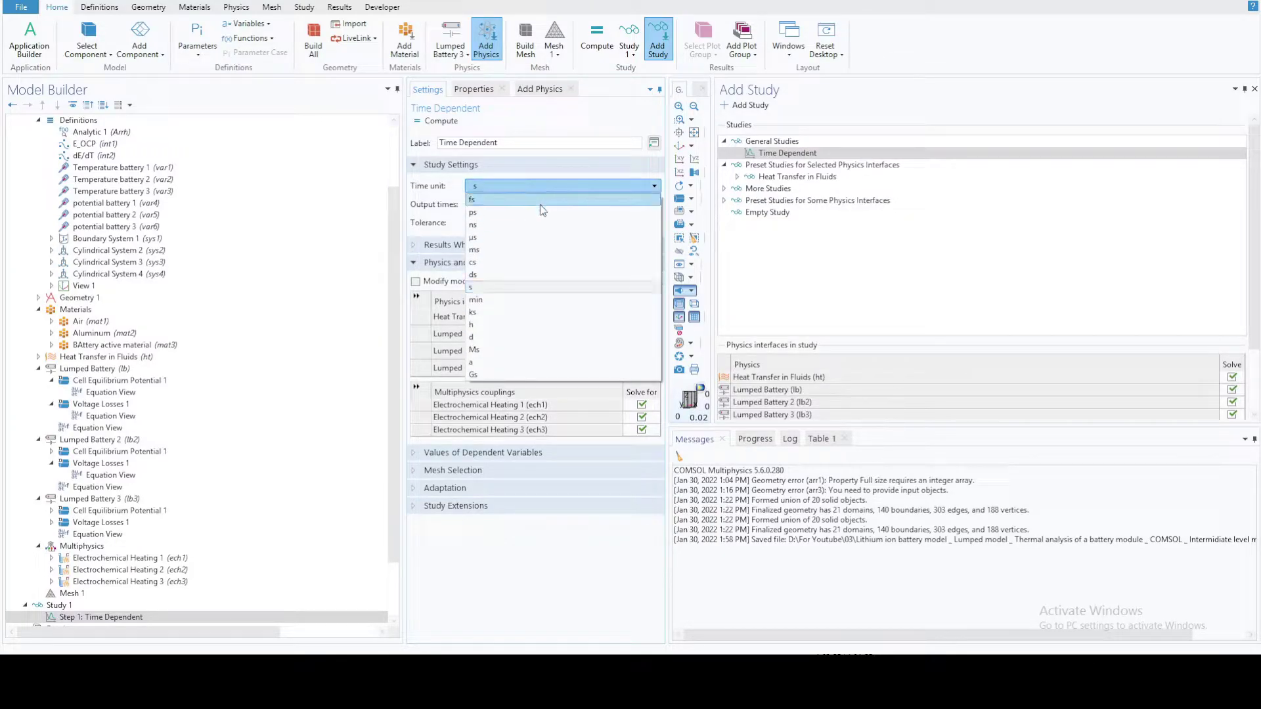
pyautogui.click(503, 324)
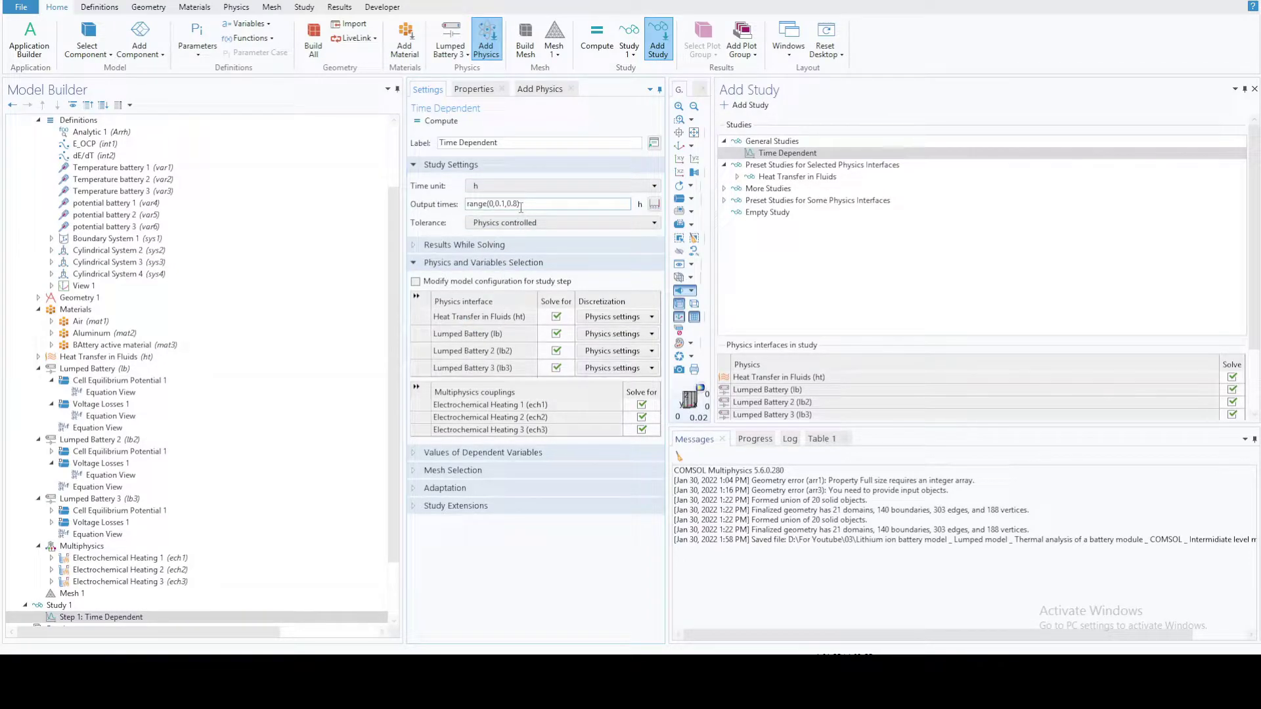
pyautogui.doubleClick(499, 204)
pyautogui.click(503, 225)
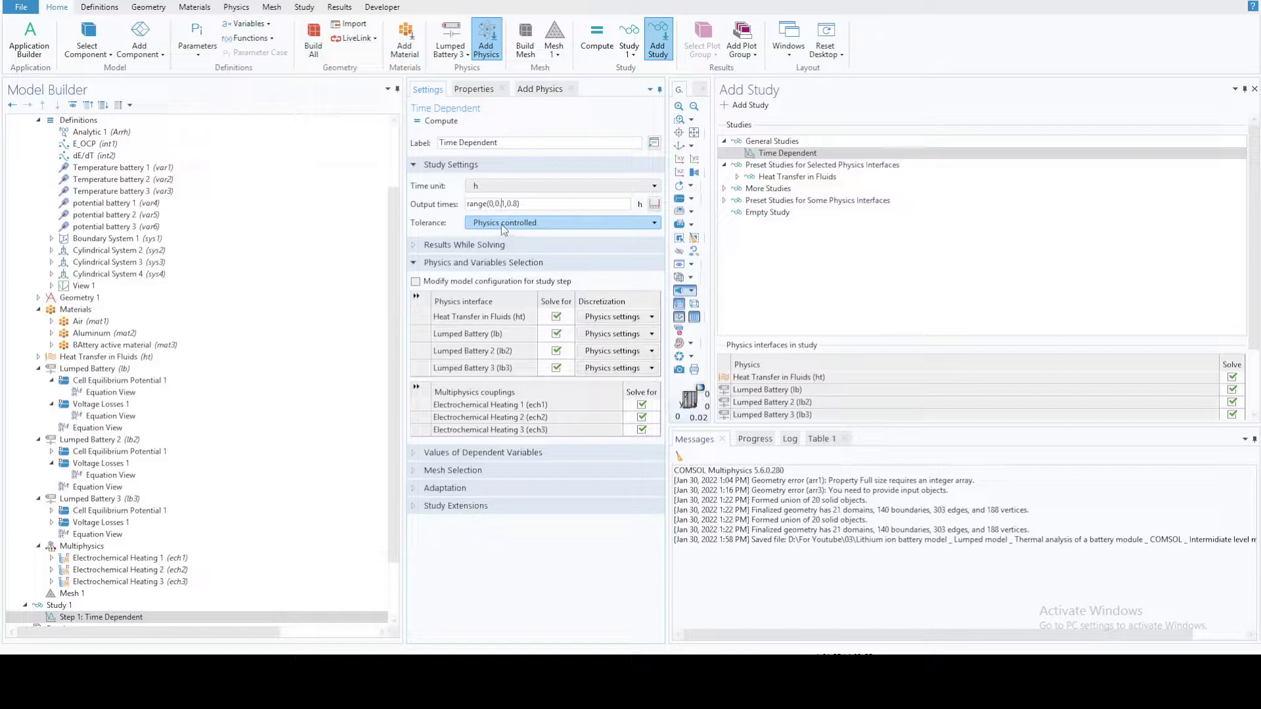
pyautogui.click(505, 203)
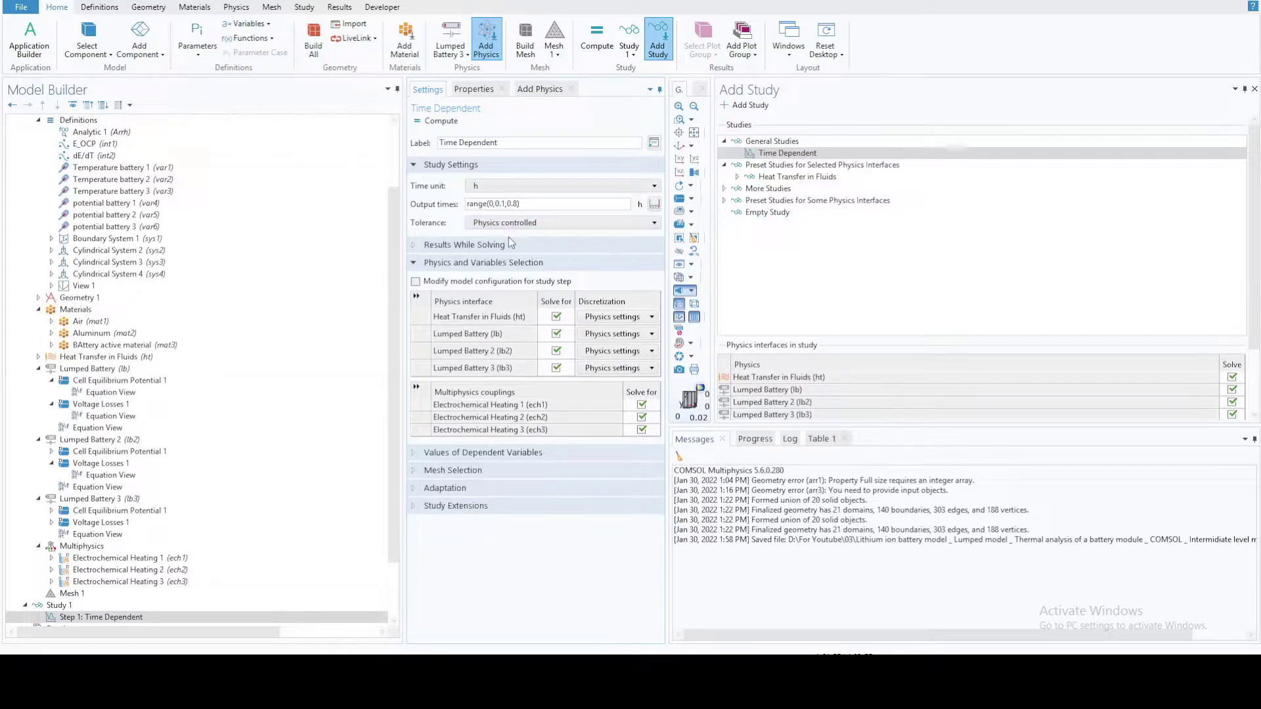
pyautogui.moveTo(524, 203); pyautogui.dragTo(425, 207)
pyautogui.write('0 0.8')
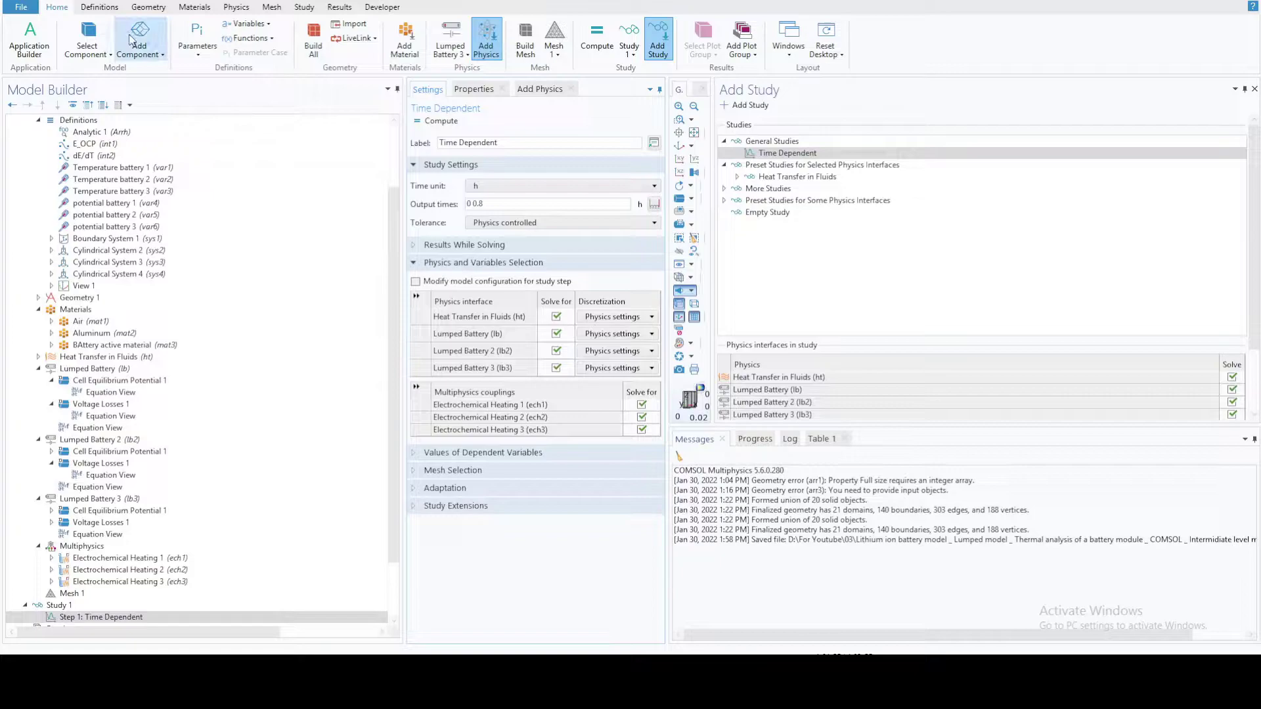
# Compute Study 1 and watch the Graphics, Function Plot and solver Log while it runs
pyautogui.click(304, 6)
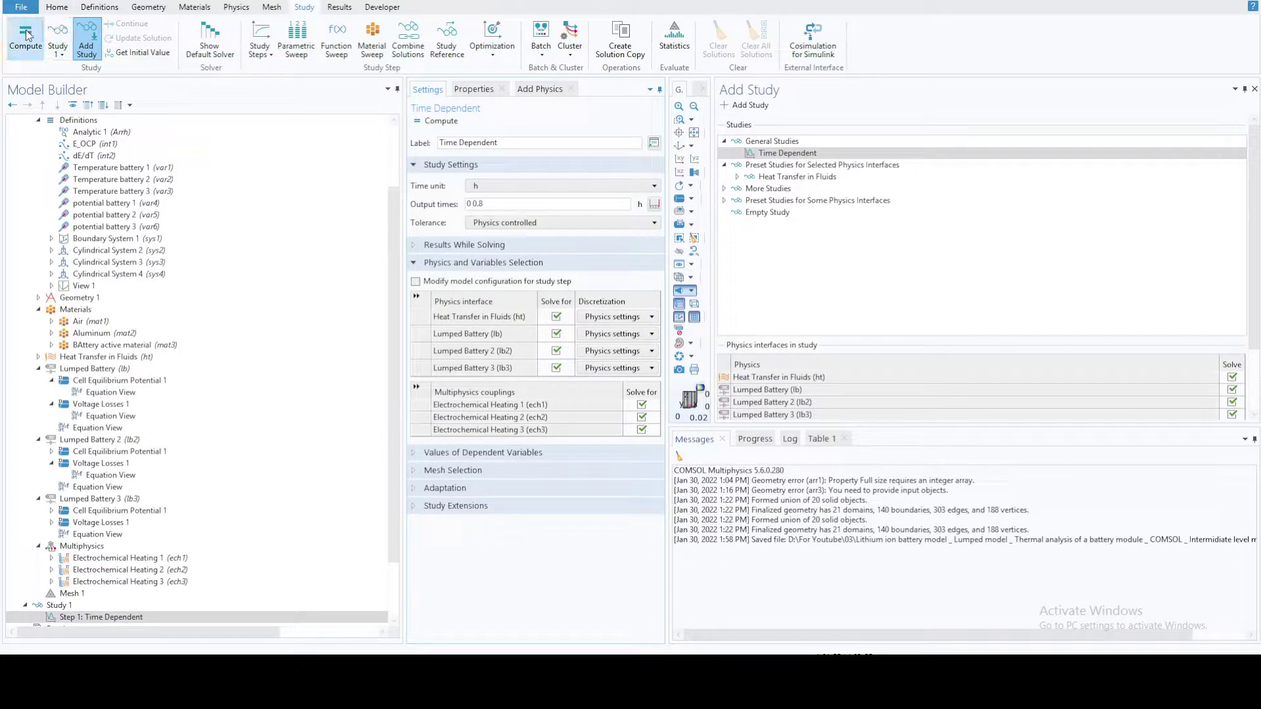
pyautogui.click(26, 36)
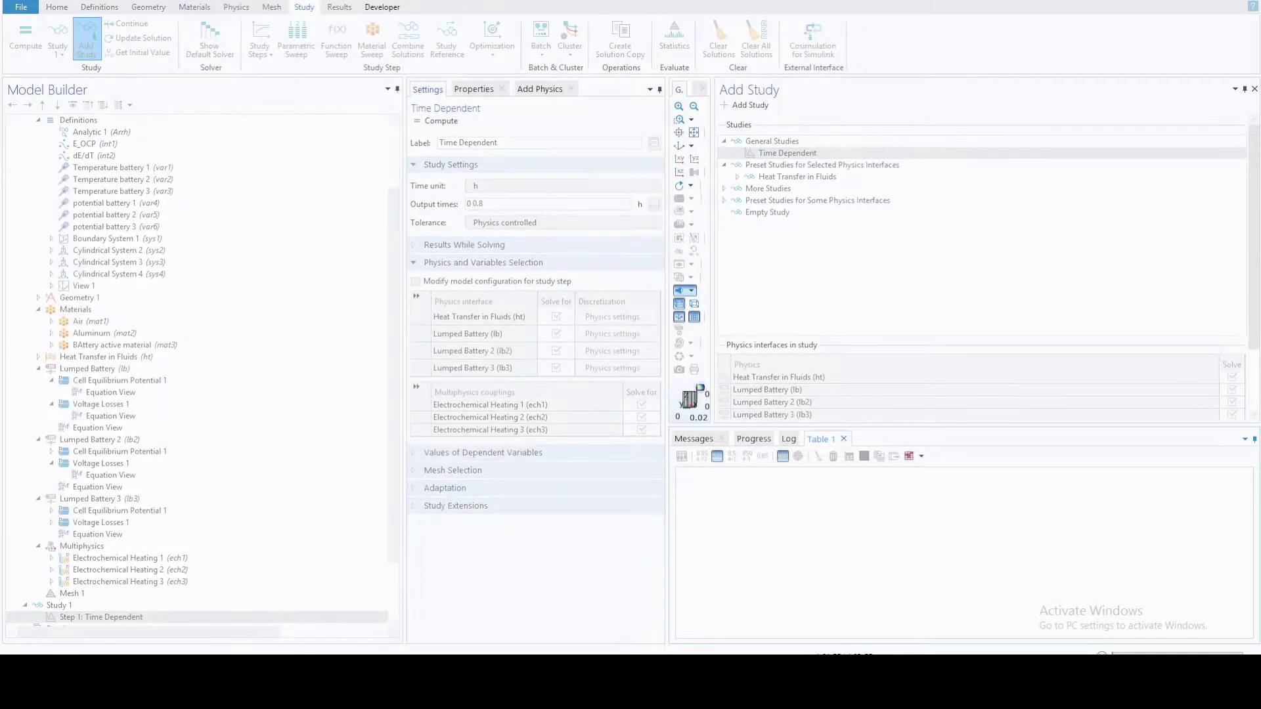
pyautogui.click(1254, 89)
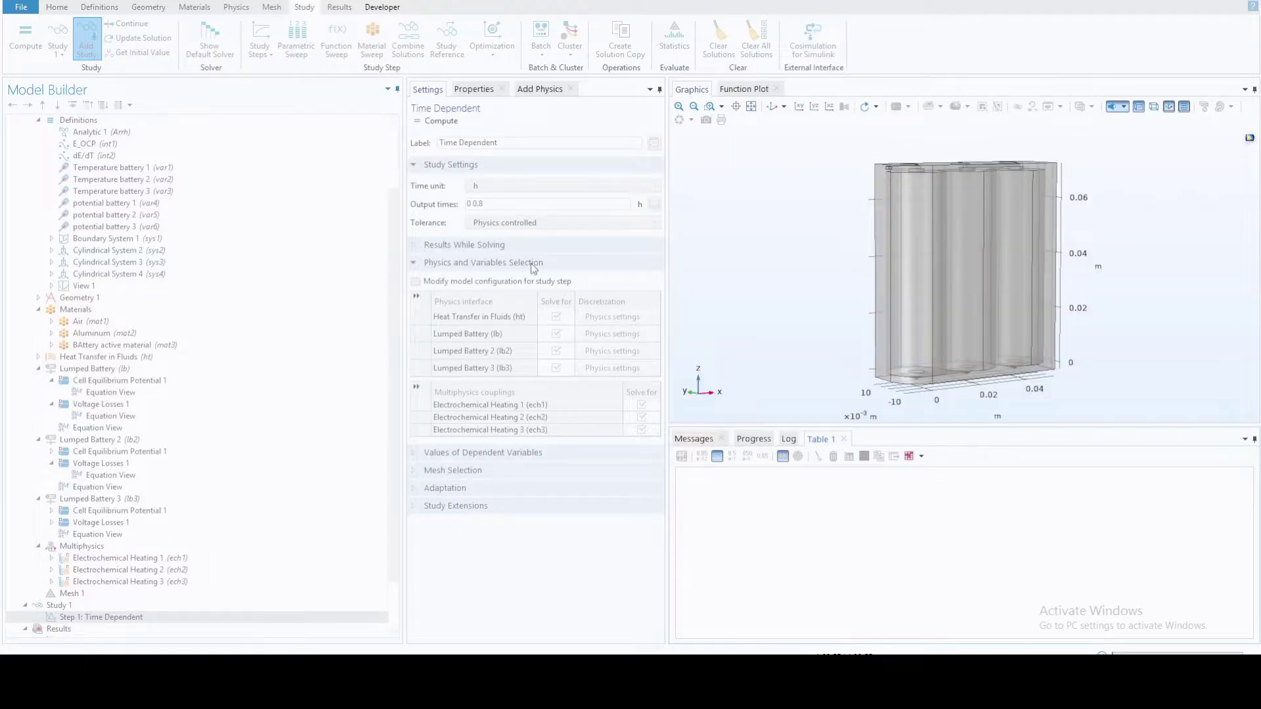
pyautogui.click(743, 91)
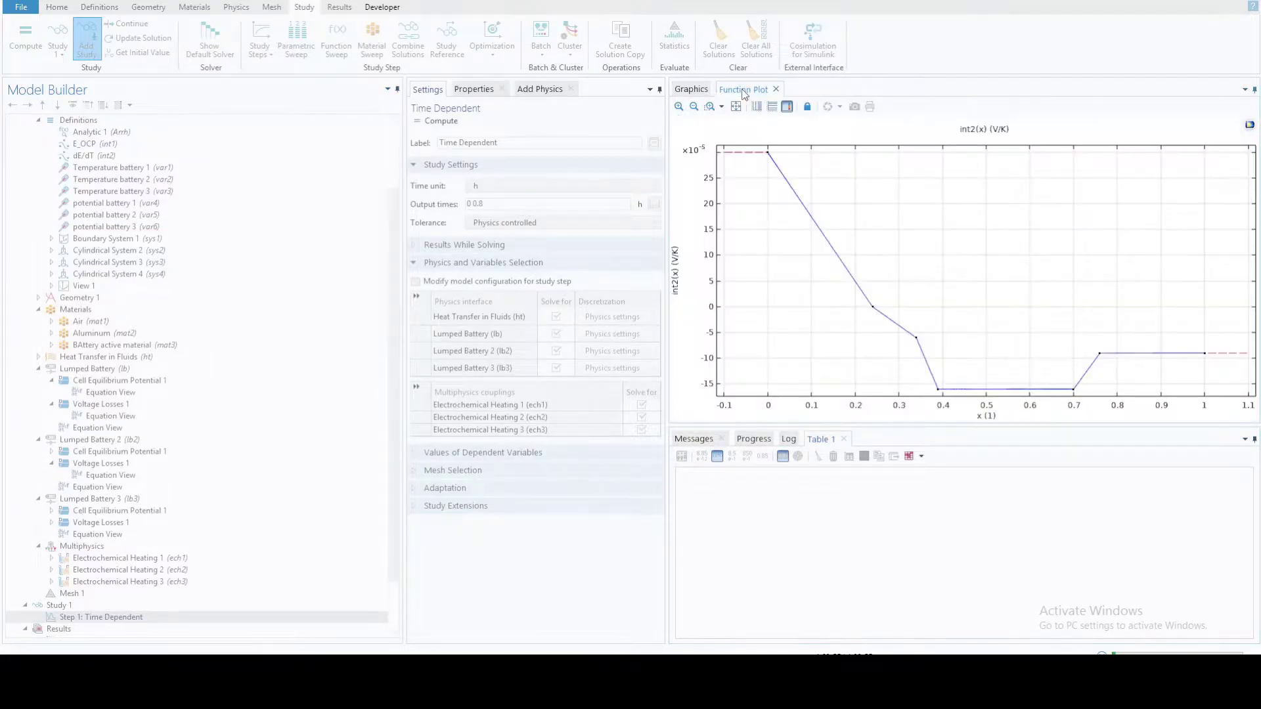
pyautogui.click(696, 92)
pyautogui.click(787, 442)
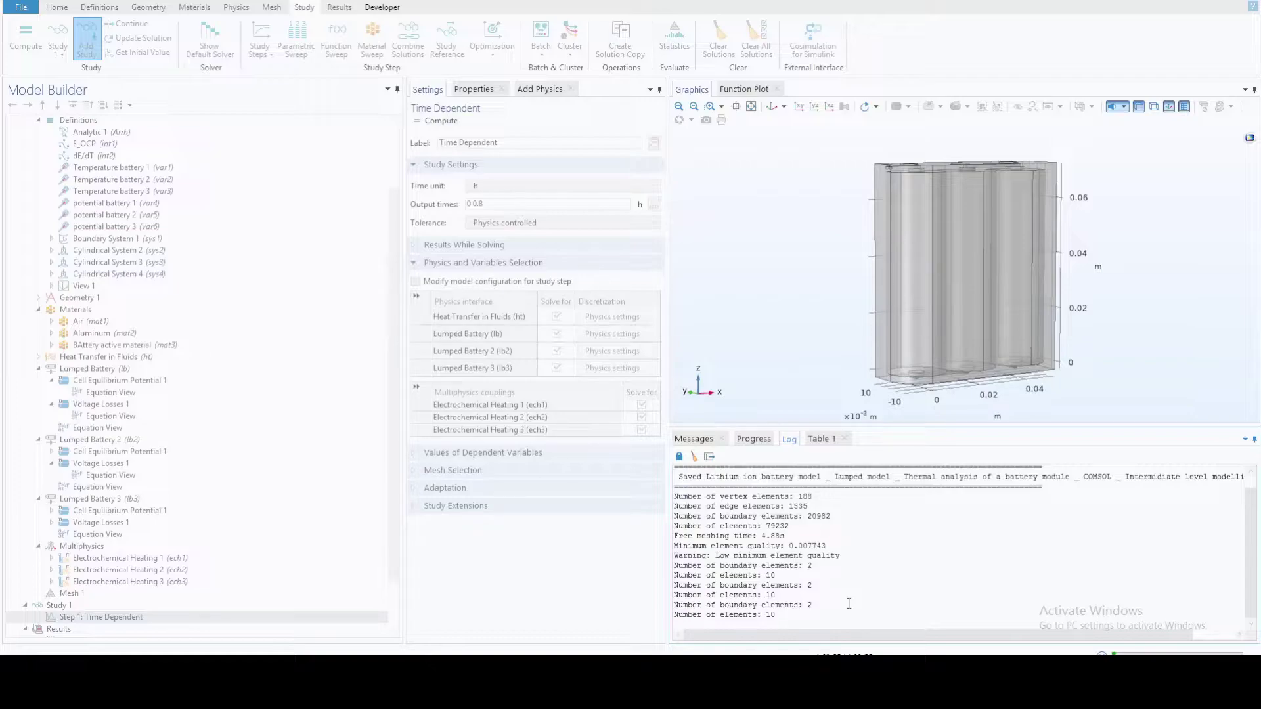
pyautogui.press('F8')
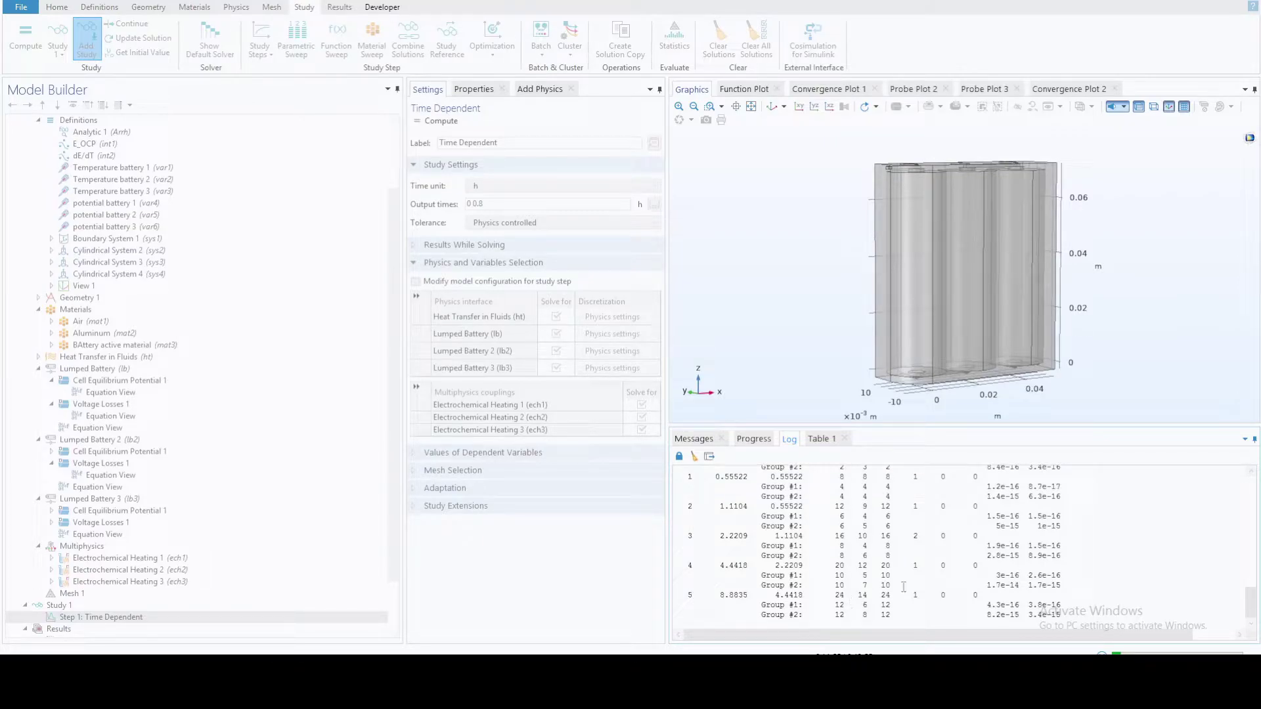
# Check the temperature and cell potential probe plots until the solve finishes
pyautogui.click(901, 90)
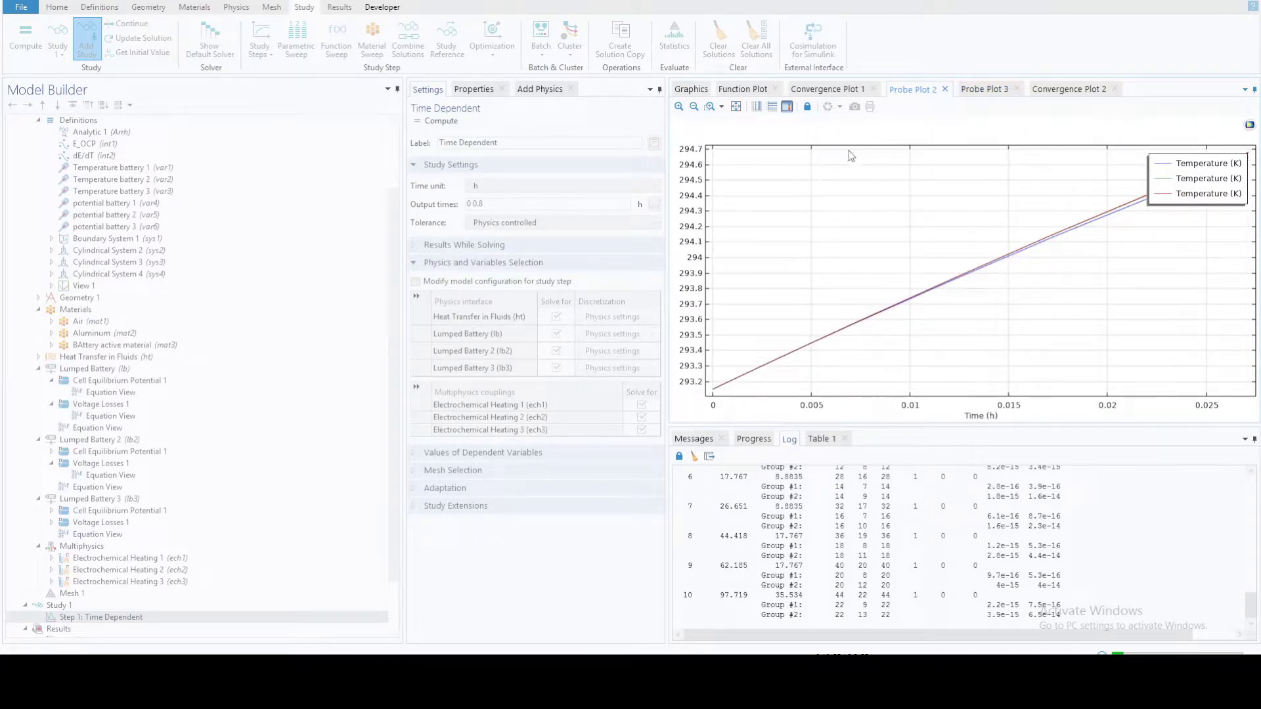
pyautogui.click(983, 89)
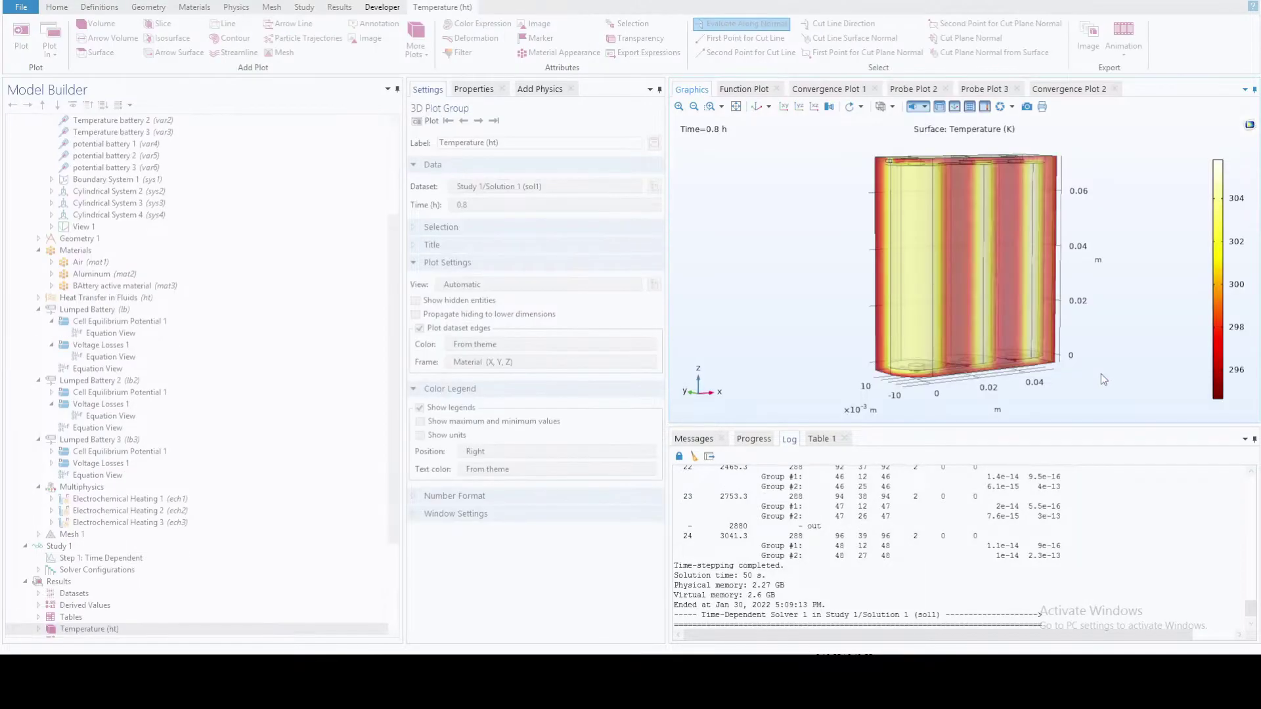
# Orbit the Temperature (ht) plot to inspect the cells, then reopen Step 1: Time Dependent
pyautogui.moveTo(794, 247); pyautogui.dragTo(751, 196)
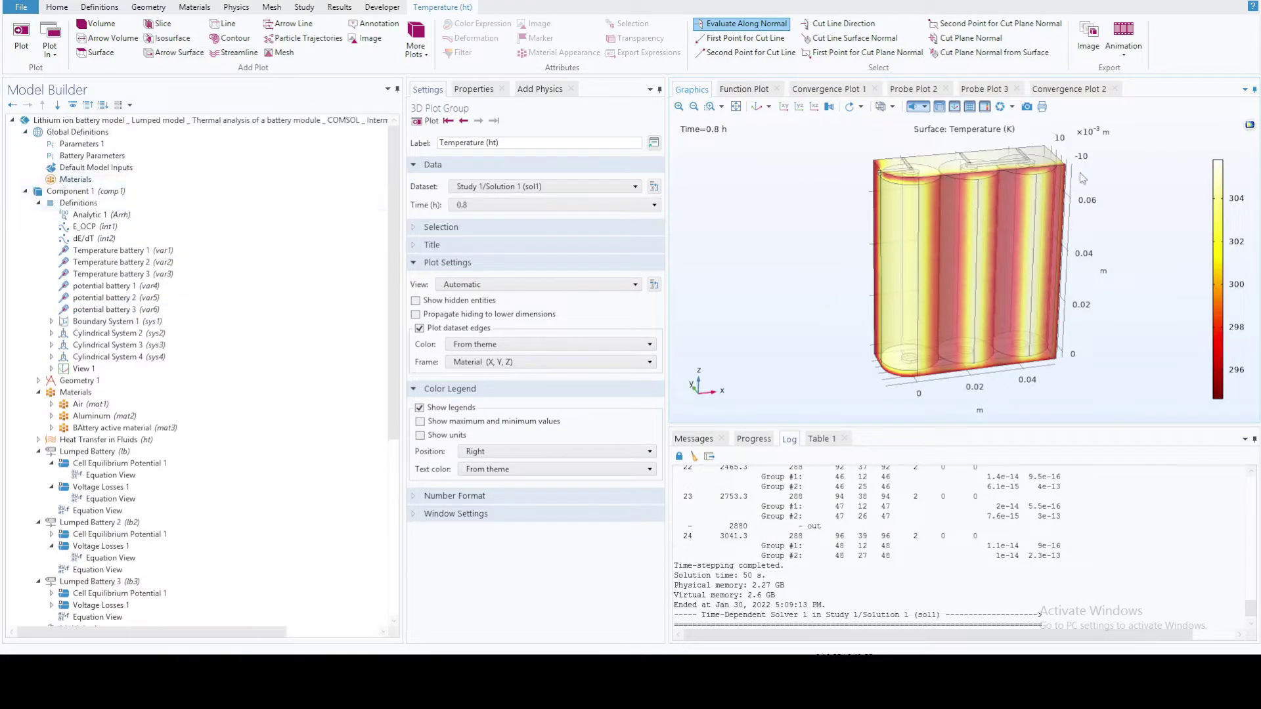
pyautogui.moveTo(1101, 216); pyautogui.dragTo(1102, 332)
pyautogui.moveTo(998, 190); pyautogui.dragTo(1009, 237)
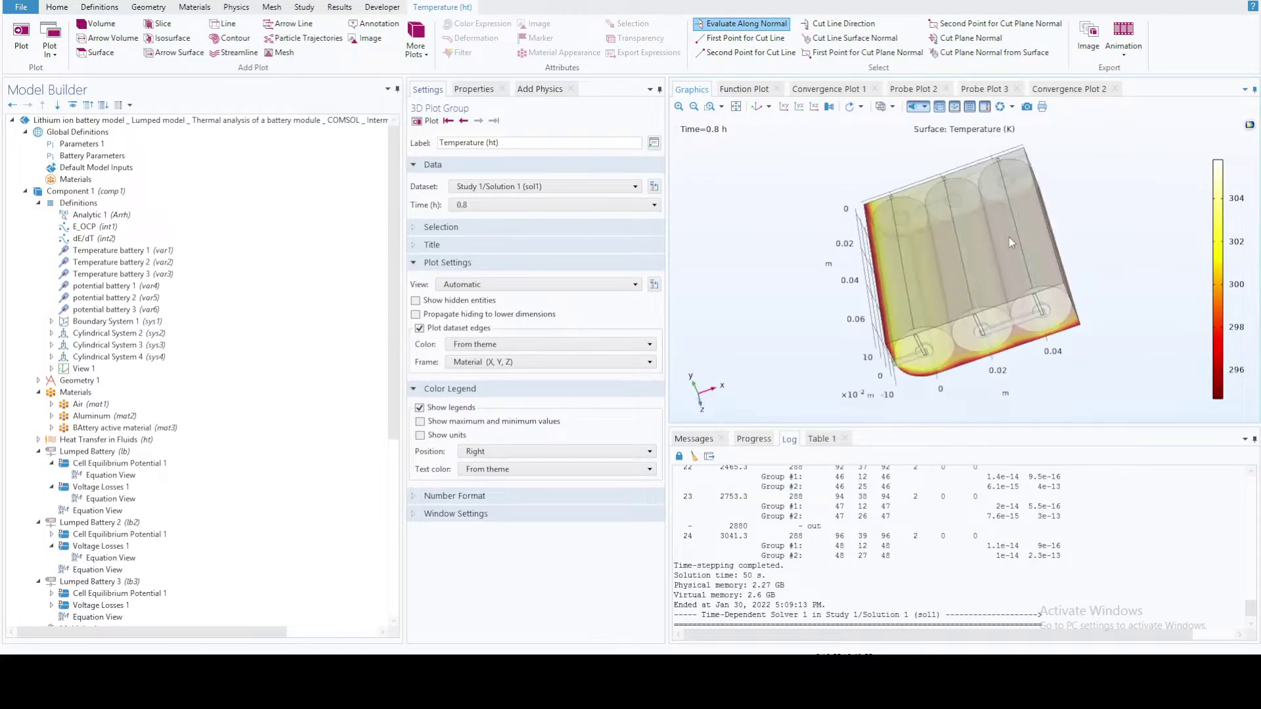
pyautogui.moveTo(1087, 406); pyautogui.dragTo(1083, 260)
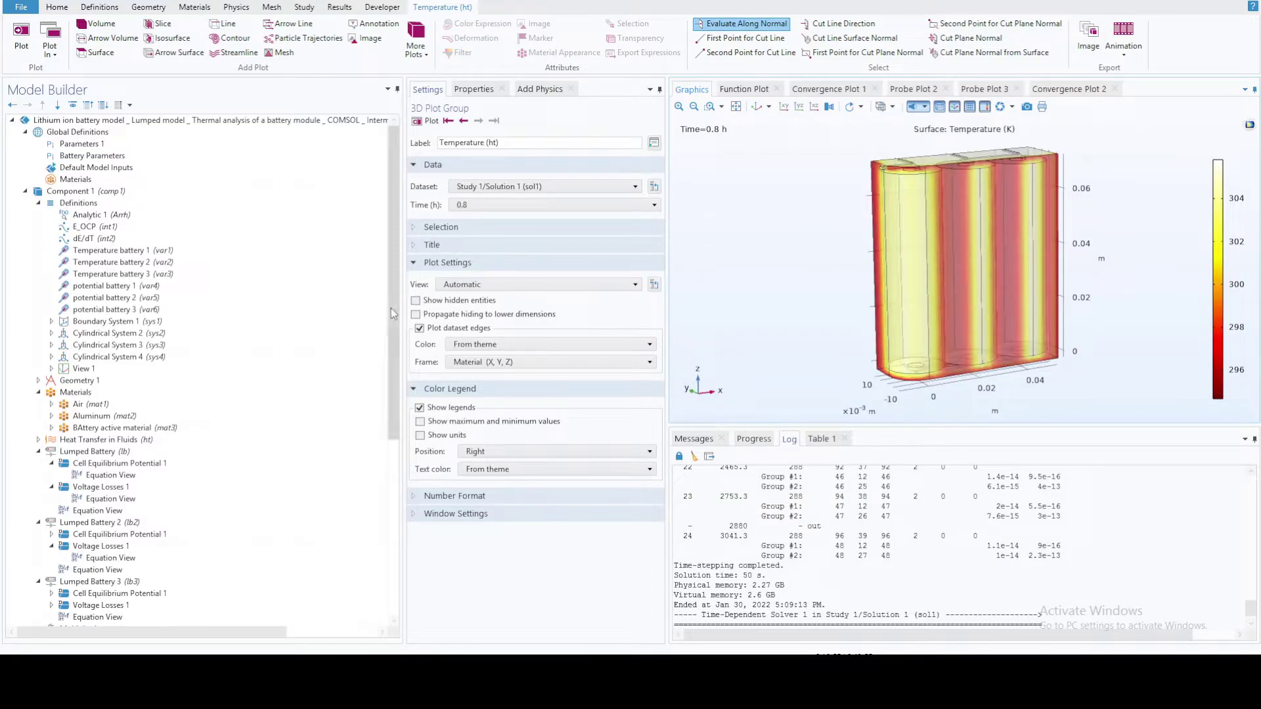
pyautogui.scroll(-7, 393, 296)
pyautogui.click(382, 460)
pyautogui.moveTo(860, 220); pyautogui.dragTo(871, 302)
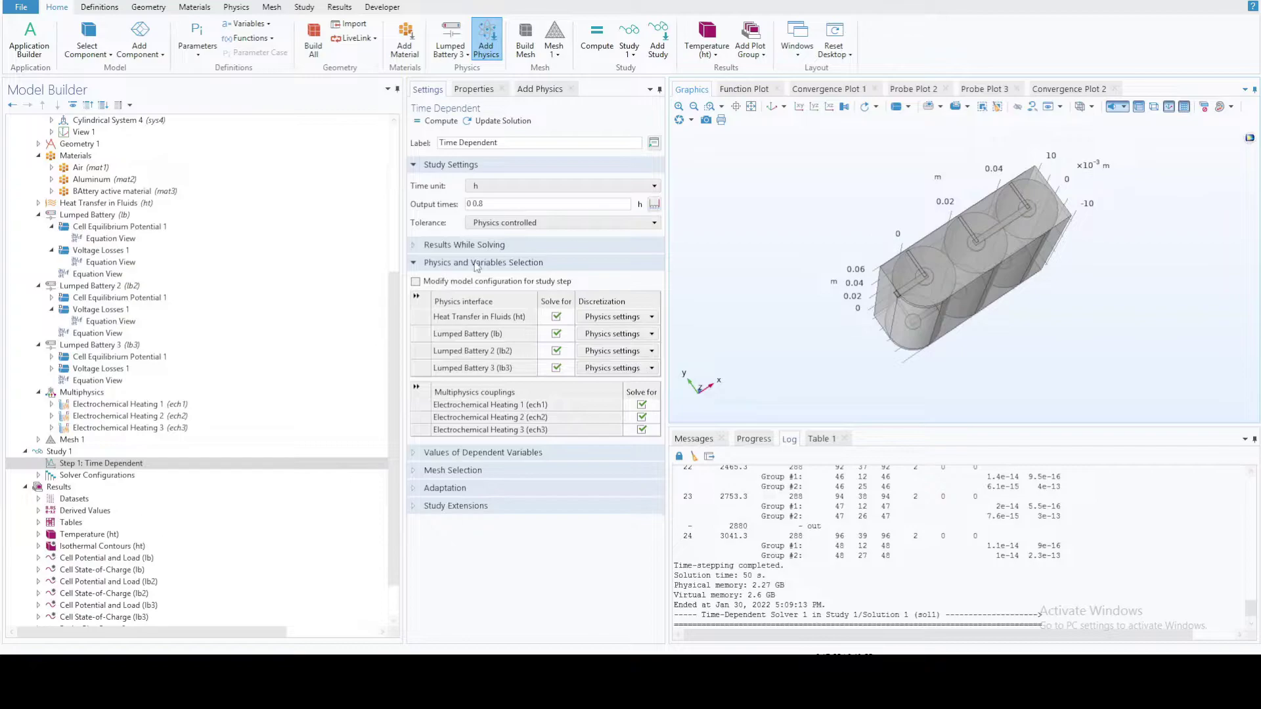
# Add a Mirror 3D 1 dataset across the YZ-plane at x = 2.5*d_batt and plot it
pyautogui.scroll(-2, 16, 406)
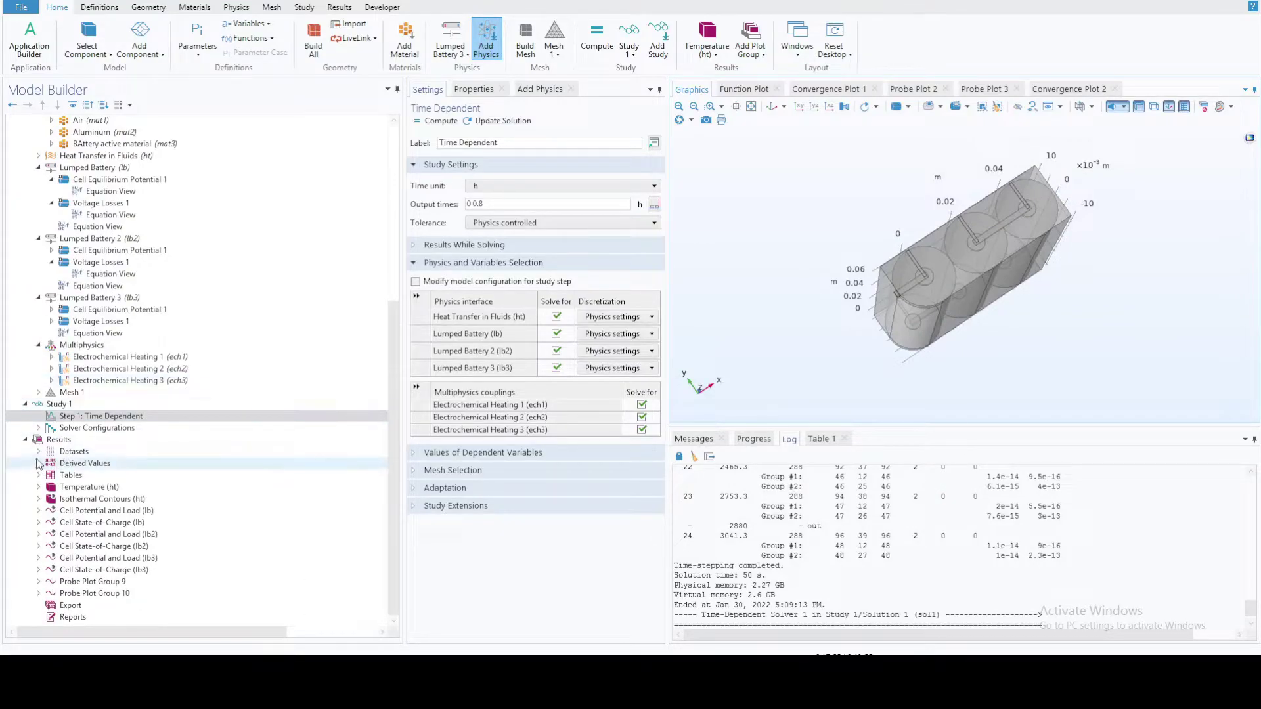
pyautogui.click(38, 452)
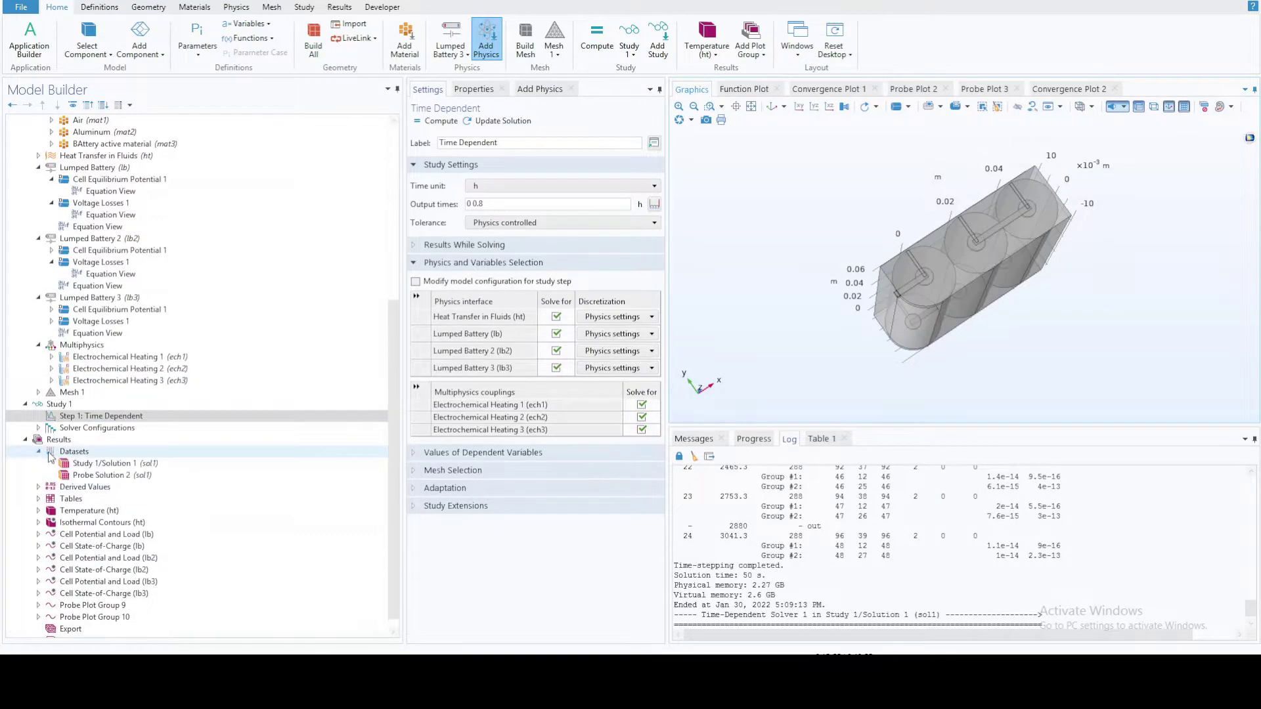
pyautogui.rightClick(61, 454)
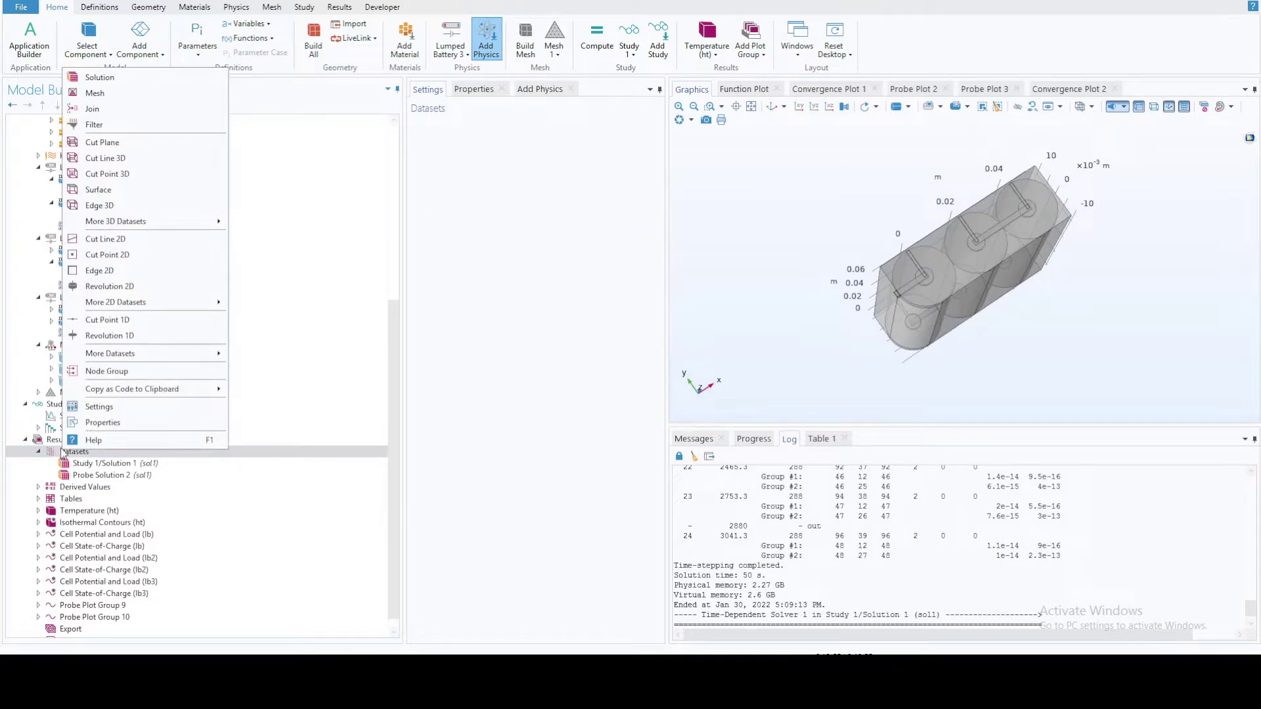
pyautogui.moveTo(169, 227)
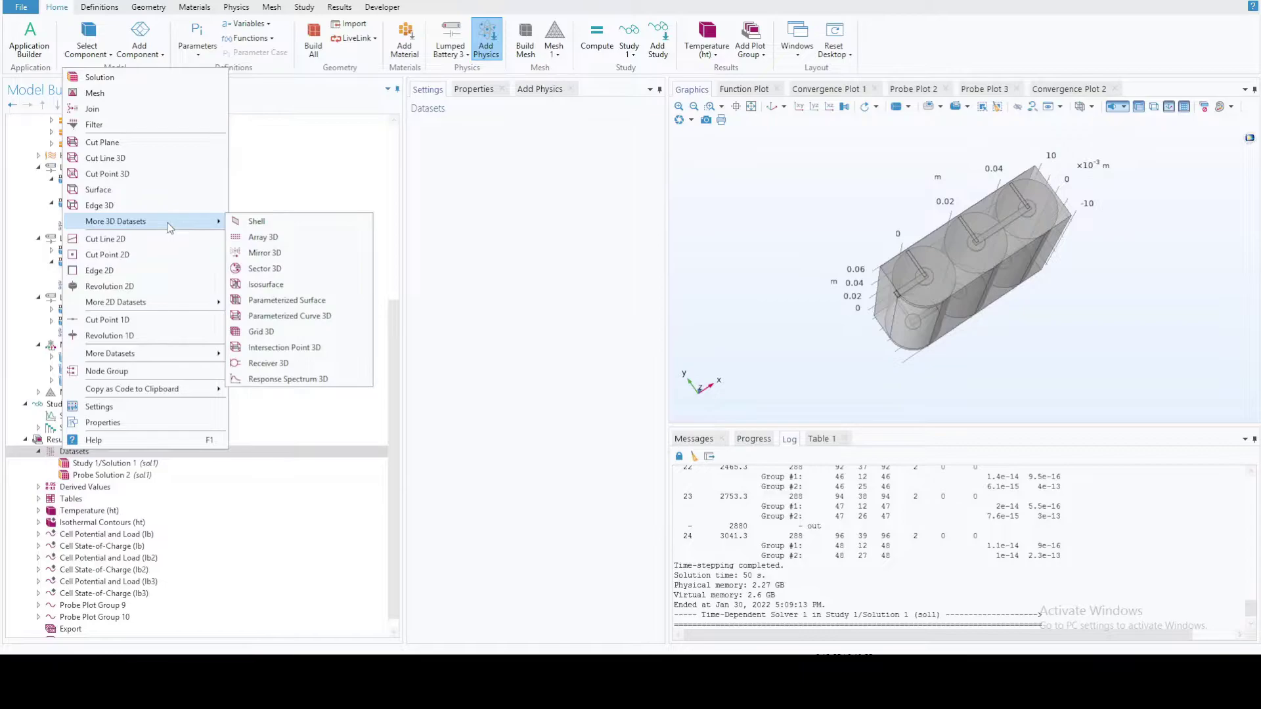
pyautogui.click(281, 253)
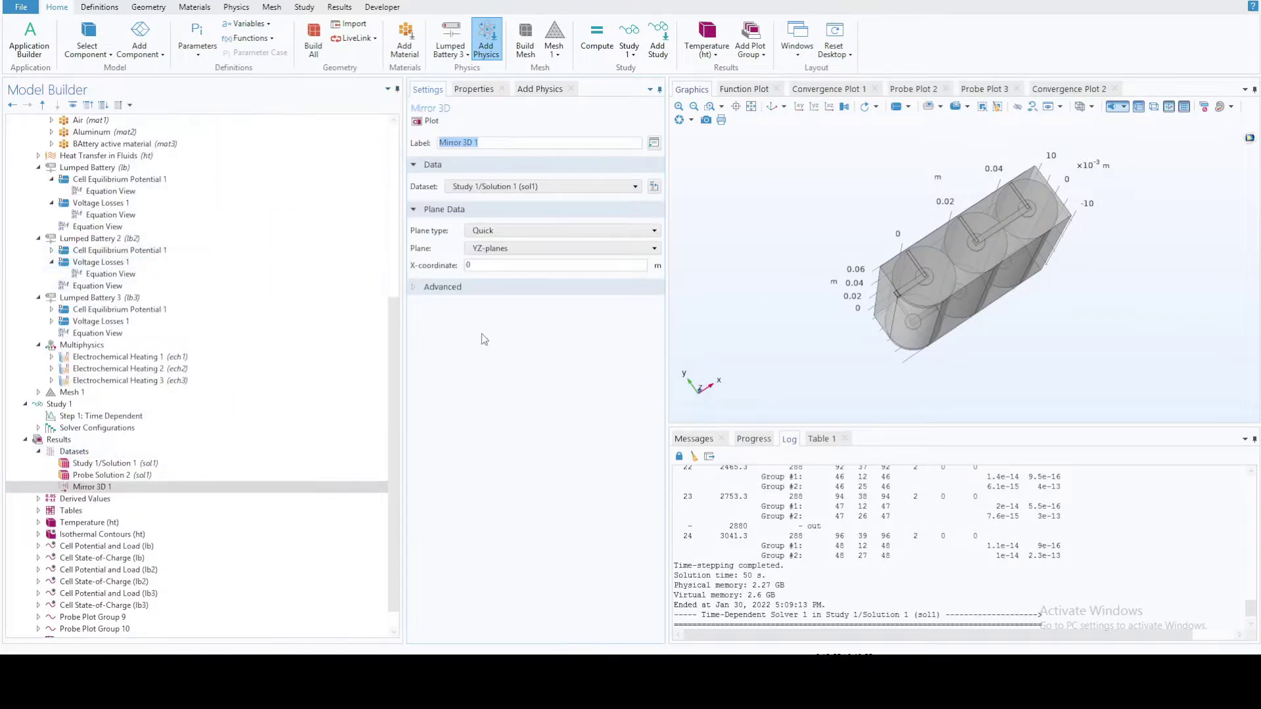
pyautogui.moveTo(873, 401); pyautogui.dragTo(867, 349)
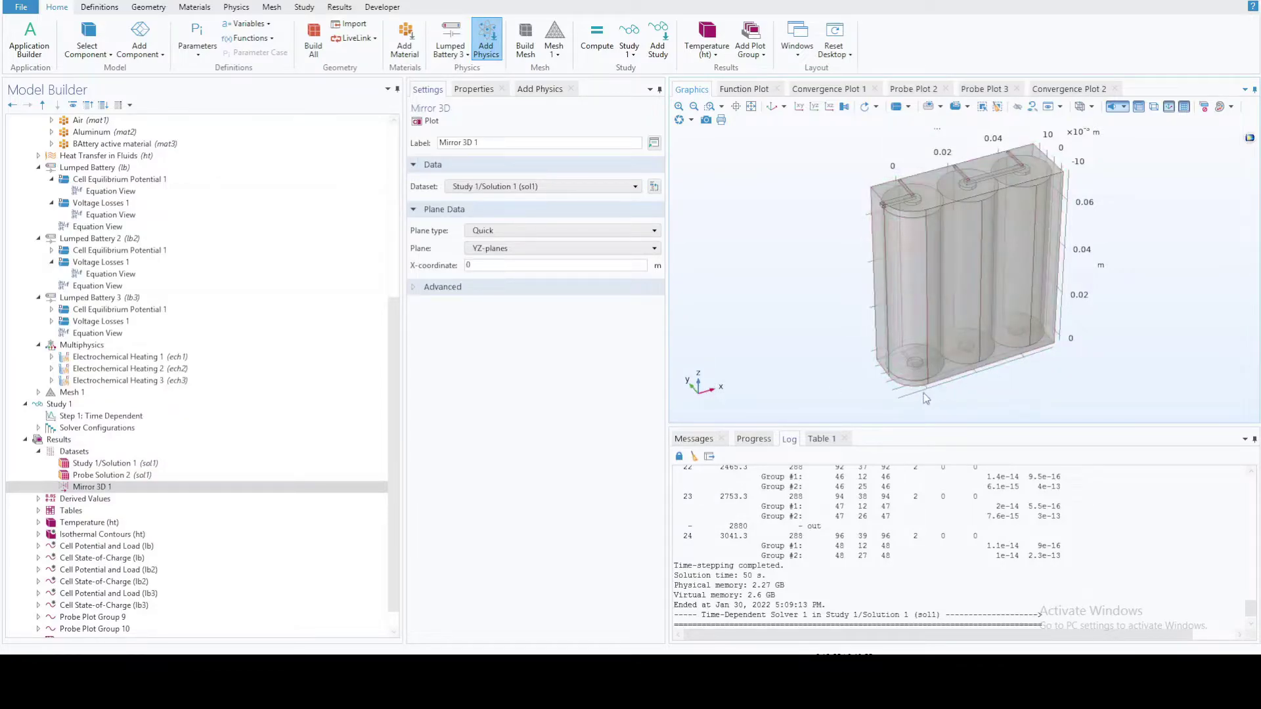
pyautogui.click(499, 265)
pyautogui.write('20')
pyautogui.write('5*')
pyautogui.write('d_batt')
pyautogui.click(443, 118)
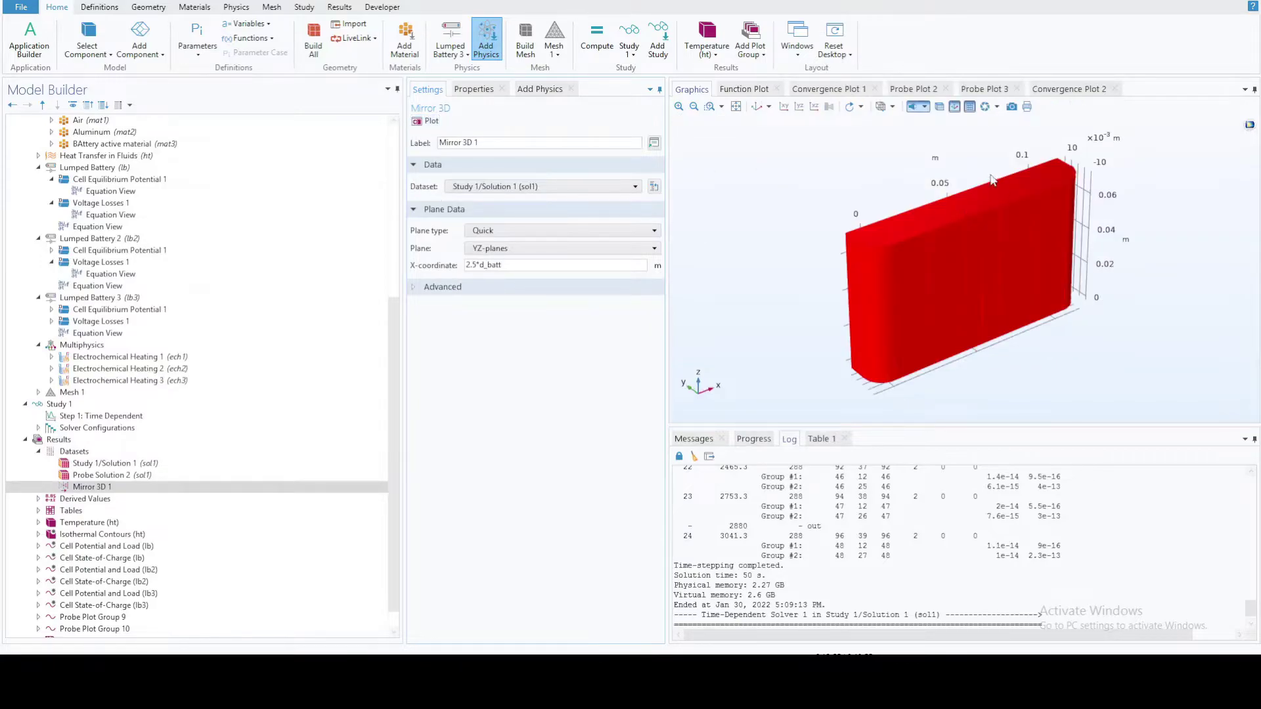
pyautogui.moveTo(992, 181); pyautogui.dragTo(980, 228)
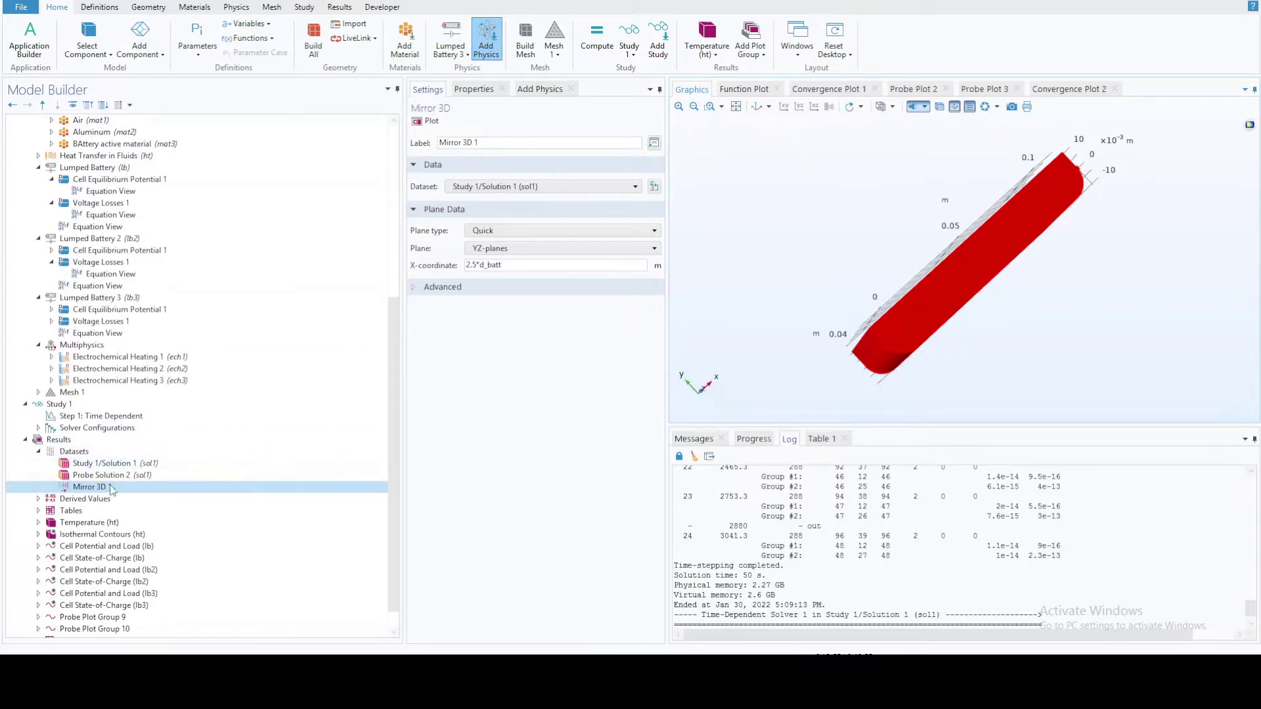
# Duplicate Mirror 3D 1 as Mirror 3D 2, base it on Mirror 3D 1, and mirror across zx-planes
pyautogui.rightClick(80, 493)
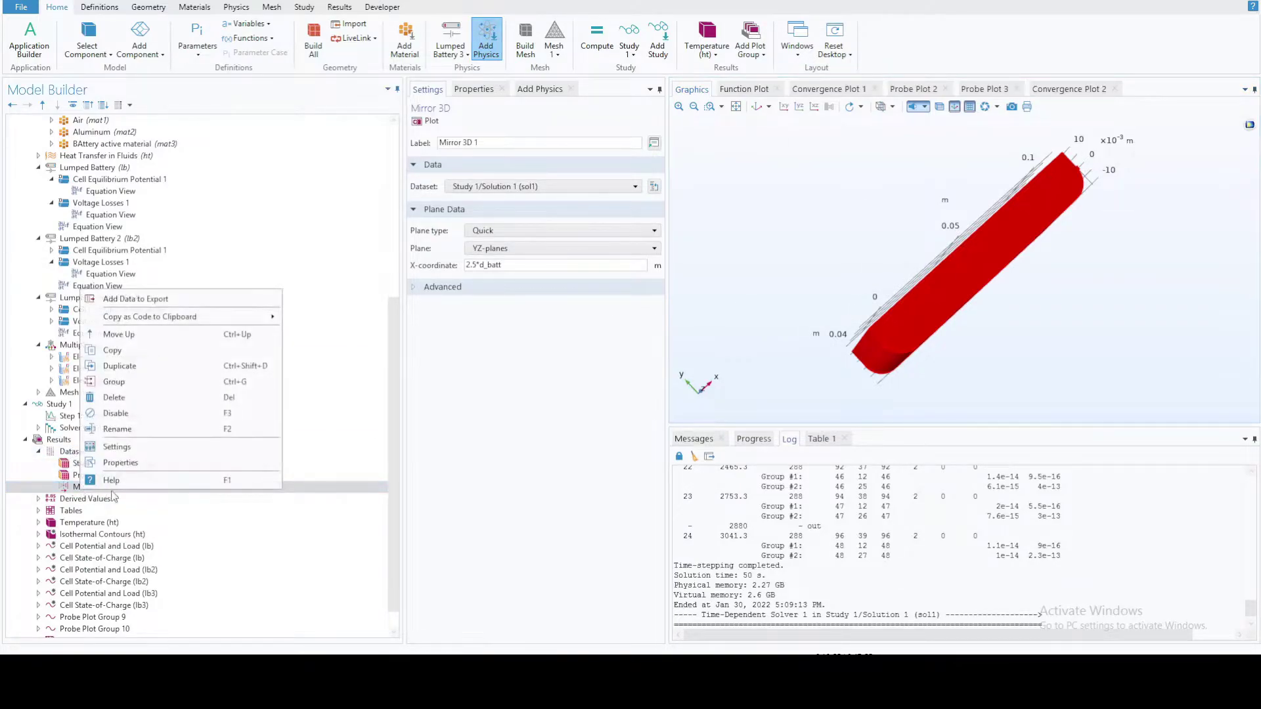
pyautogui.click(155, 359)
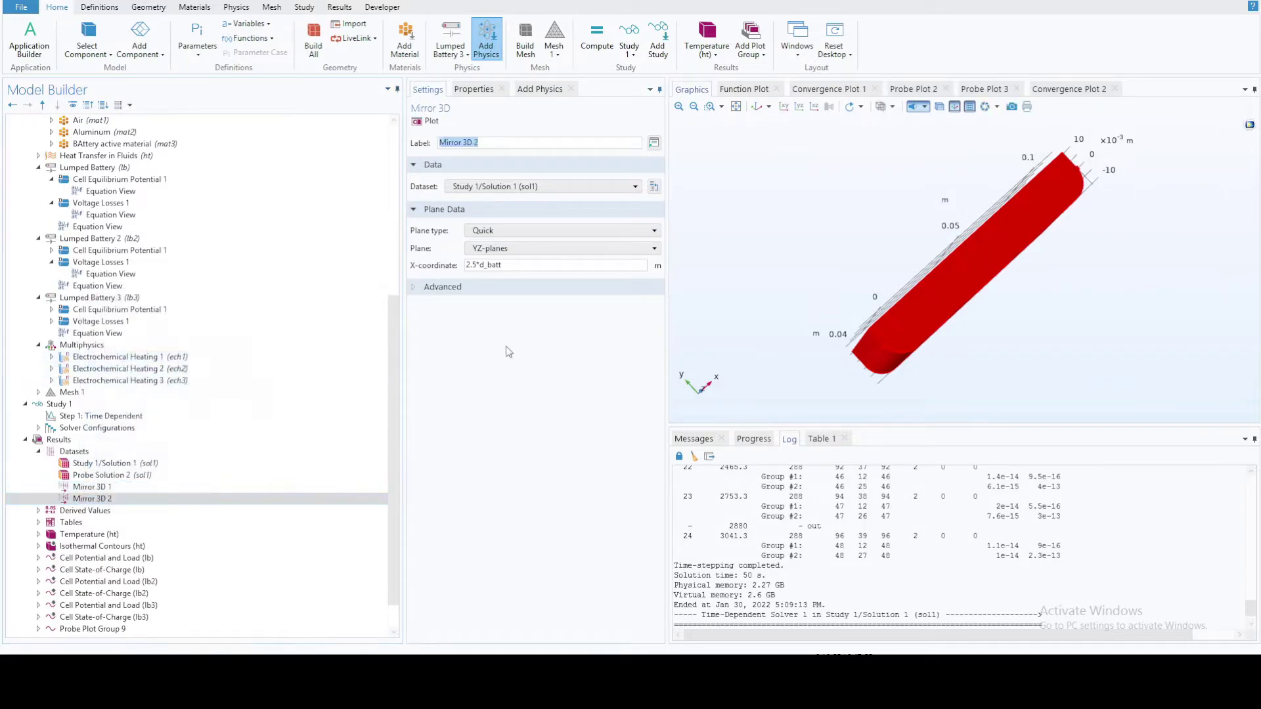
pyautogui.click(504, 189)
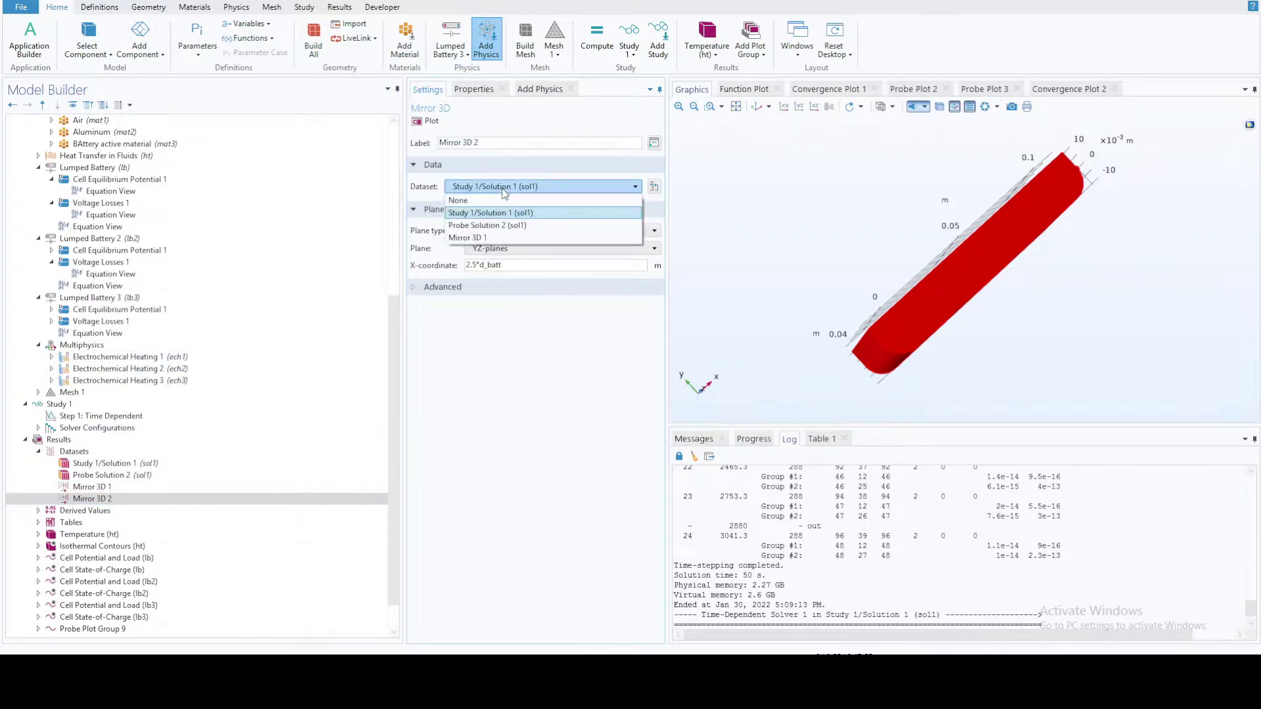
pyautogui.click(484, 238)
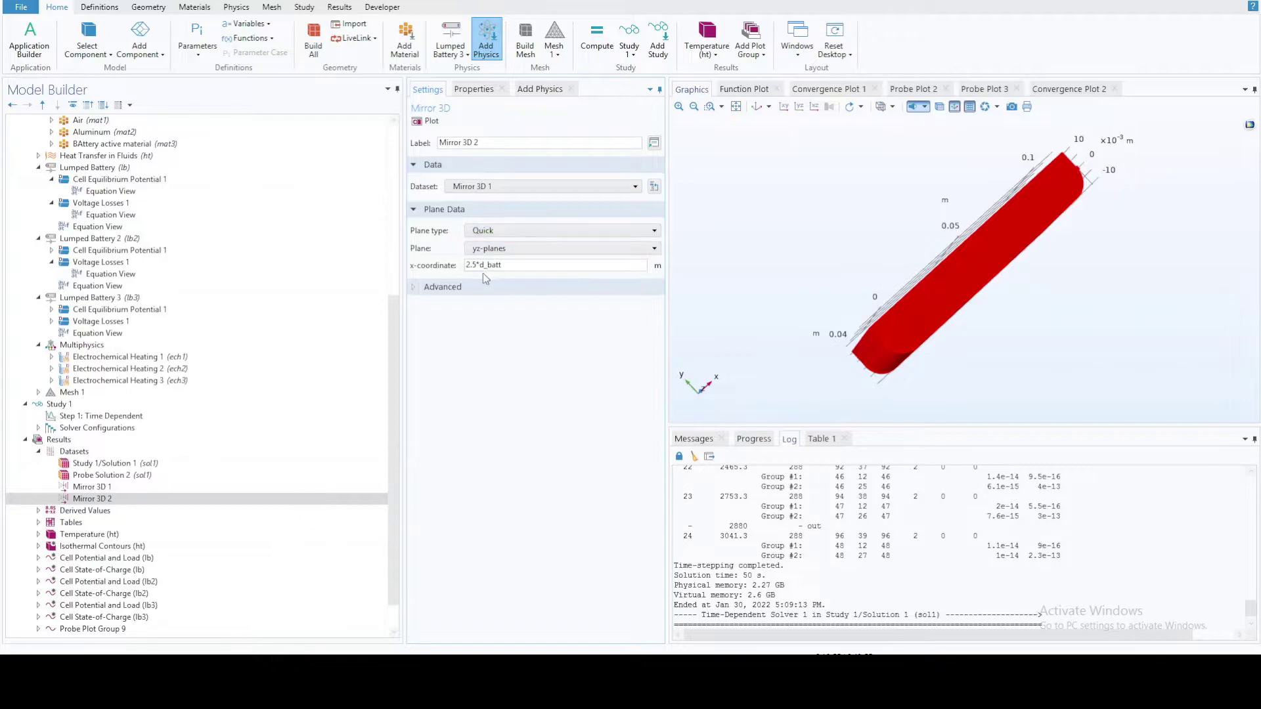
pyautogui.moveTo(725, 404)
pyautogui.mouseDown()
pyautogui.moveTo(728, 371)
pyautogui.moveTo(715, 396)
pyautogui.mouseUp()
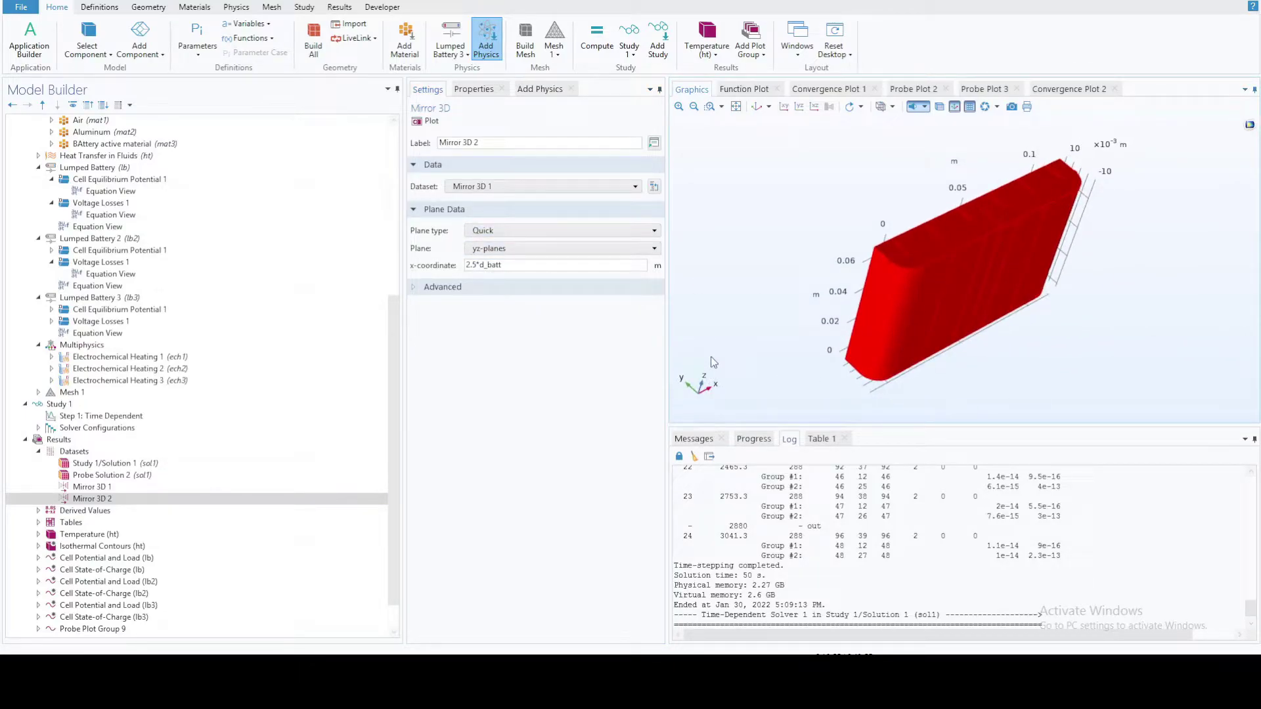
pyautogui.click(498, 250)
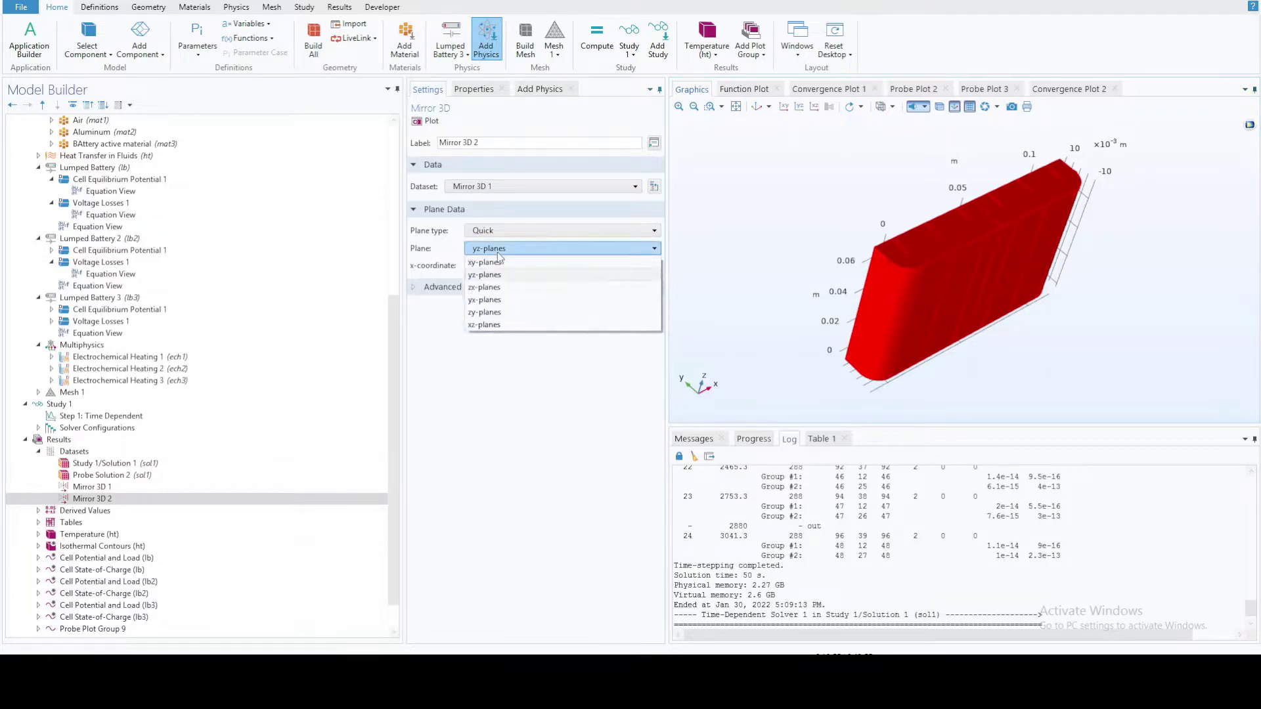
pyautogui.click(485, 287)
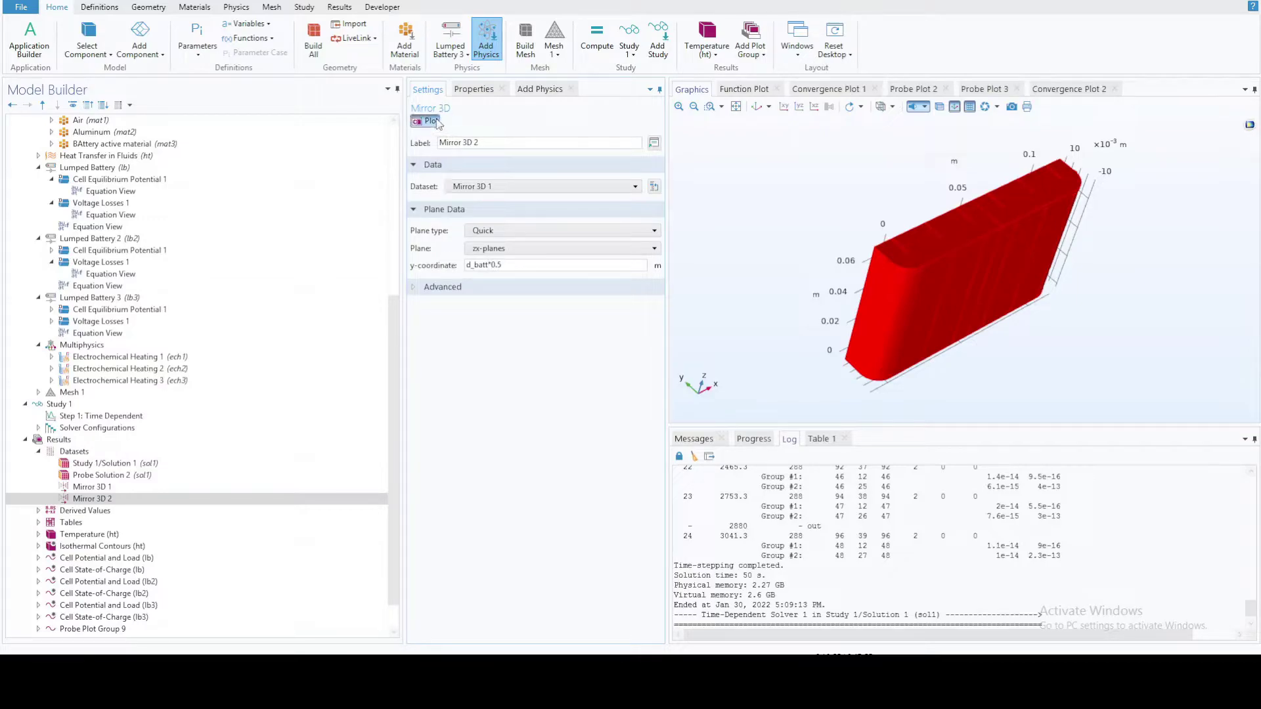
pyautogui.moveTo(775, 170); pyautogui.dragTo(806, 188)
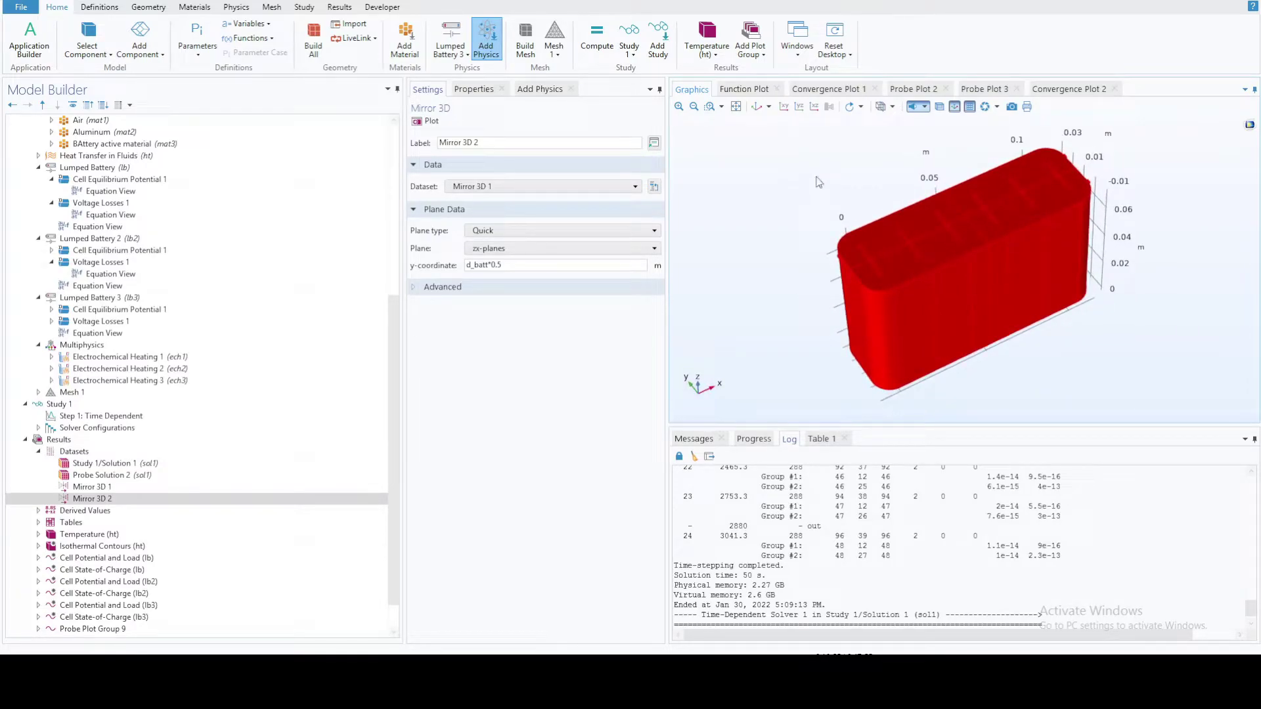
pyautogui.click(144, 463)
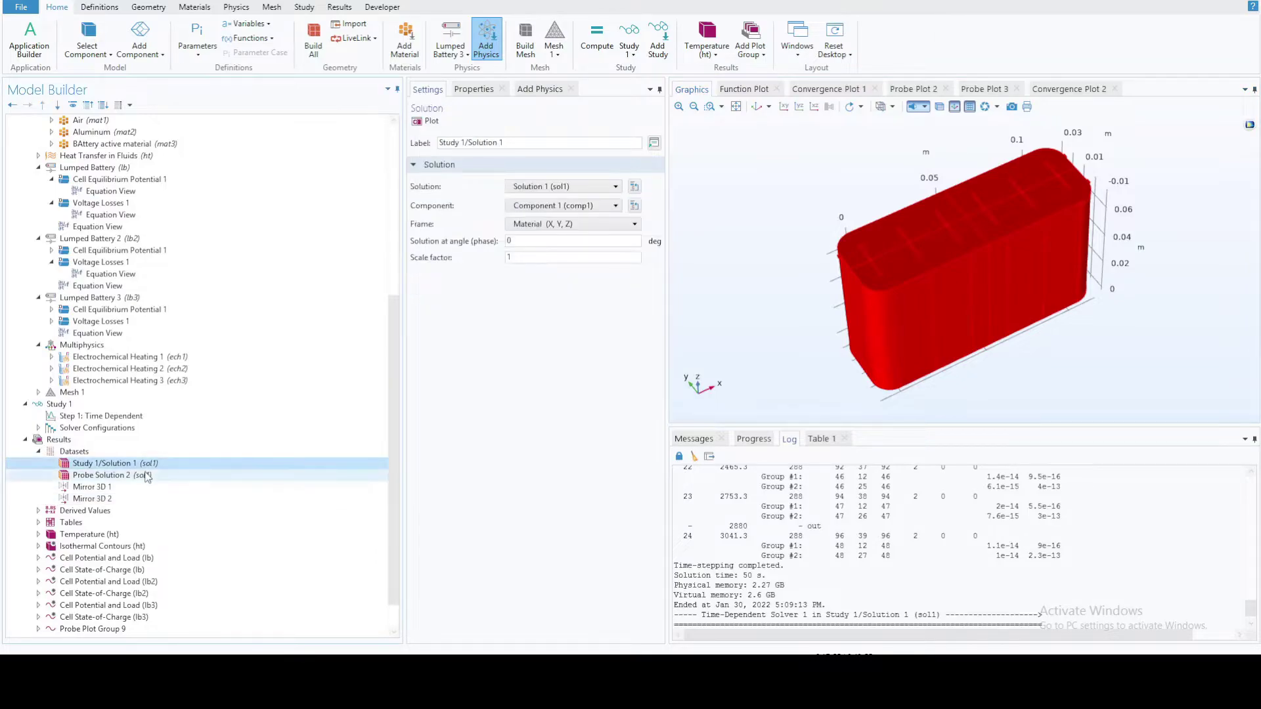
pyautogui.moveTo(788, 373); pyautogui.dragTo(900, 264)
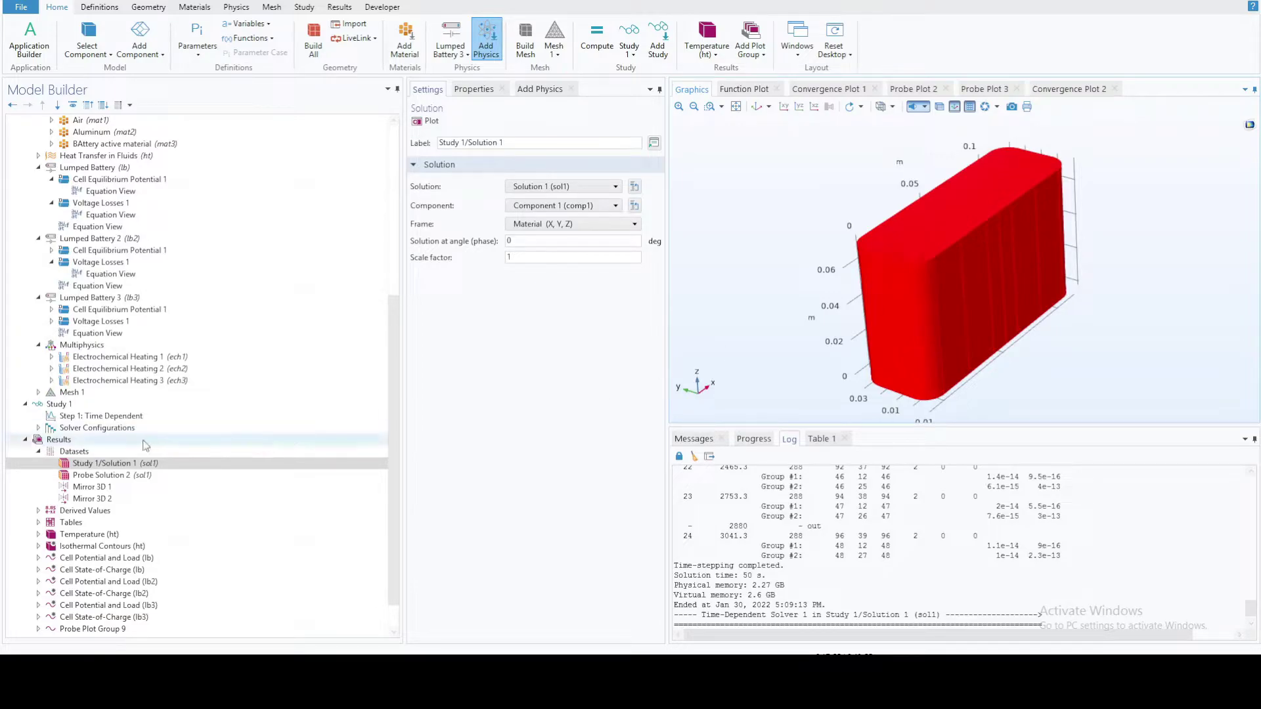
pyautogui.click(574, 207)
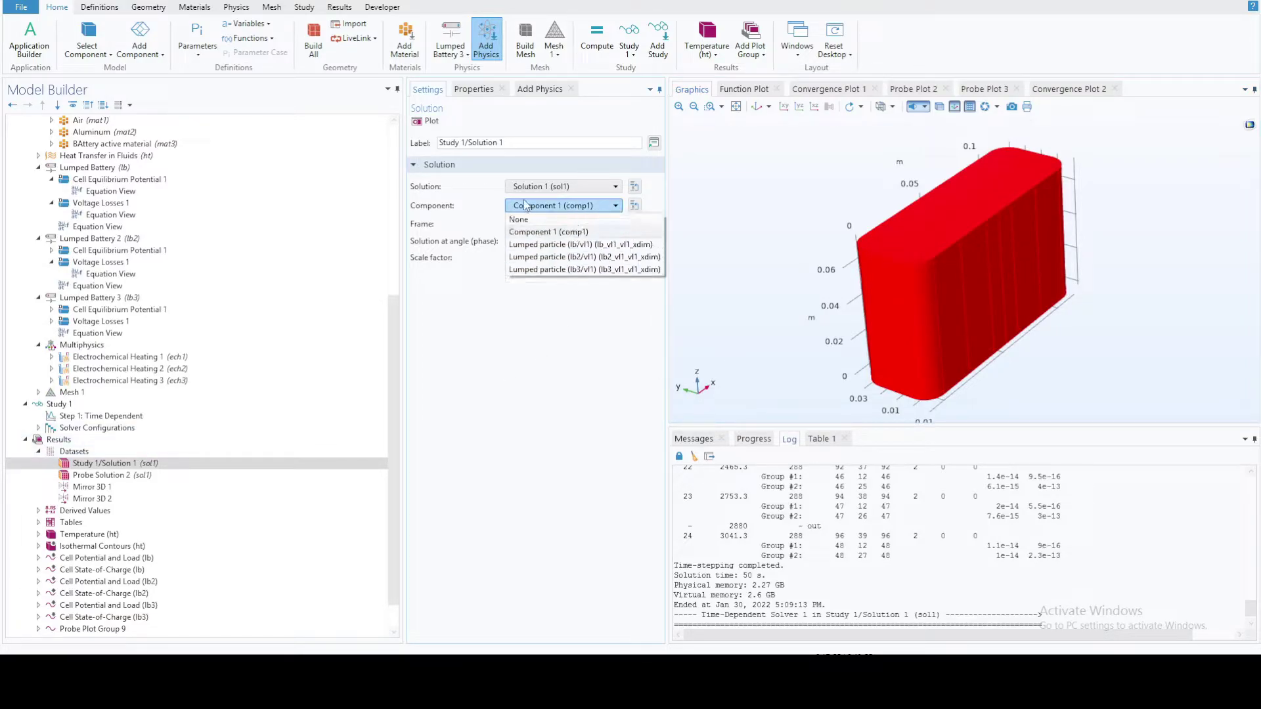
pyautogui.click(525, 205)
pyautogui.click(565, 186)
pyautogui.click(95, 428)
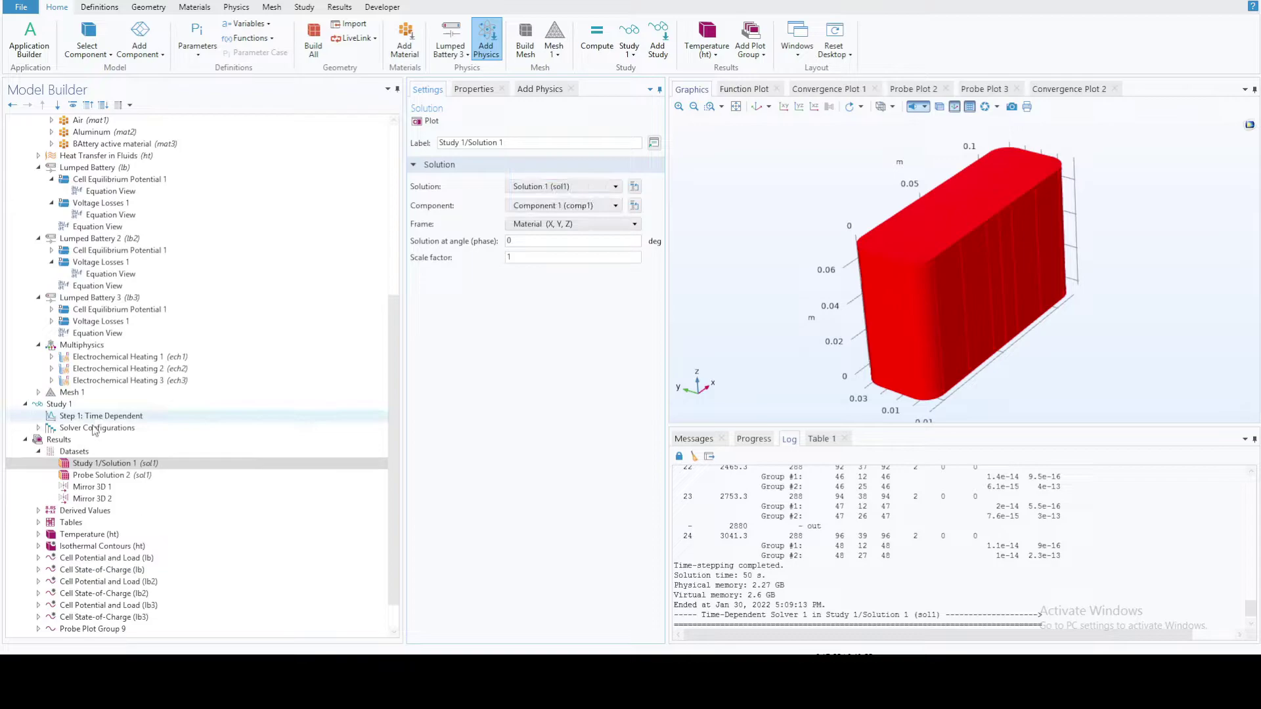
pyautogui.click(92, 486)
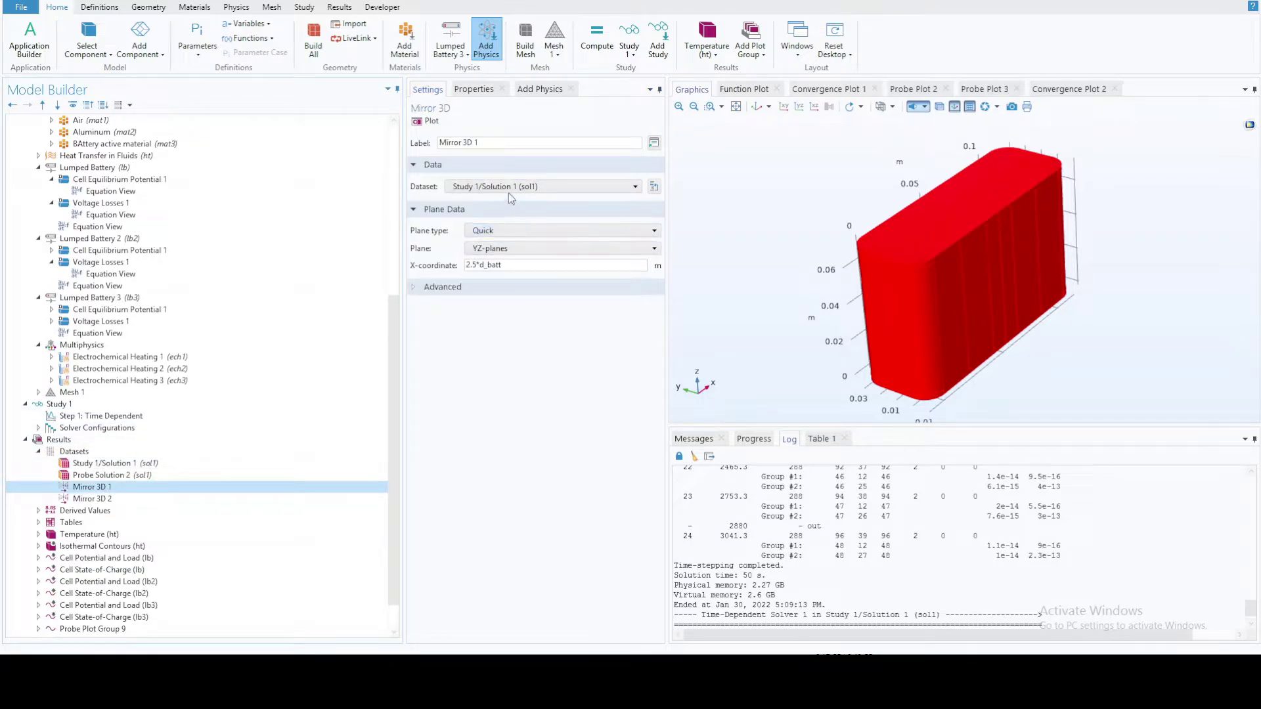
pyautogui.click(511, 188)
pyautogui.click(224, 487)
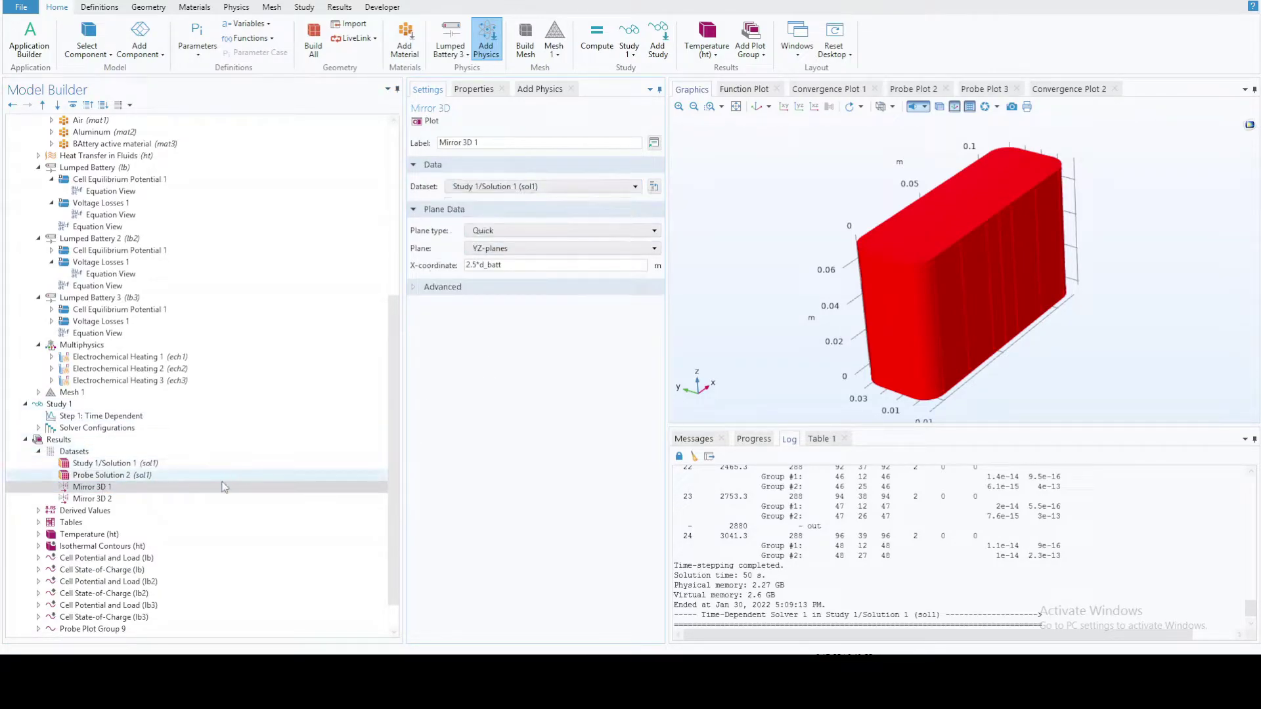
pyautogui.scroll(-1, 142, 512)
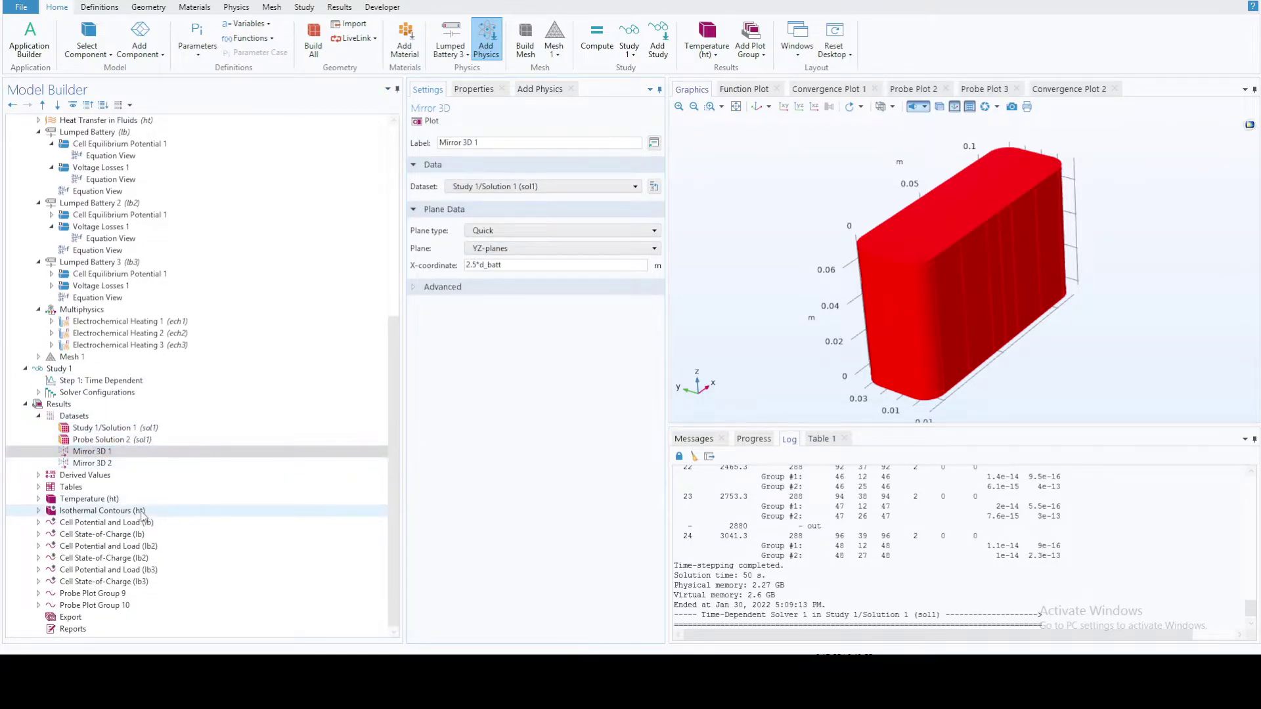
pyautogui.click(37, 511)
pyautogui.click(86, 515)
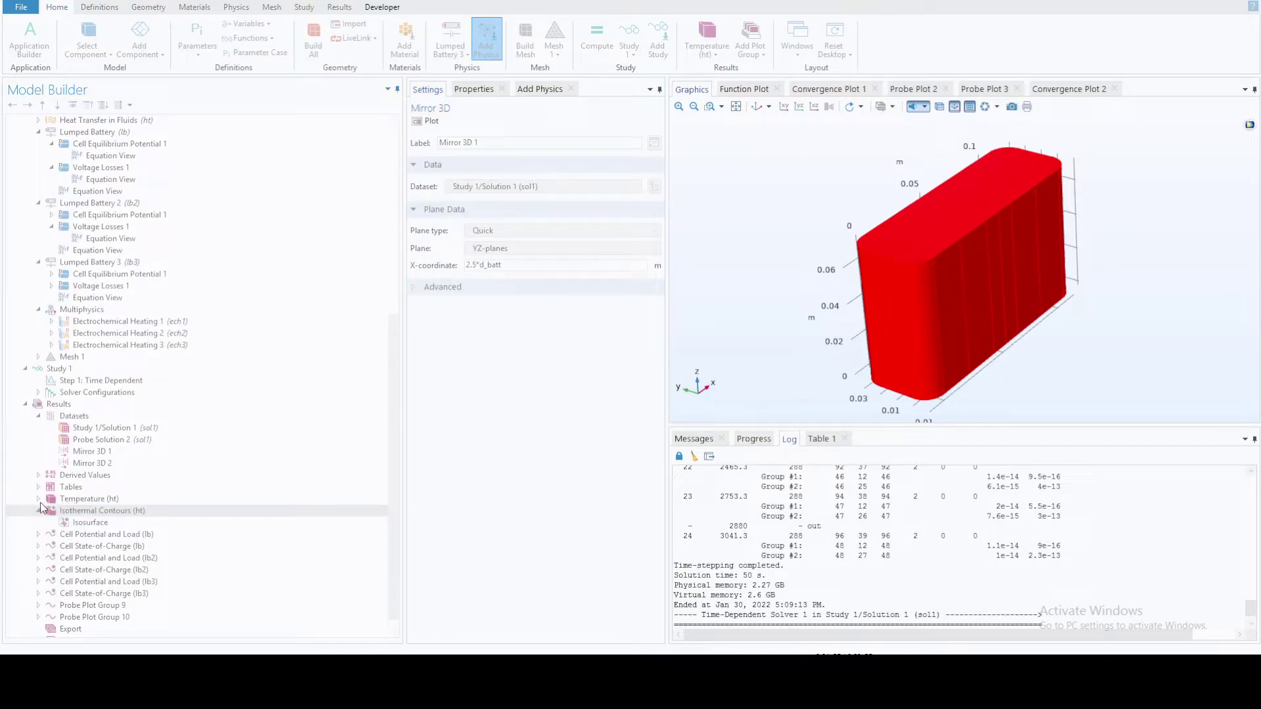
# Set the Temperature (ht) plot's dataset to Mirror 3D 2 and replot the full pack
pyautogui.click(56, 500)
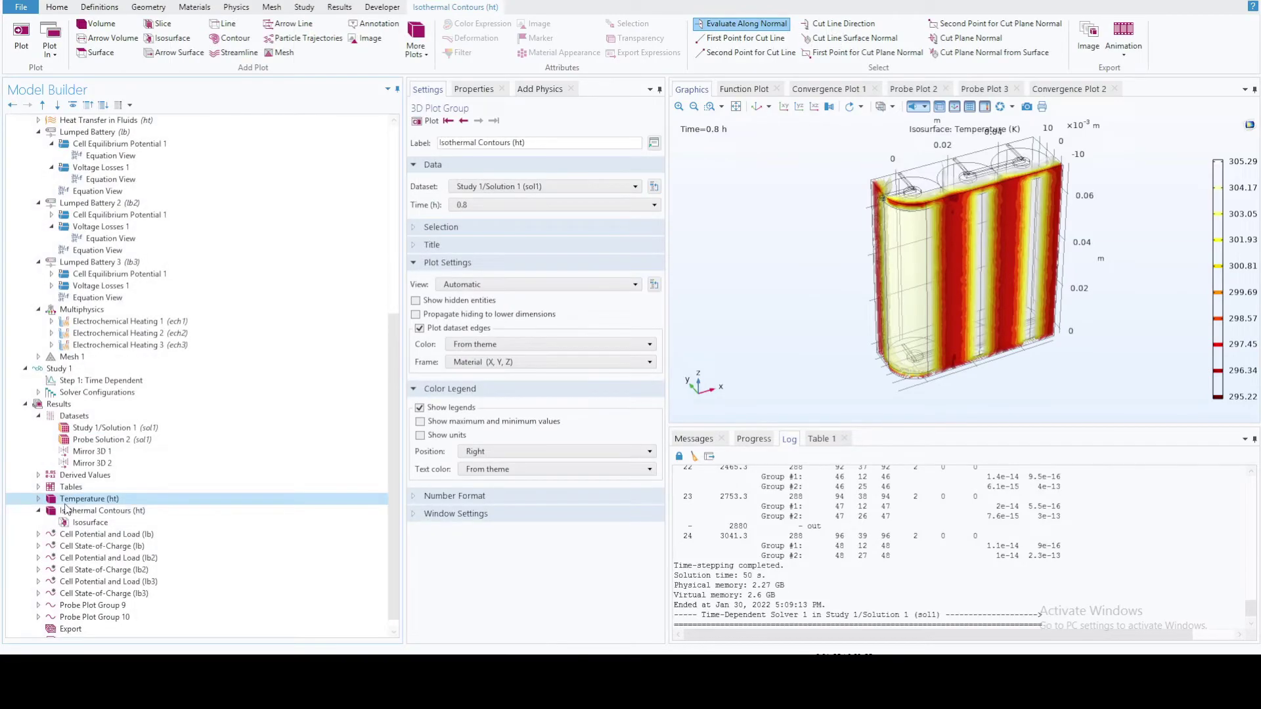
pyautogui.click(514, 189)
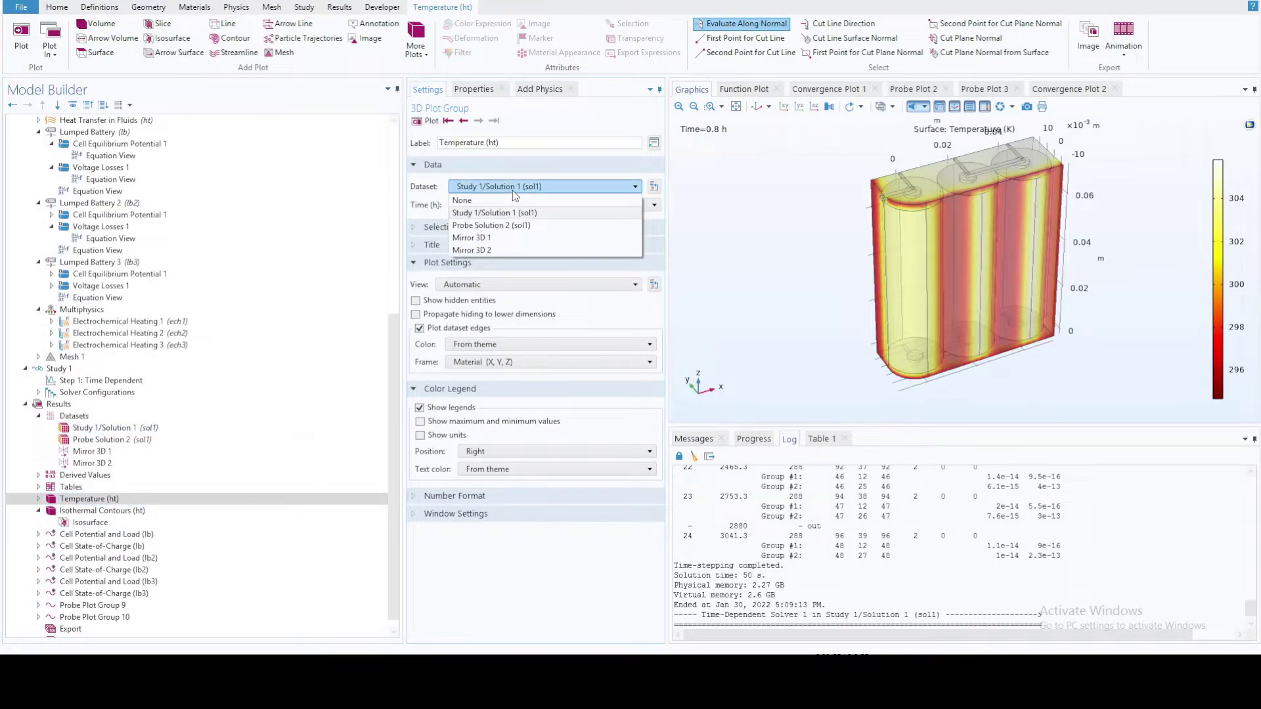
pyautogui.click(494, 251)
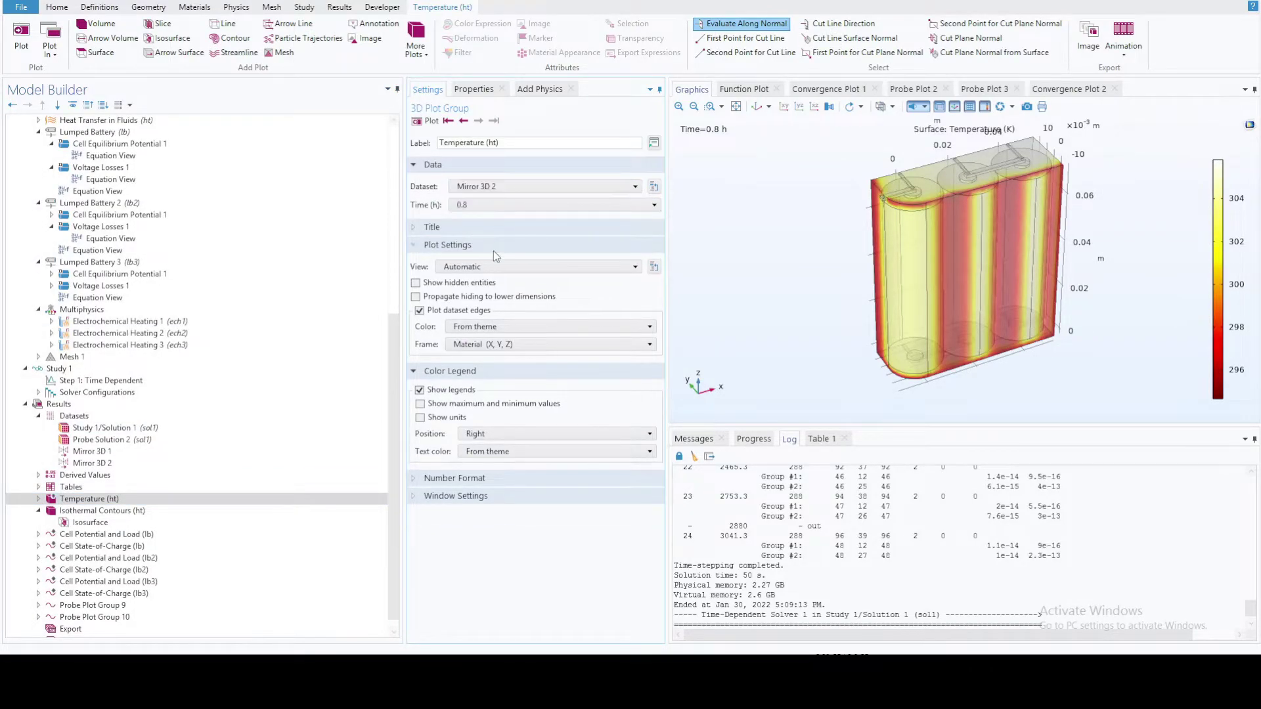
pyautogui.click(428, 121)
pyautogui.moveTo(854, 203)
pyautogui.mouseDown()
pyautogui.moveTo(860, 231)
pyautogui.moveTo(856, 194)
pyautogui.mouseUp()
pyautogui.scroll(7, 97, 424)
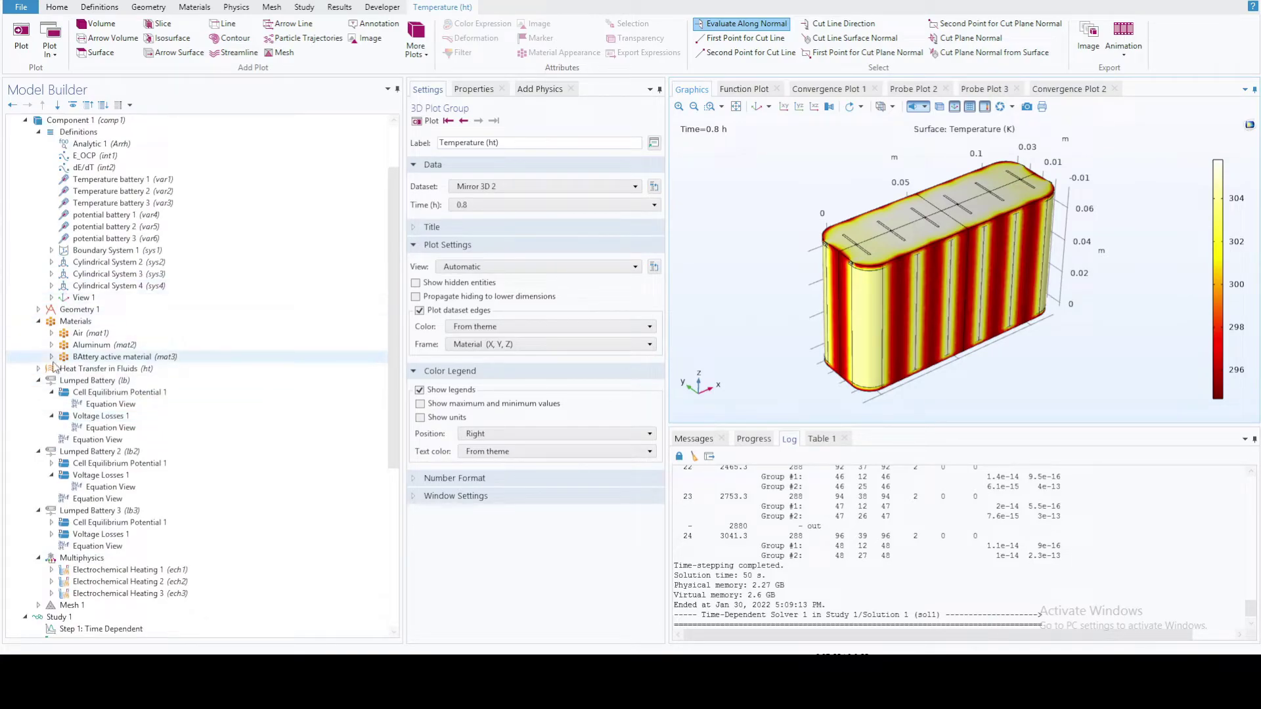
# Expand the Geometry 1 node and browse its feature list
pyautogui.click(38, 309)
pyautogui.scroll(-4, 51, 329)
pyautogui.scroll(-6, 50, 332)
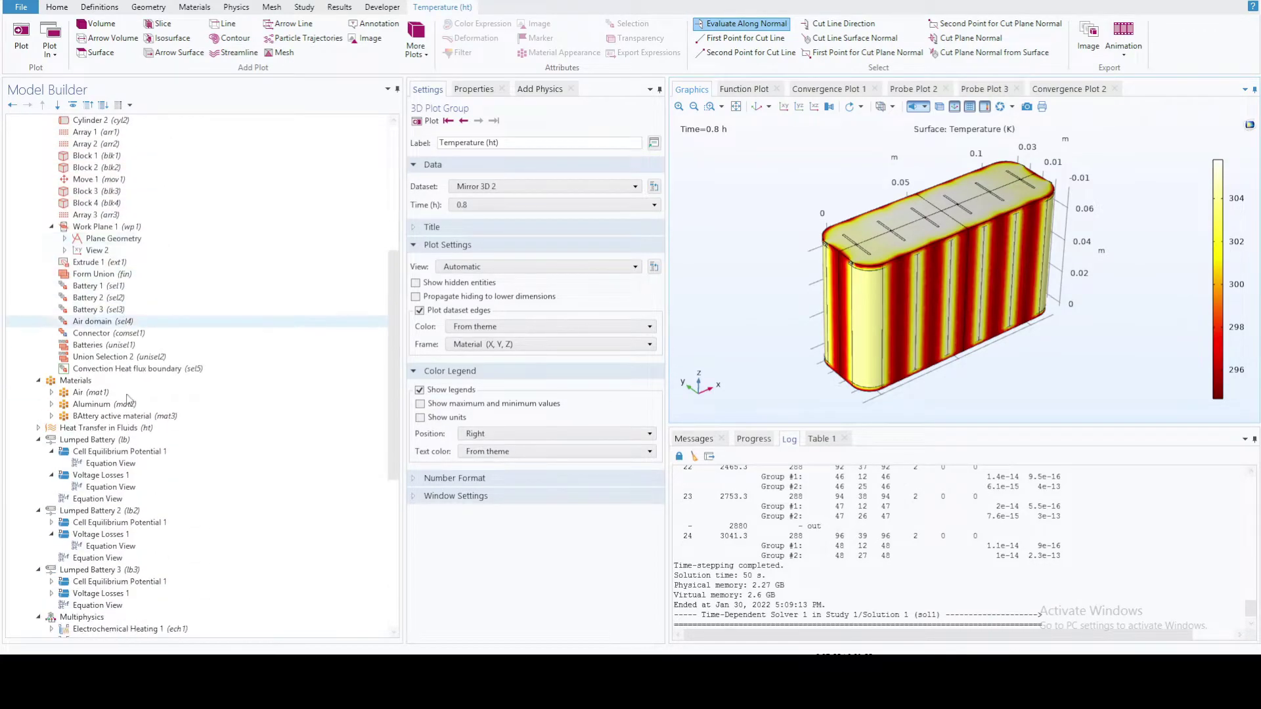
pyautogui.scroll(-4, 113, 220)
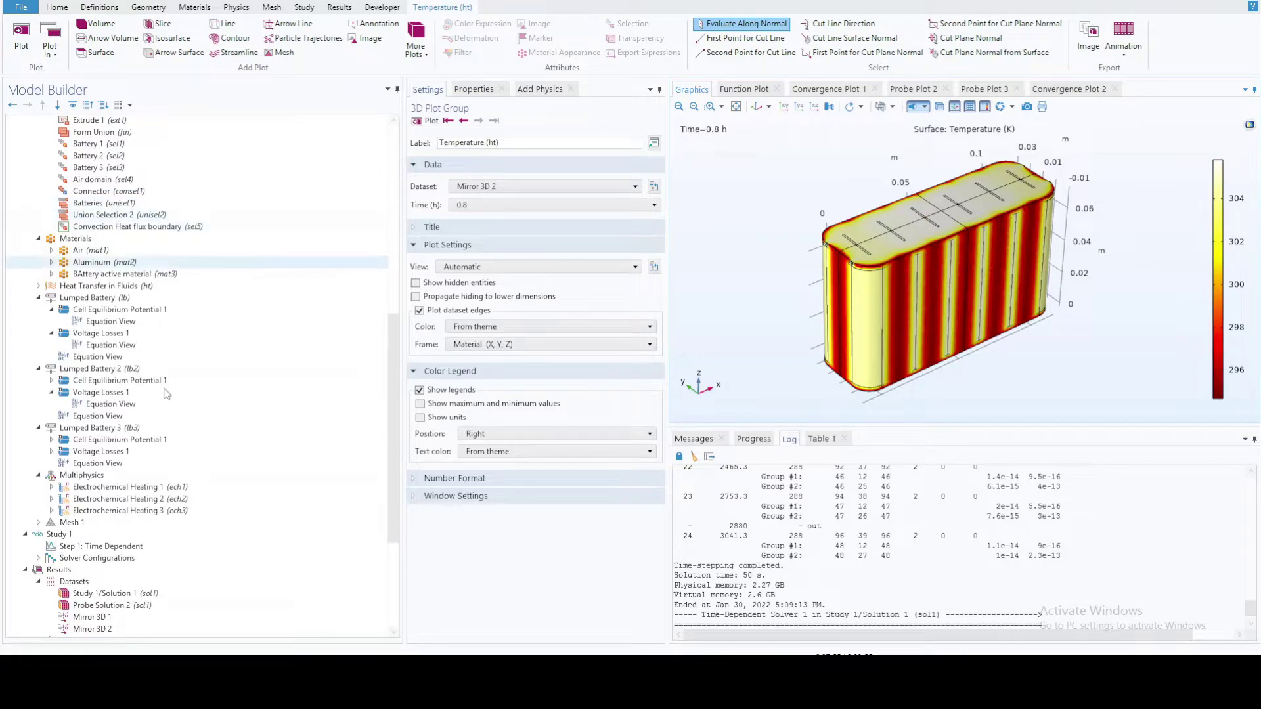
# Keep Component 1 for the Study 1/Solution 1 dataset and expand Derived Values
pyautogui.click(79, 450)
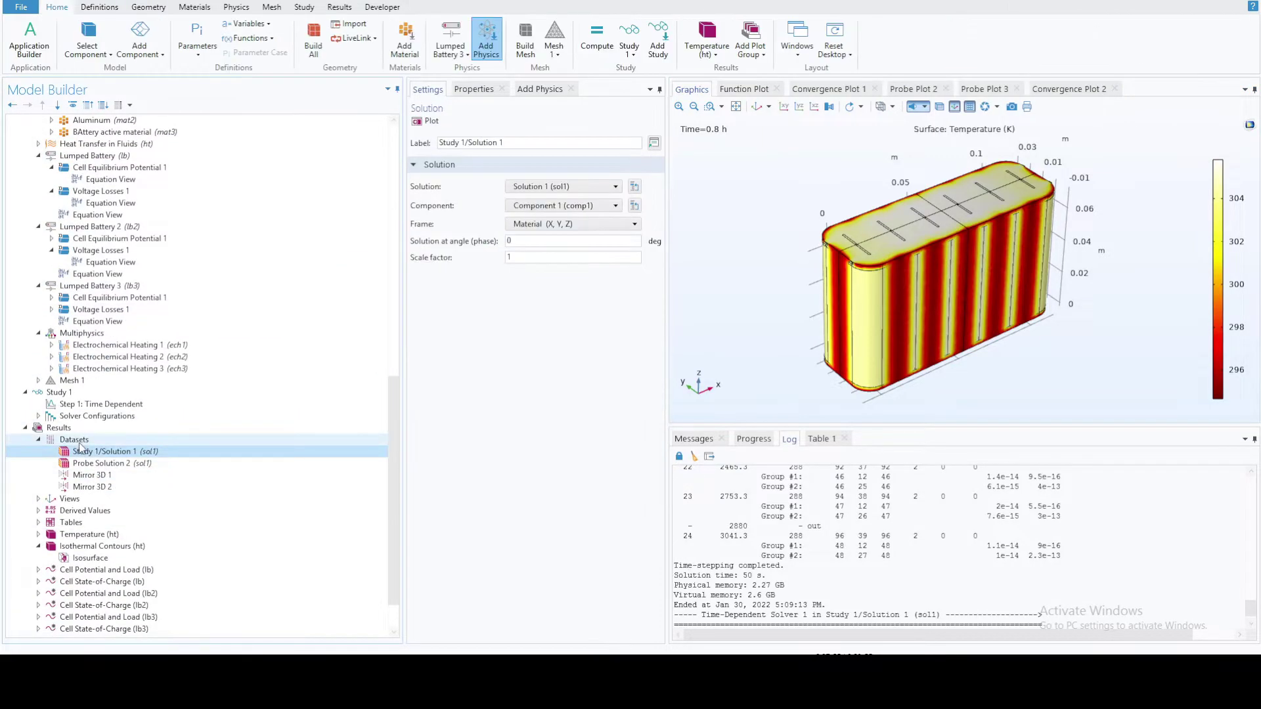
pyautogui.click(547, 207)
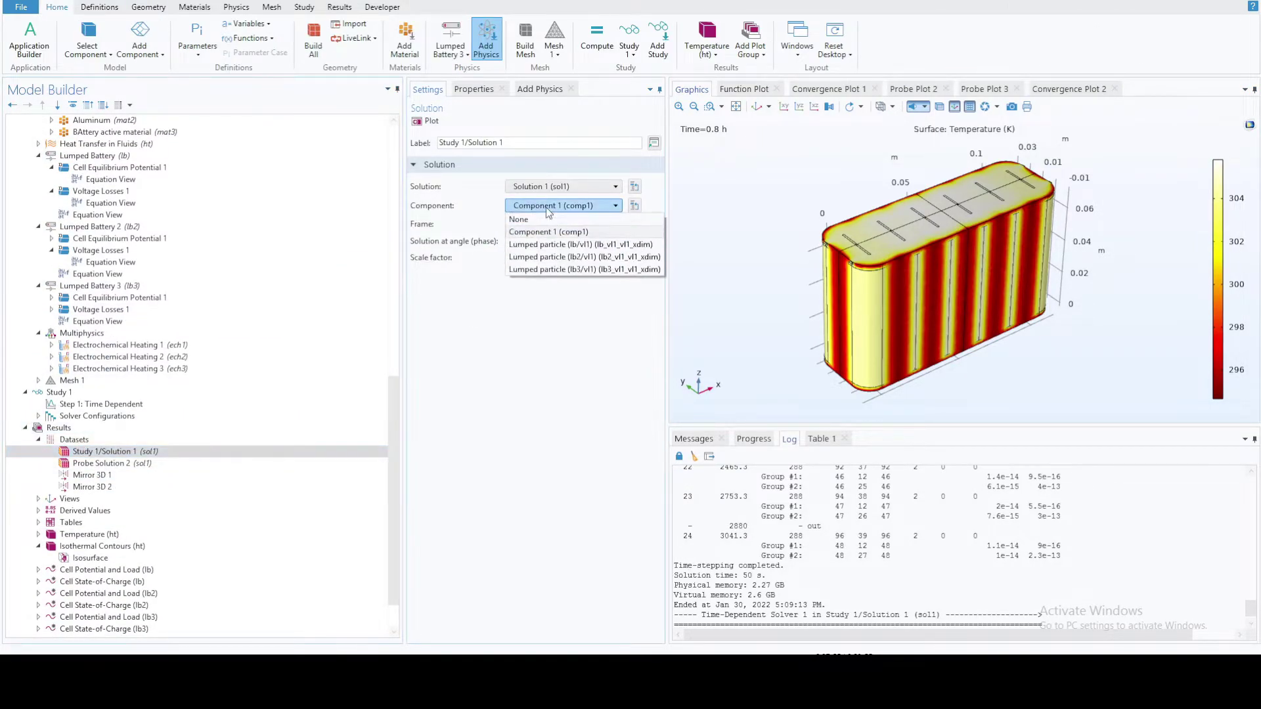
pyautogui.click(548, 192)
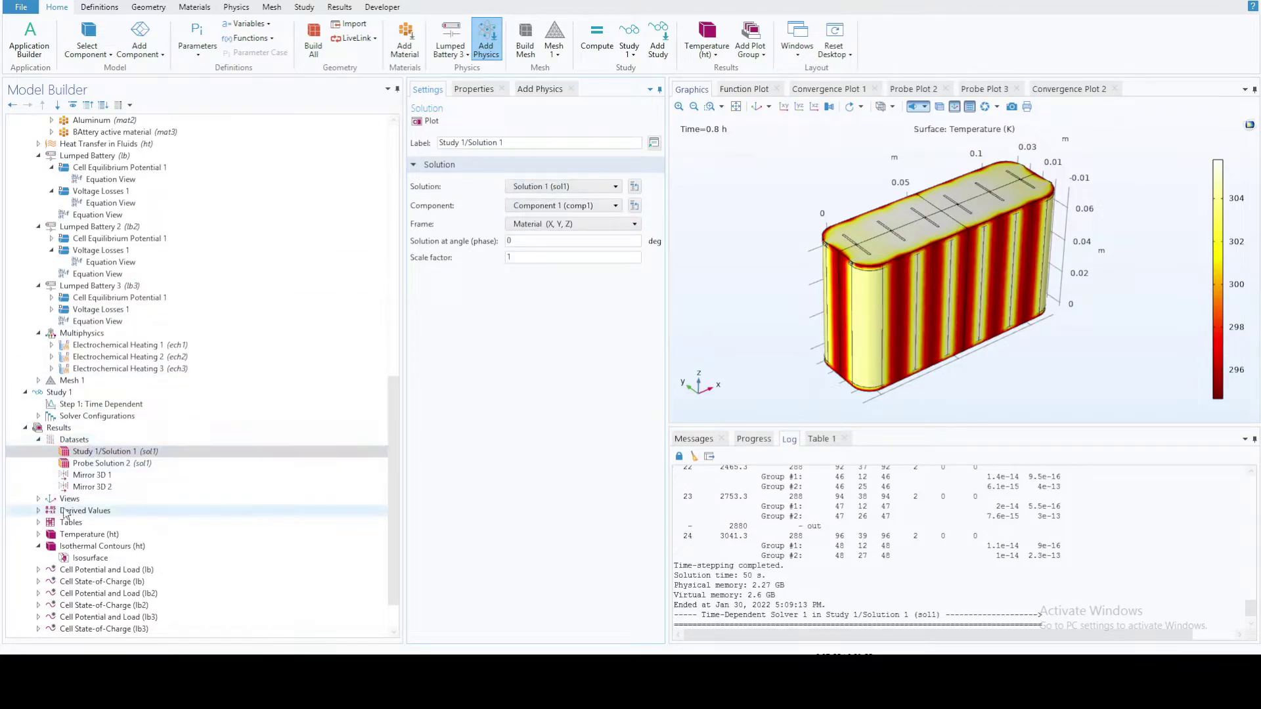
pyautogui.click(52, 511)
pyautogui.click(38, 510)
pyautogui.scroll(-3, 38, 509)
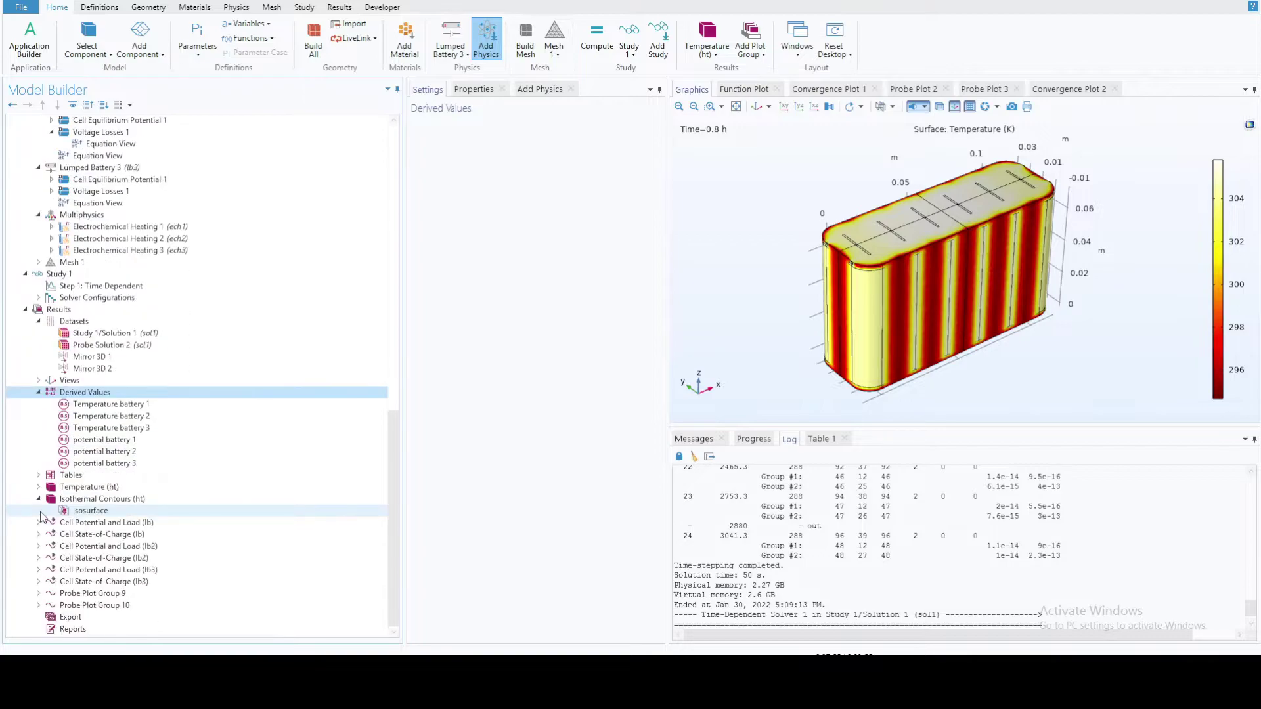
# Plot Temperature (ht) on Probe Solution 2, then switch its dataset to Mirror 3D 1
pyautogui.click(82, 487)
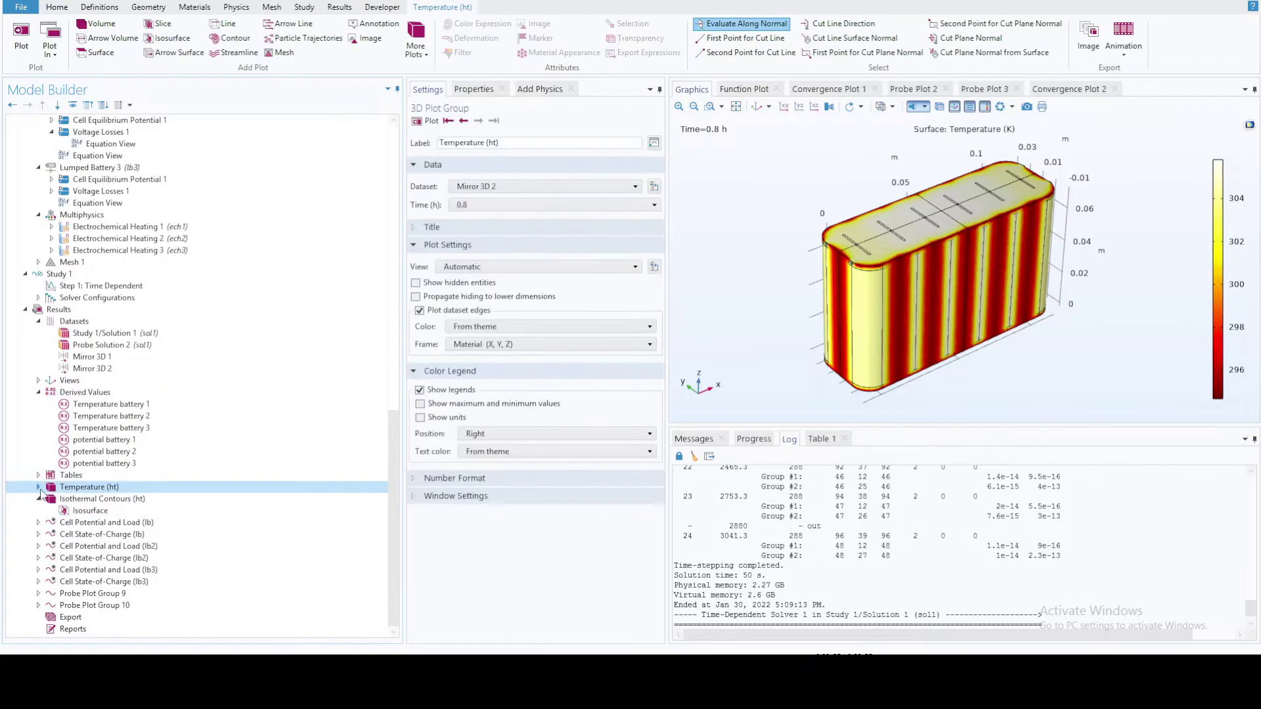
pyautogui.click(499, 187)
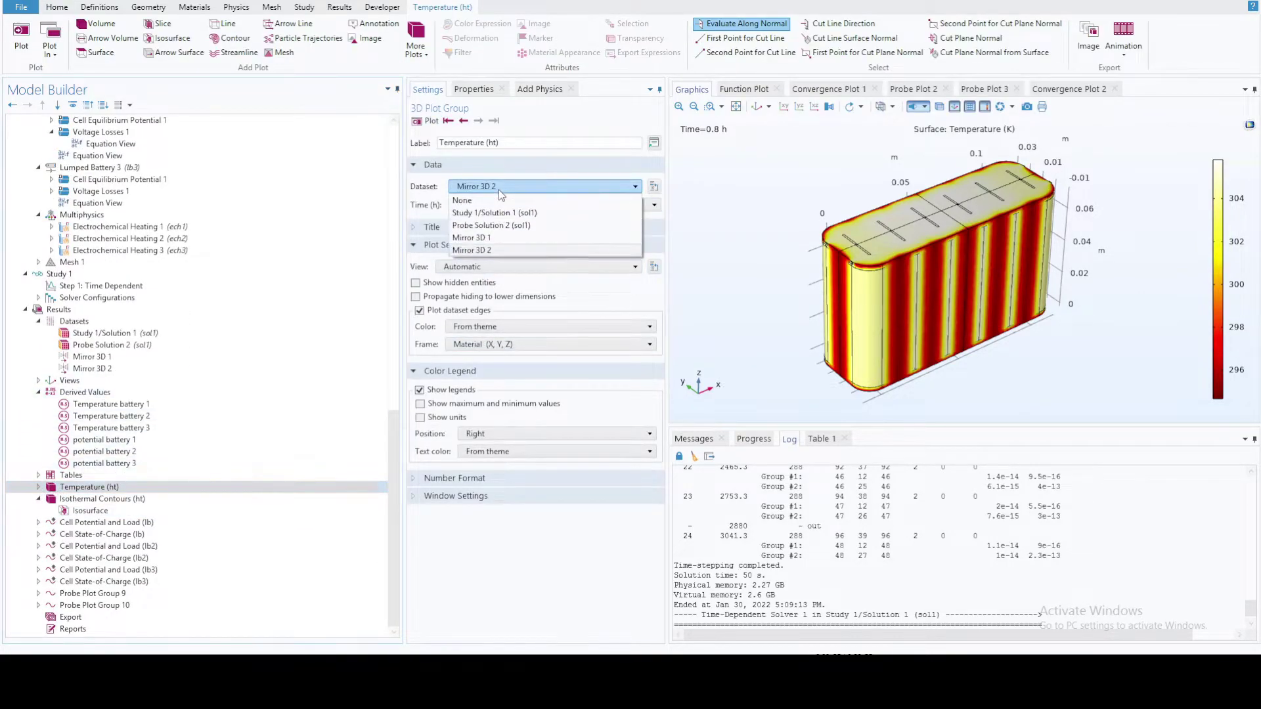
pyautogui.click(491, 226)
pyautogui.click(428, 121)
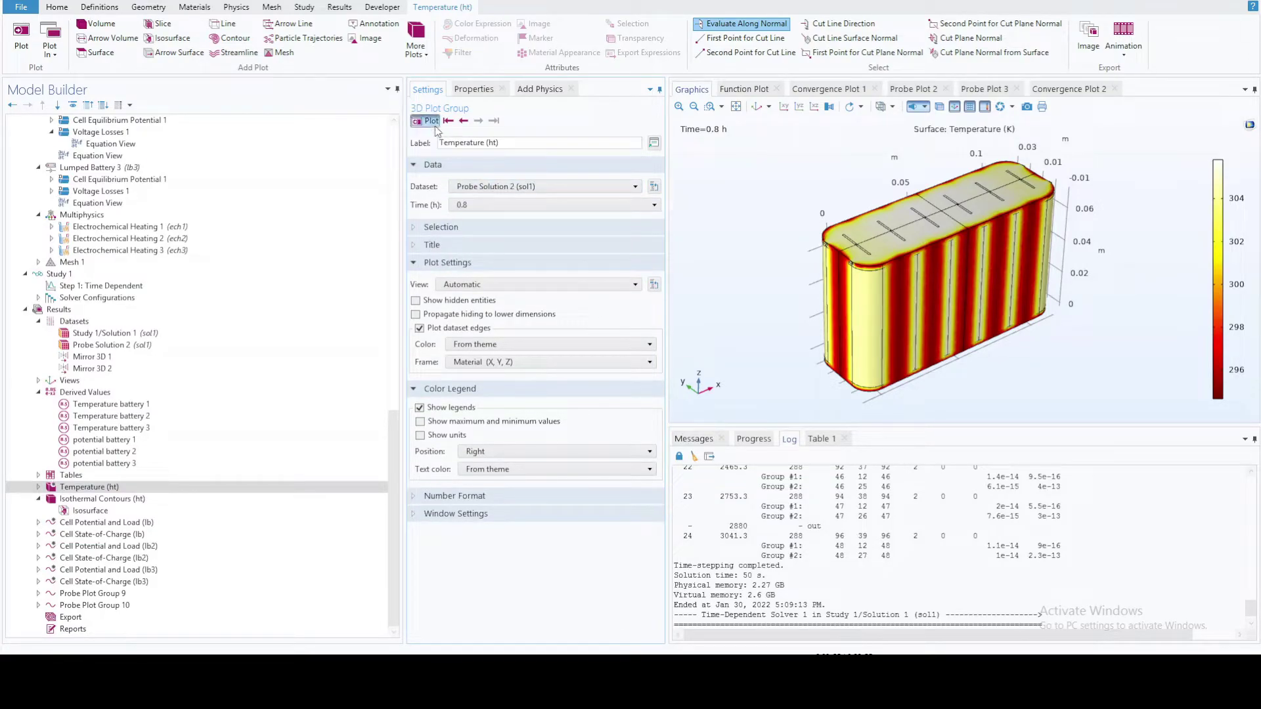
pyautogui.click(545, 187)
pyautogui.click(493, 237)
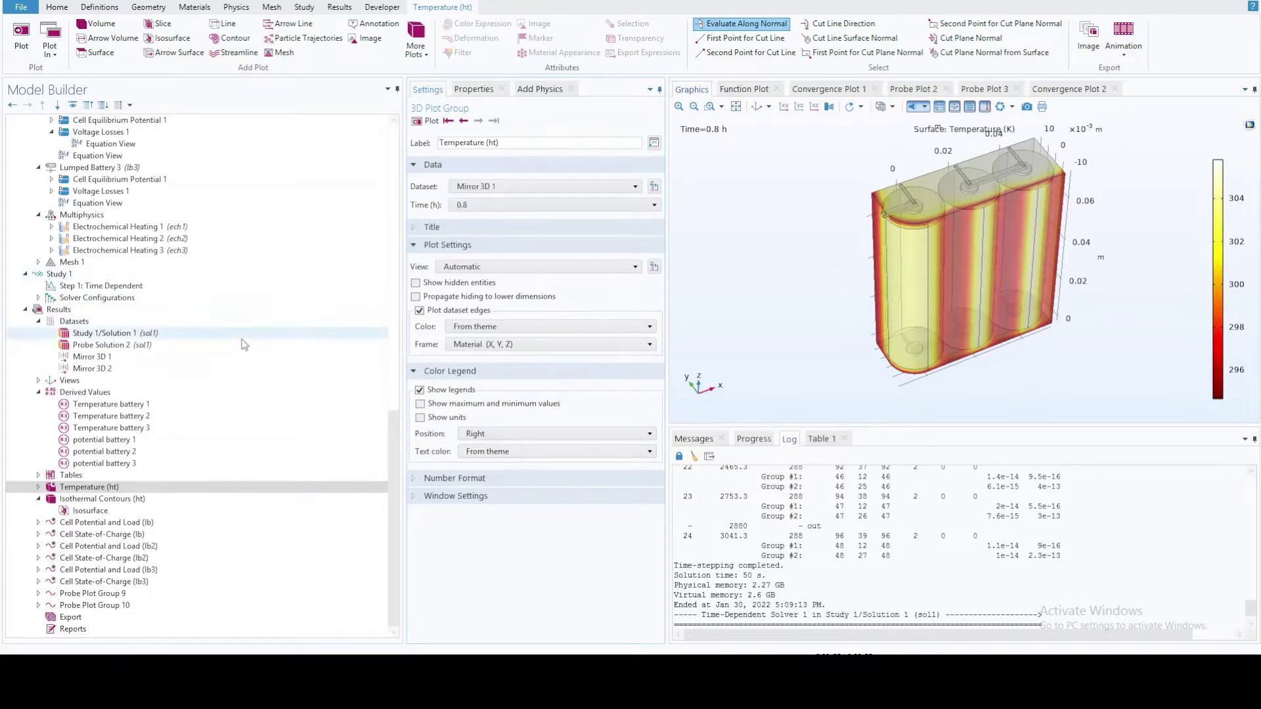
pyautogui.scroll(1, 146, 368)
pyautogui.click(143, 369)
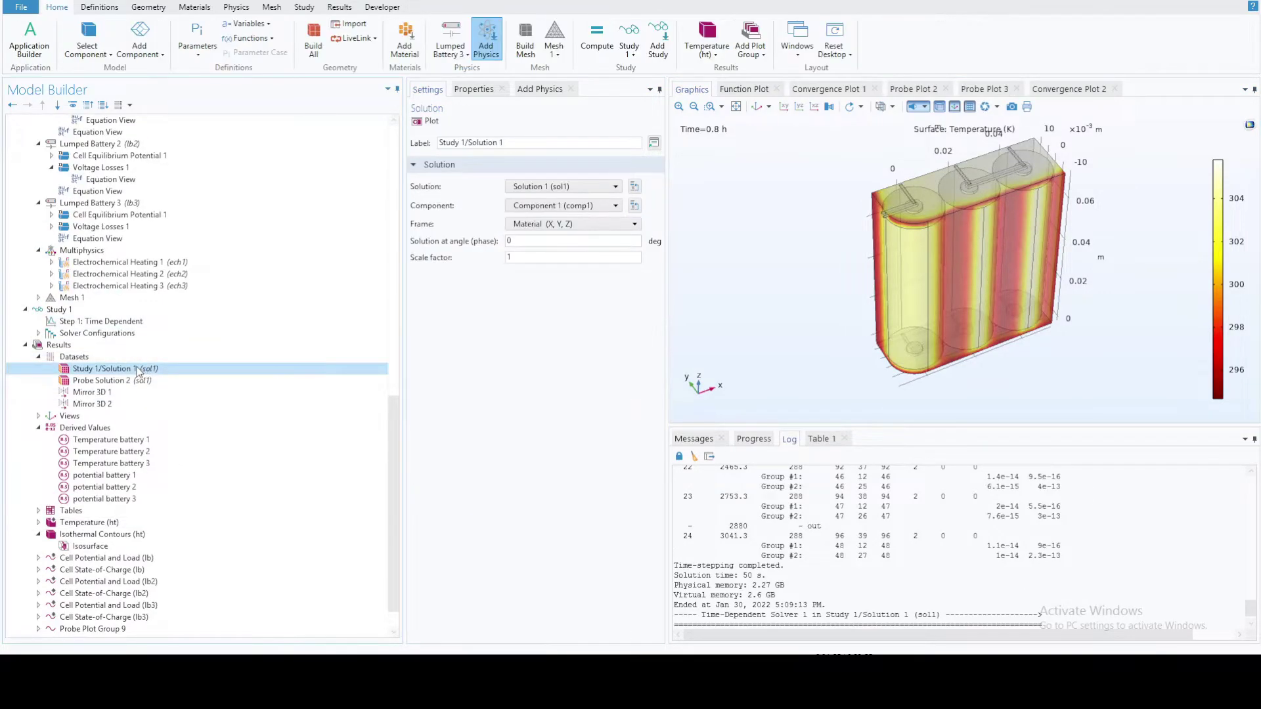
# Add a Selection node to the Study 1/Solution 1 dataset
pyautogui.rightClick(137, 371)
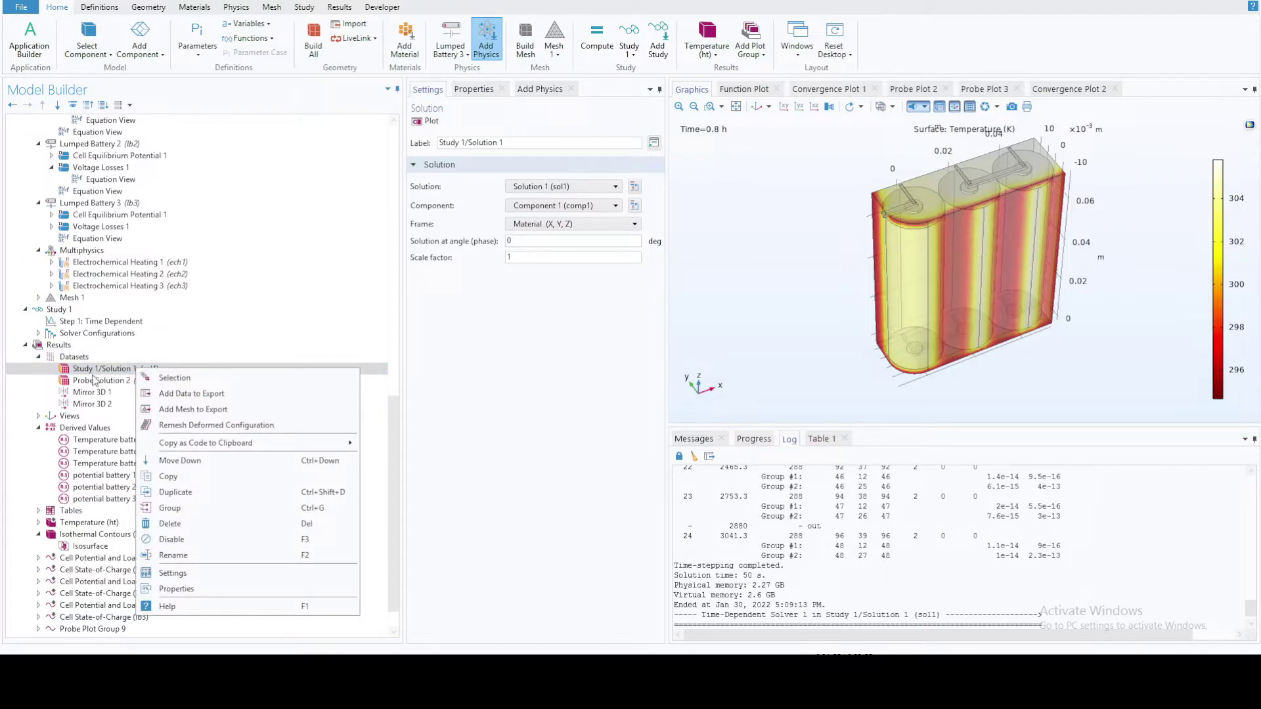
pyautogui.click(172, 378)
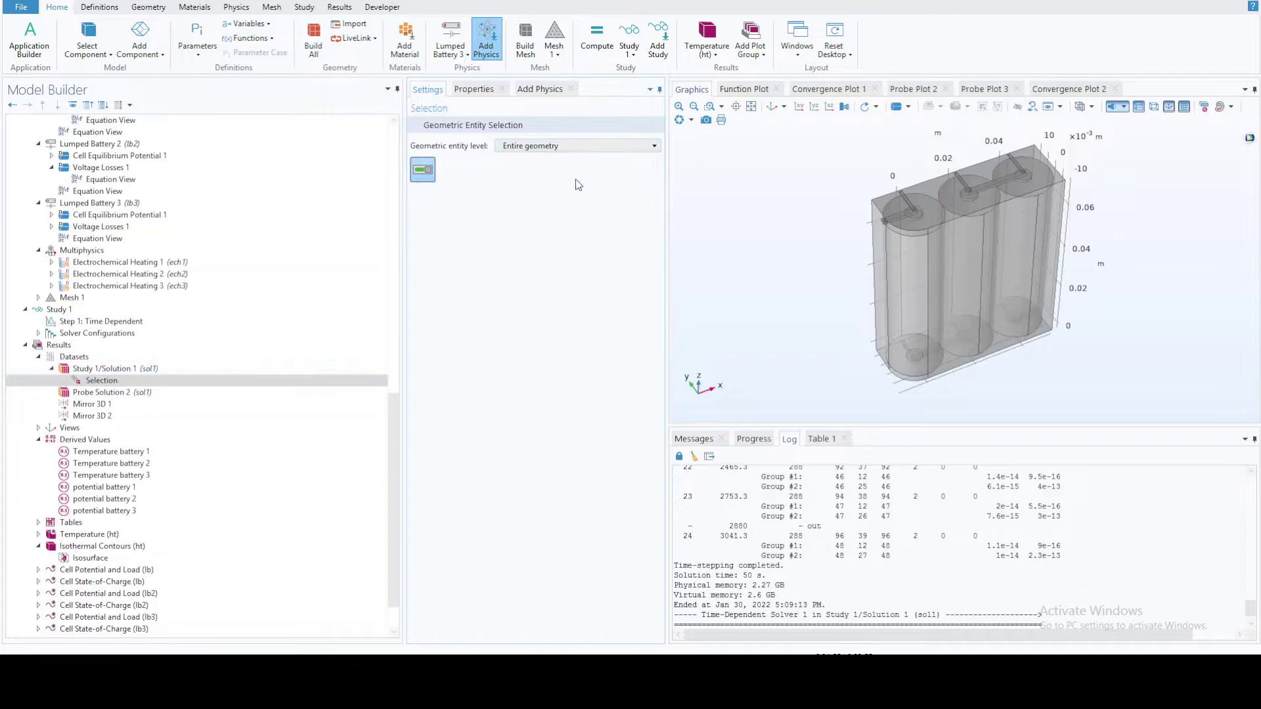
pyautogui.rightClick(113, 370)
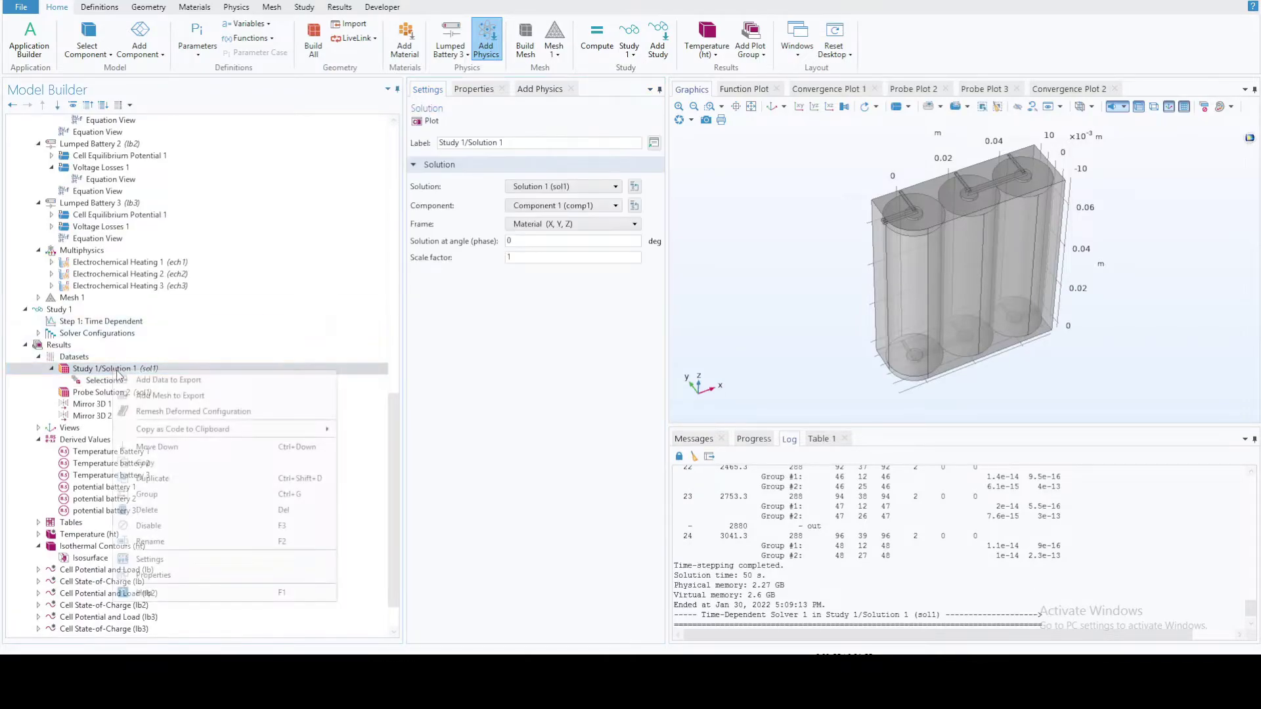
pyautogui.click(97, 377)
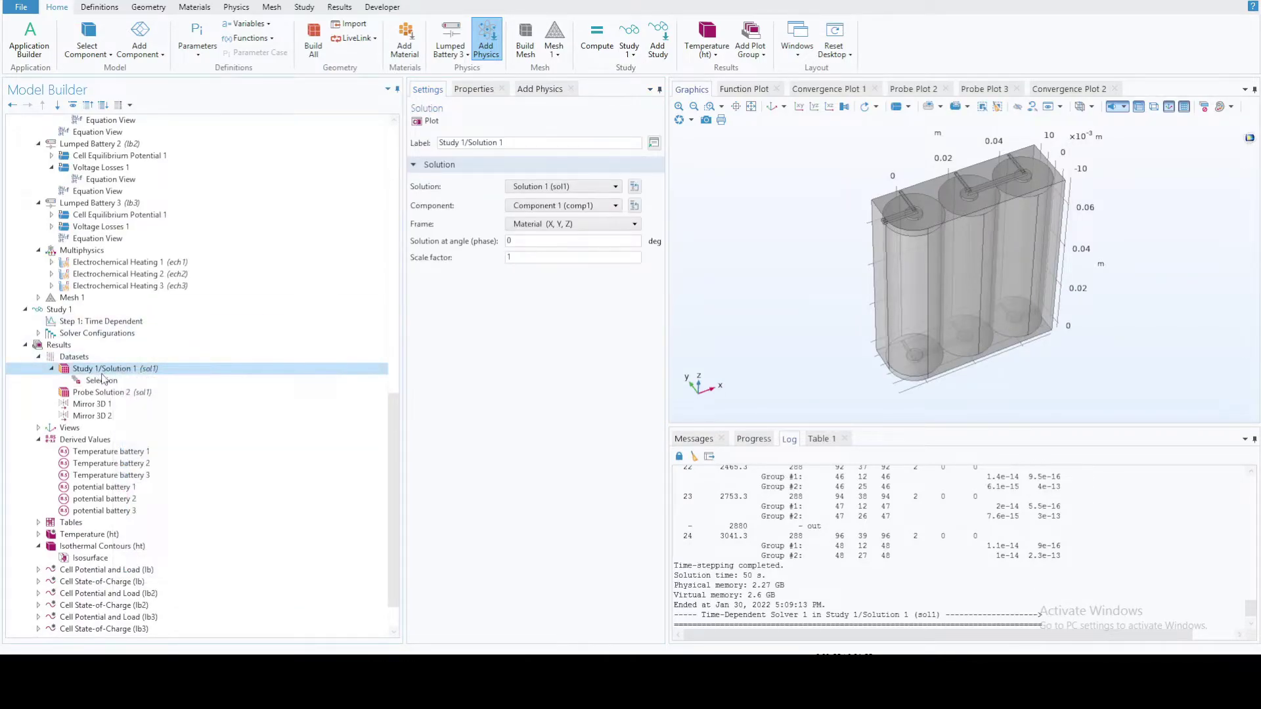
pyautogui.rightClick(100, 372)
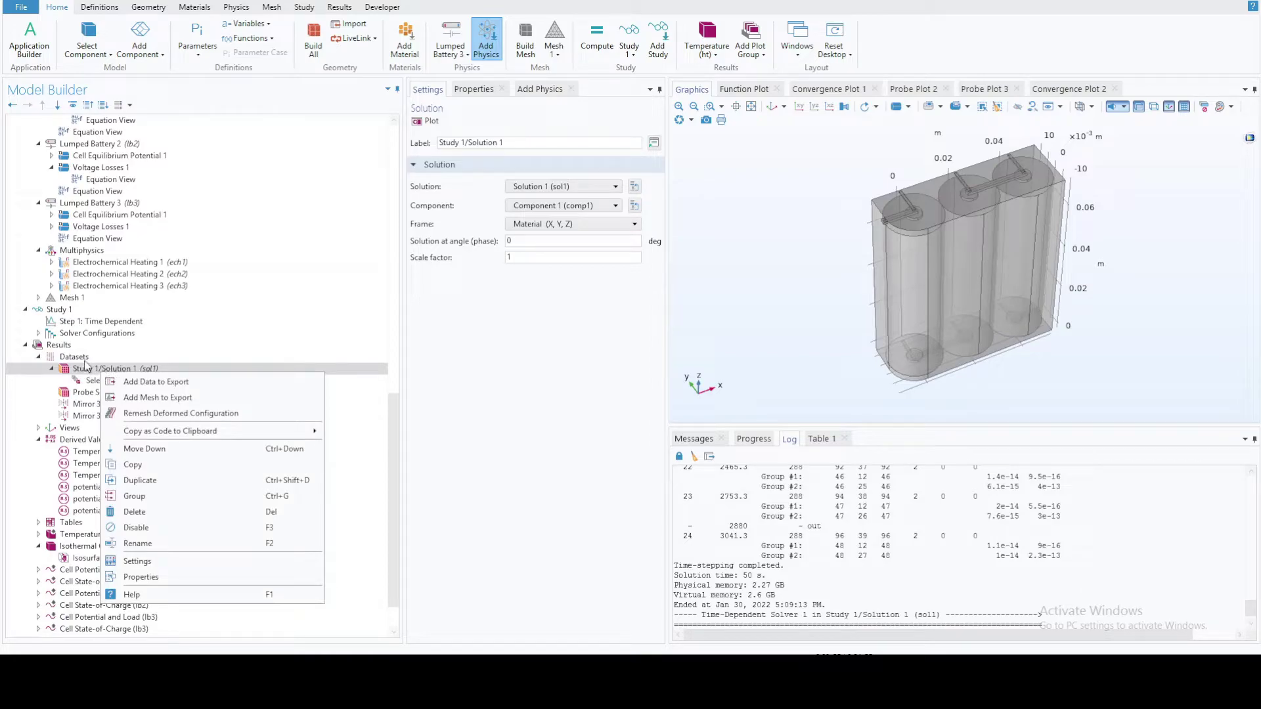
pyautogui.click(84, 365)
pyautogui.rightClick(84, 365)
# Delete the new Selection node from Study 1/Solution 1, confirming with Yes
pyautogui.click(96, 384)
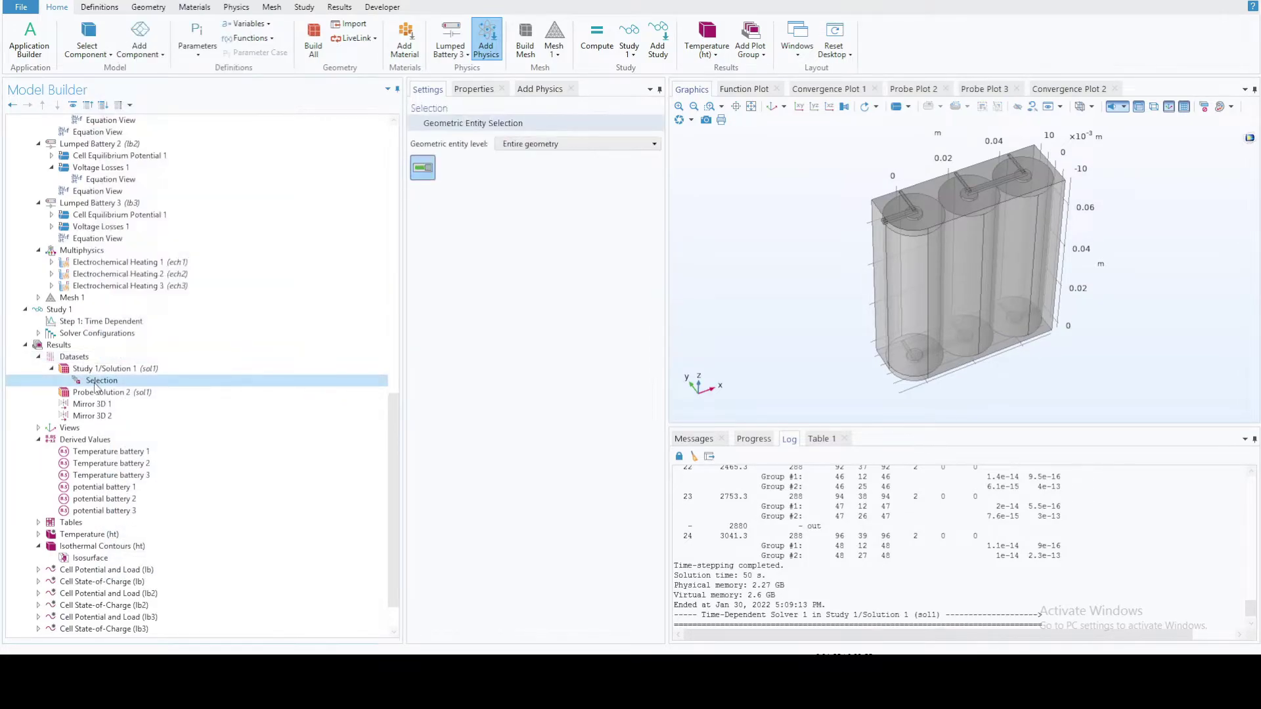
pyautogui.rightClick(99, 385)
pyautogui.click(136, 395)
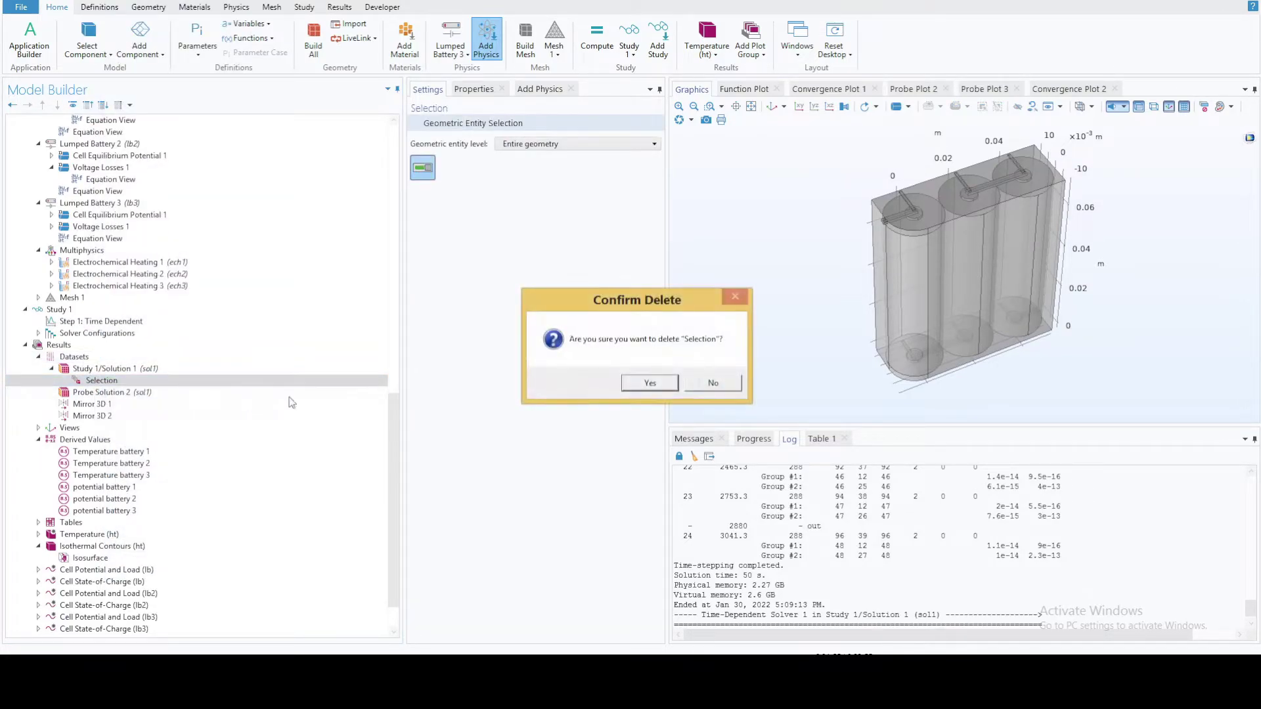
pyautogui.click(650, 384)
pyautogui.rightClick(81, 357)
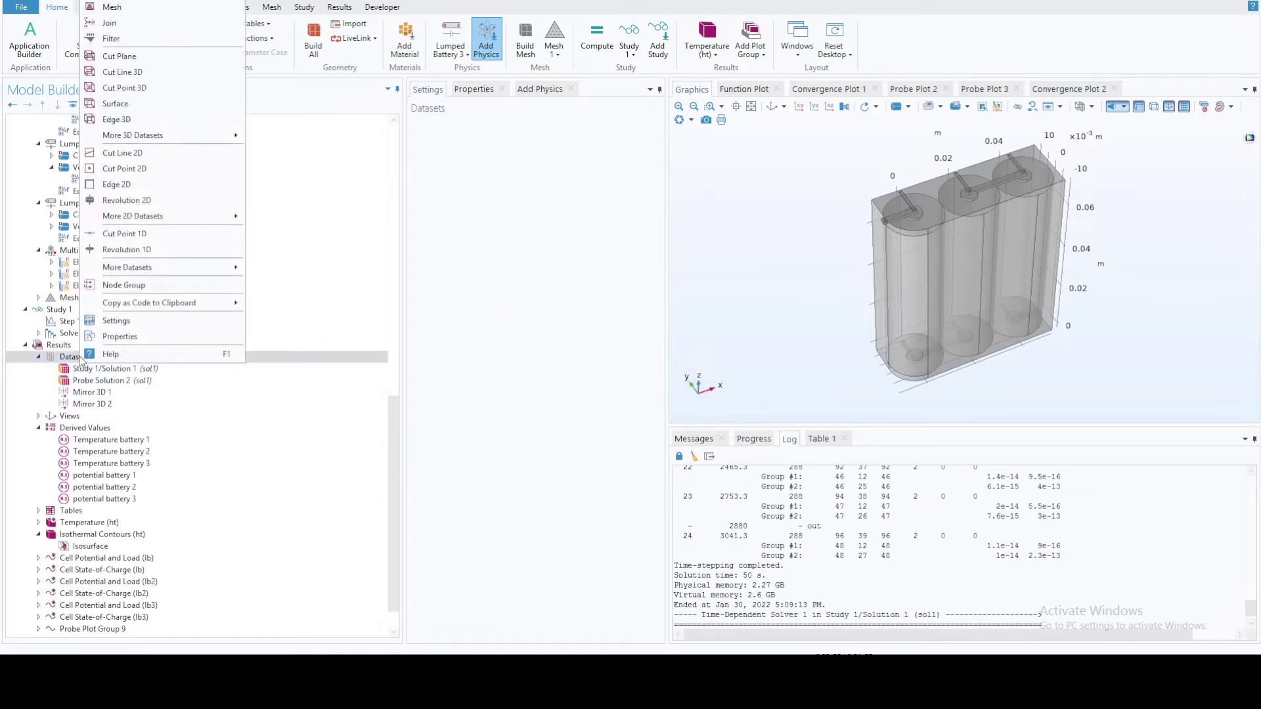
pyautogui.click(88, 370)
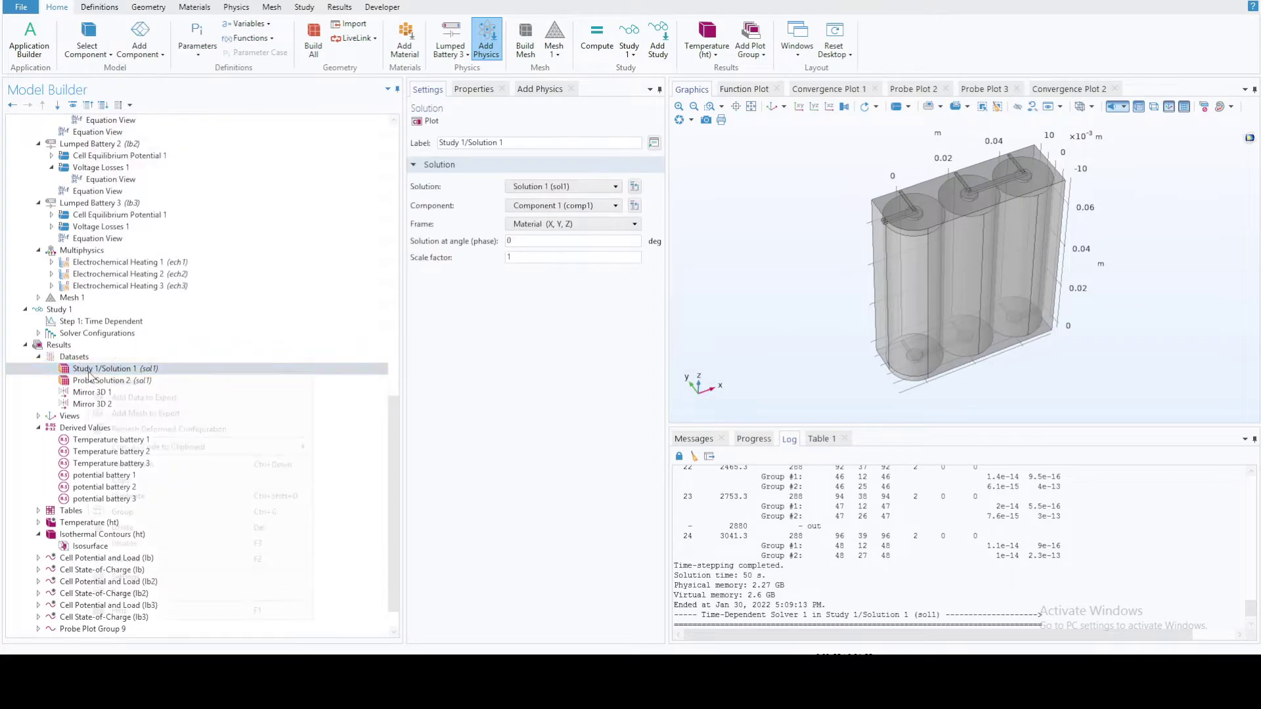
pyautogui.rightClick(89, 369)
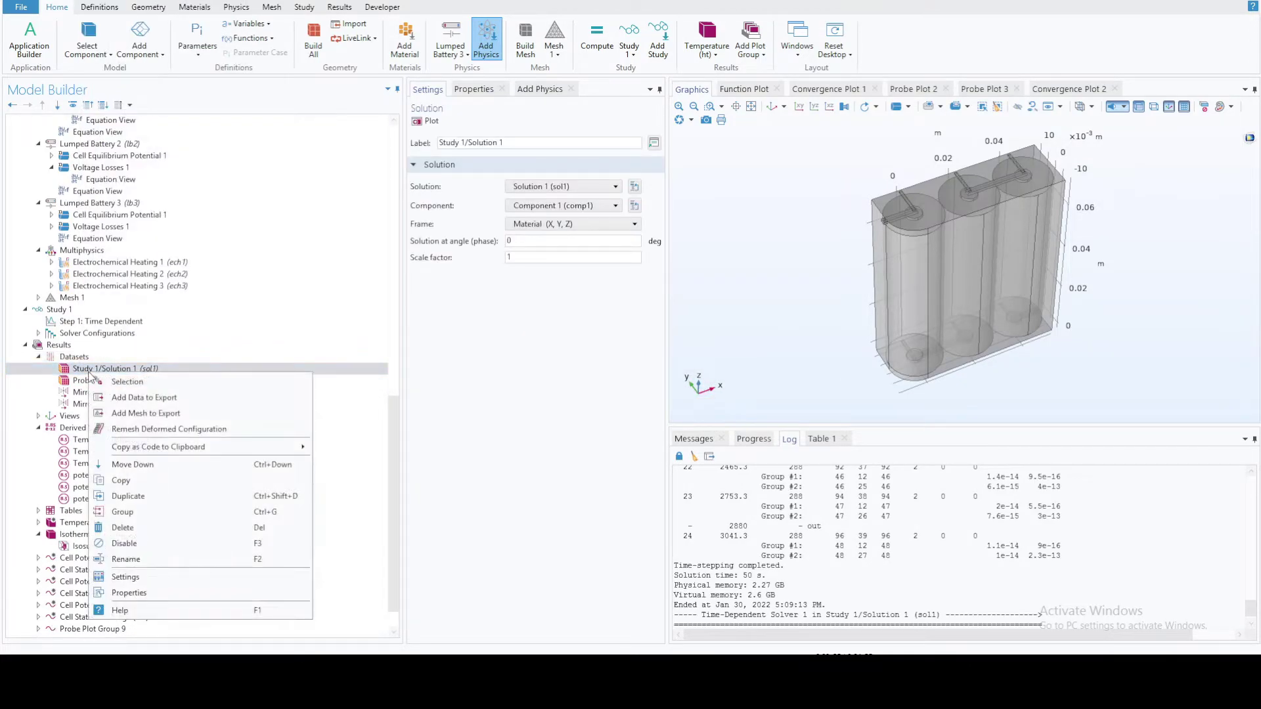
# Add a Domain-level Selection to Study 1/Solution 1 using Union Selection 2
pyautogui.click(163, 387)
pyautogui.click(533, 143)
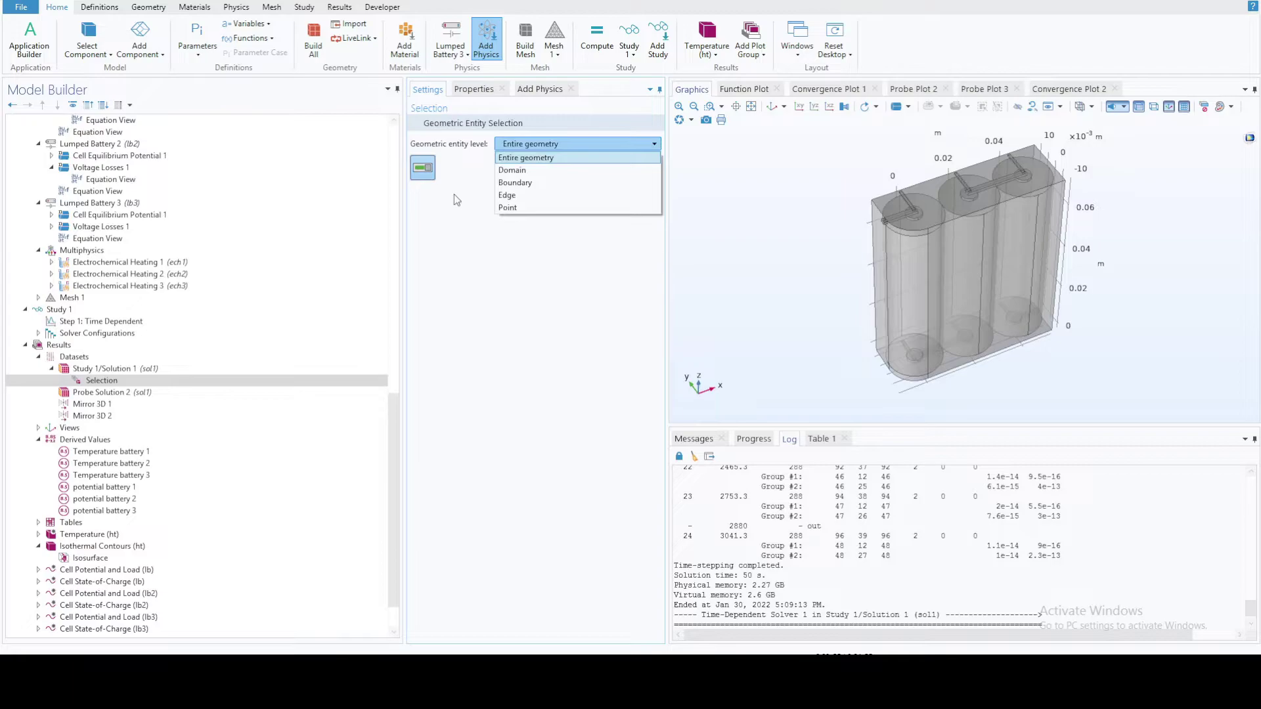
pyautogui.click(507, 172)
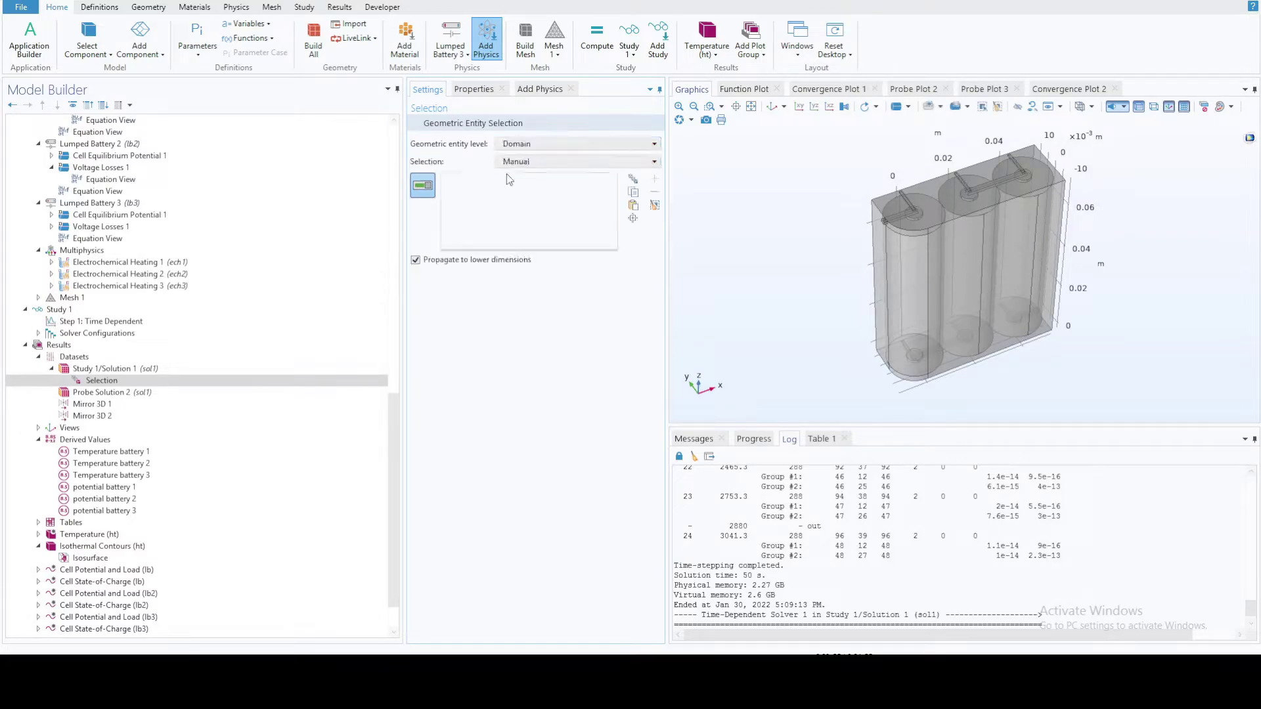
pyautogui.click(540, 164)
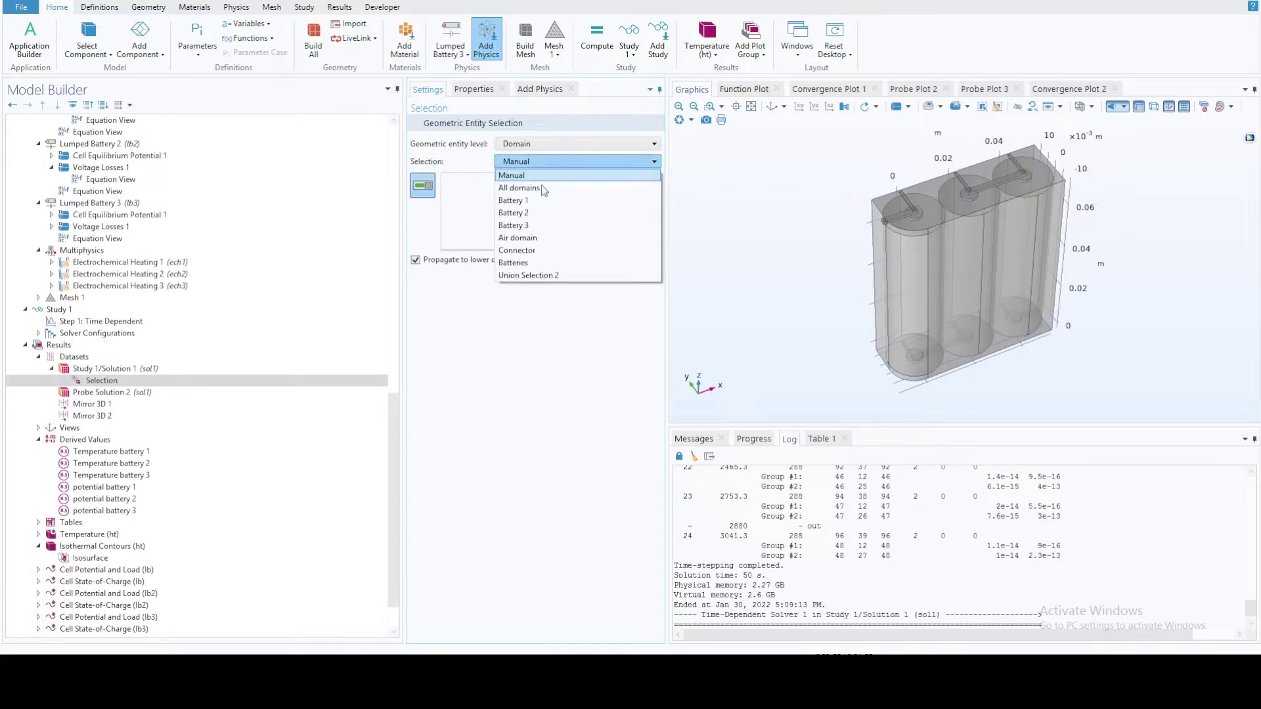
pyautogui.click(535, 275)
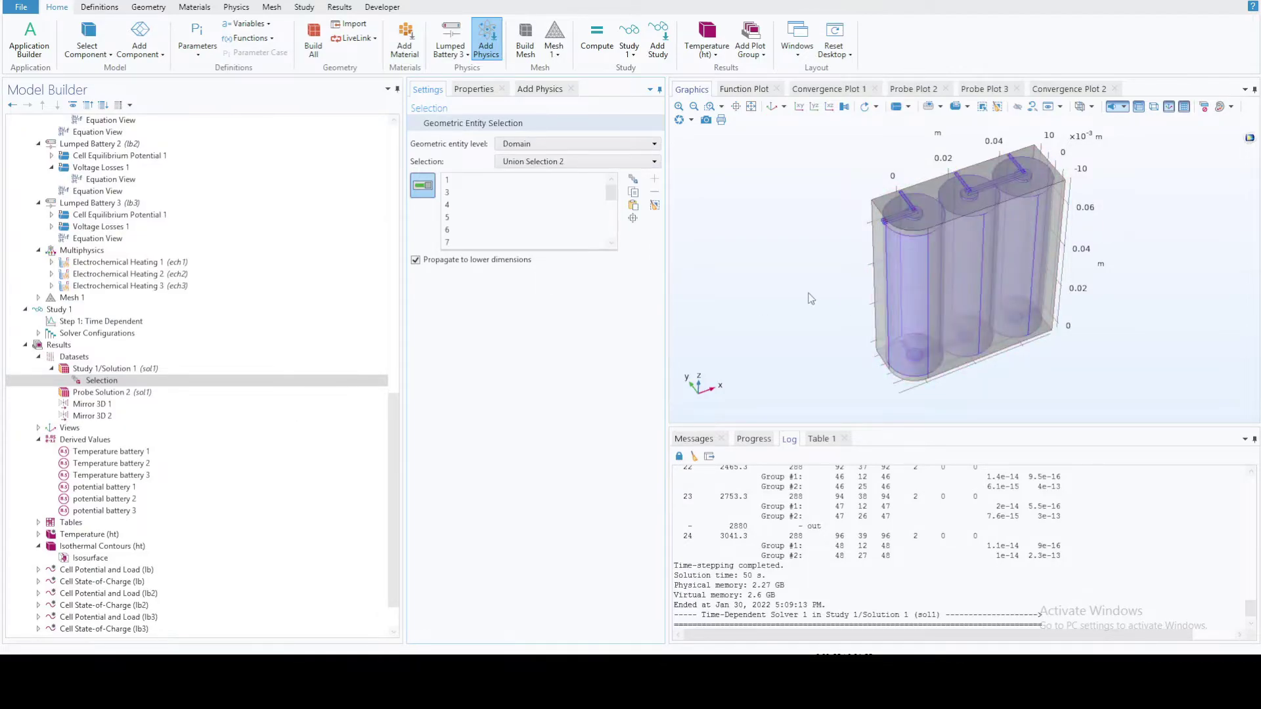
pyautogui.moveTo(788, 234)
pyautogui.mouseDown()
pyautogui.moveTo(783, 191)
pyautogui.moveTo(783, 211)
pyautogui.mouseUp()
pyautogui.click(92, 404)
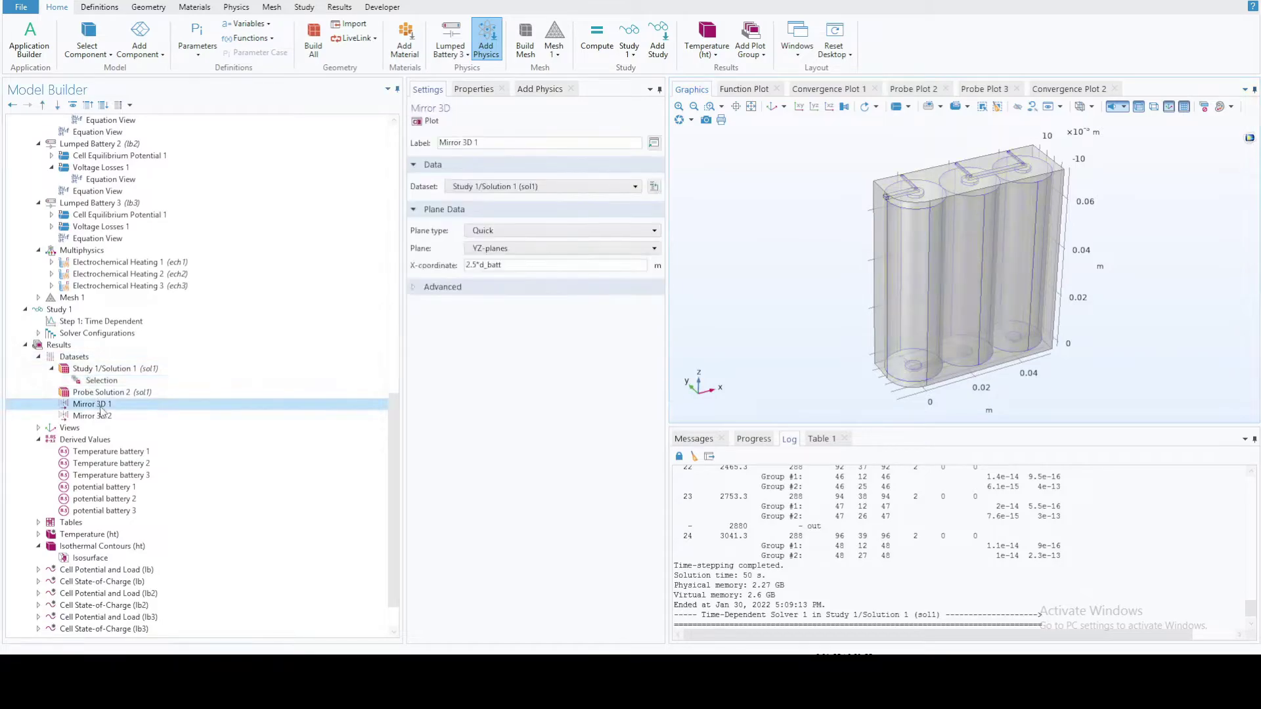
# Plot Mirror 3D 1 and Mirror 3D 2, then display the Temperature (ht) plot group
pyautogui.click(427, 122)
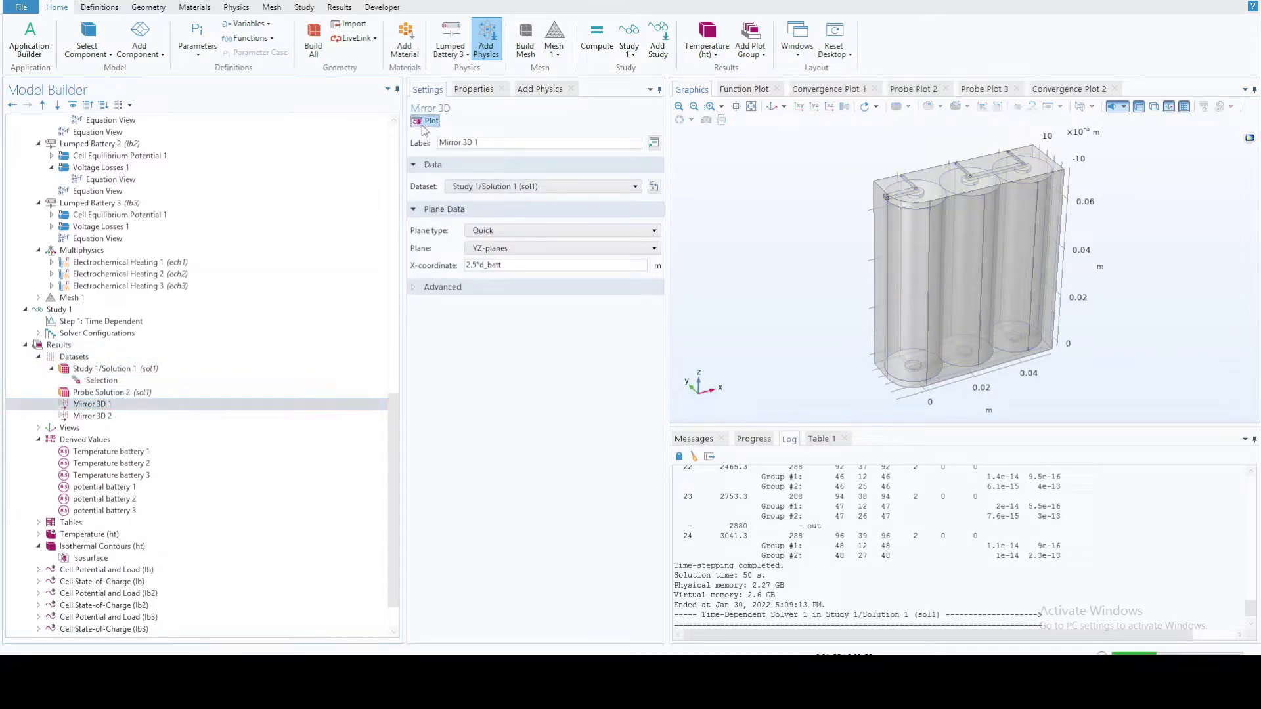
pyautogui.moveTo(772, 188); pyautogui.dragTo(781, 220)
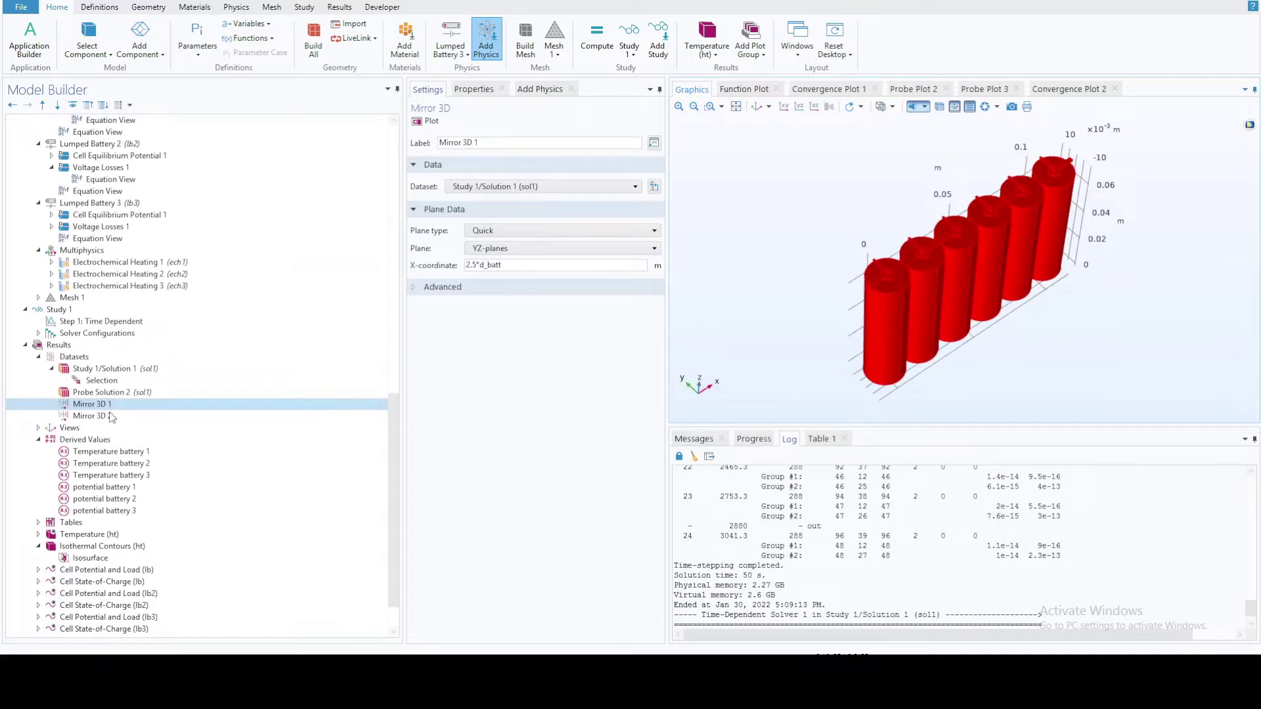
pyautogui.click(87, 415)
pyautogui.click(426, 121)
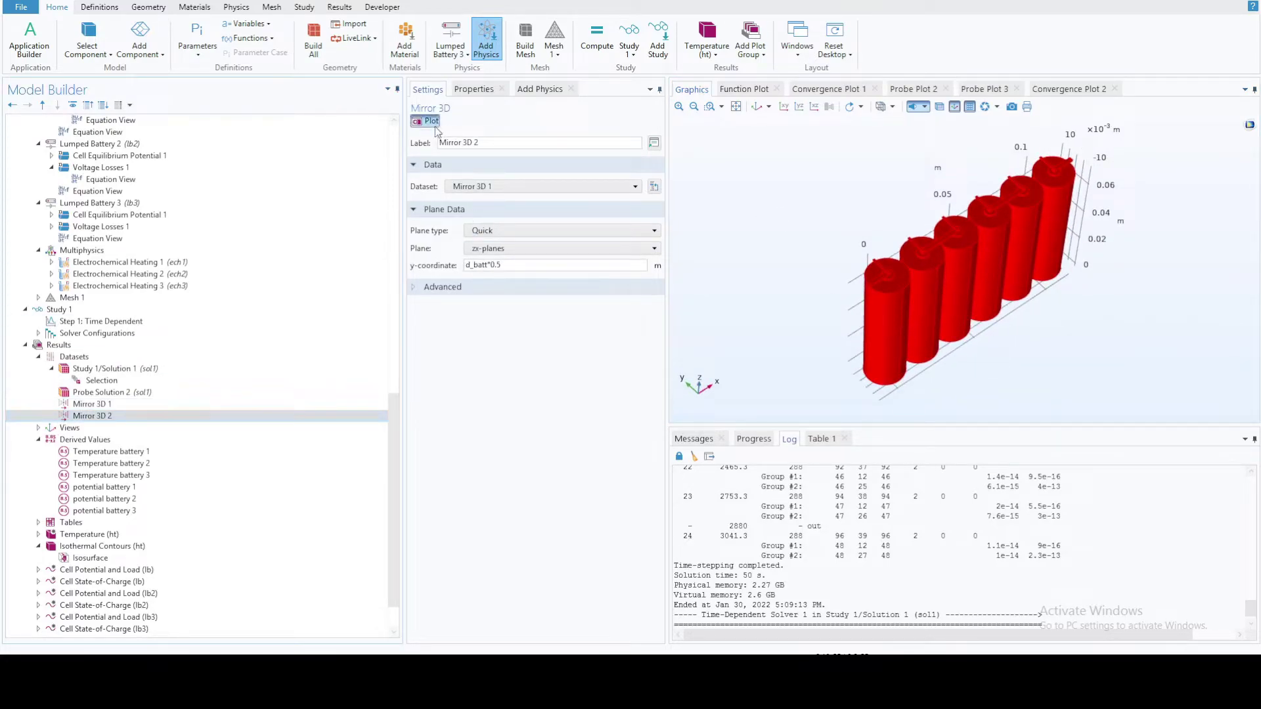
pyautogui.moveTo(780, 198)
pyautogui.mouseDown()
pyautogui.moveTo(772, 171)
pyautogui.moveTo(780, 215)
pyautogui.mouseUp()
pyautogui.scroll(-2, 282, 453)
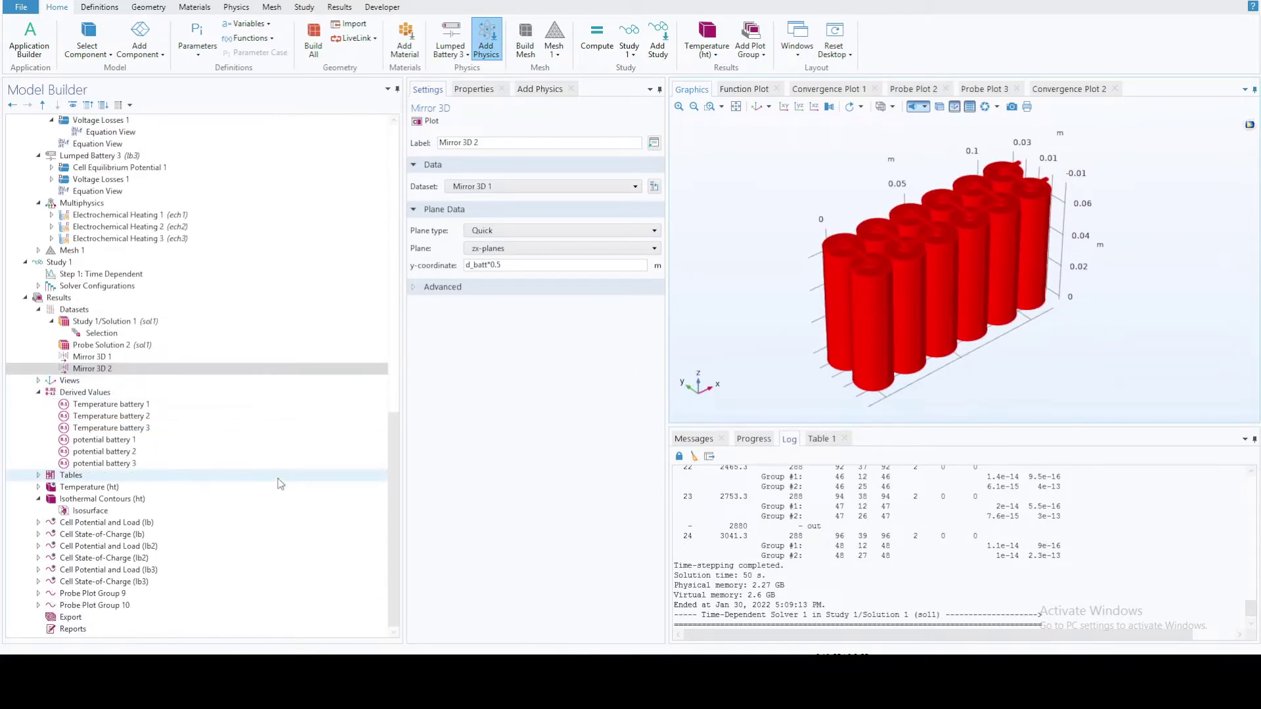
pyautogui.click(85, 486)
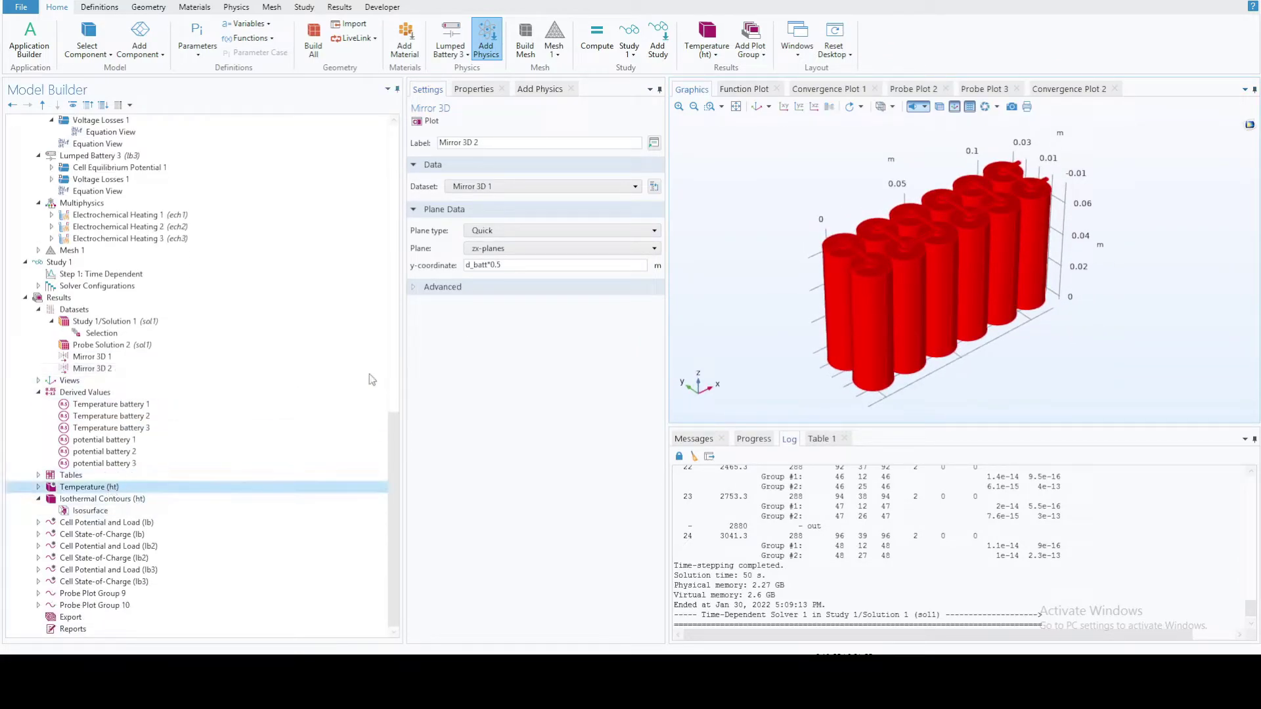
pyautogui.moveTo(743, 238); pyautogui.dragTo(751, 279)
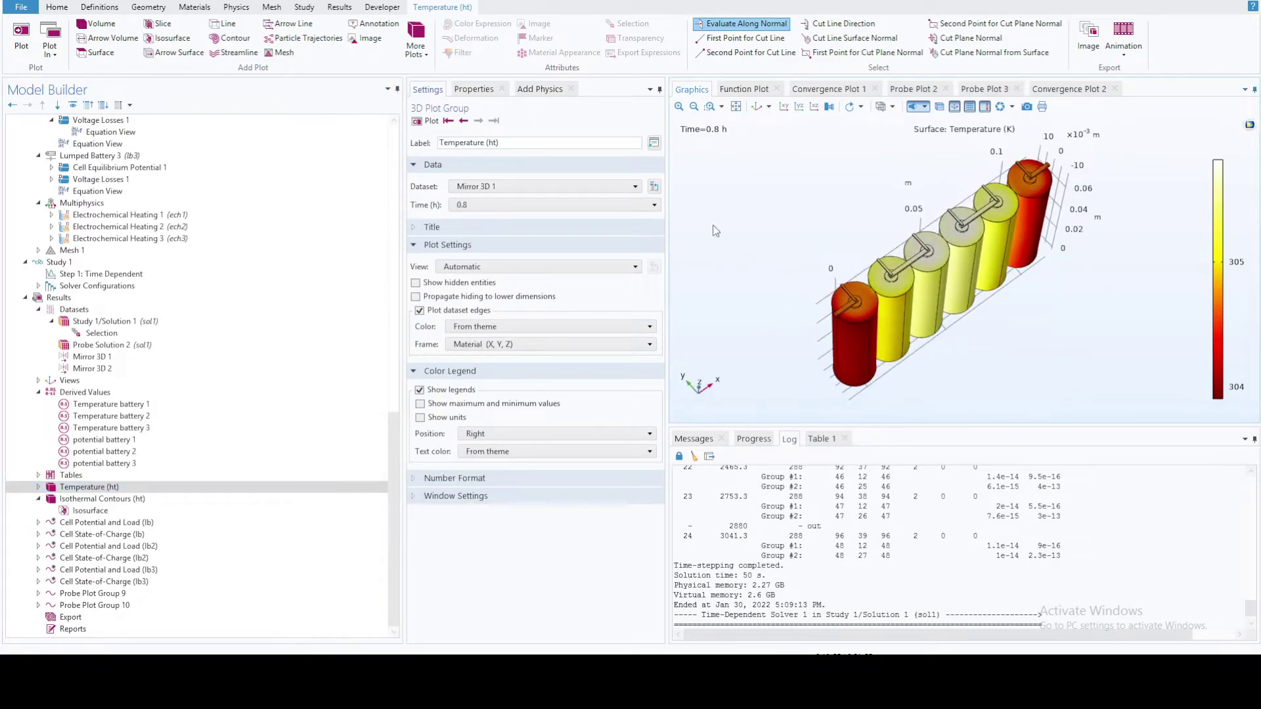
# Base the Temperature (ht) plot on Mirror 3D 2 and replot the full mirrored pack
pyautogui.click(534, 187)
pyautogui.click(489, 255)
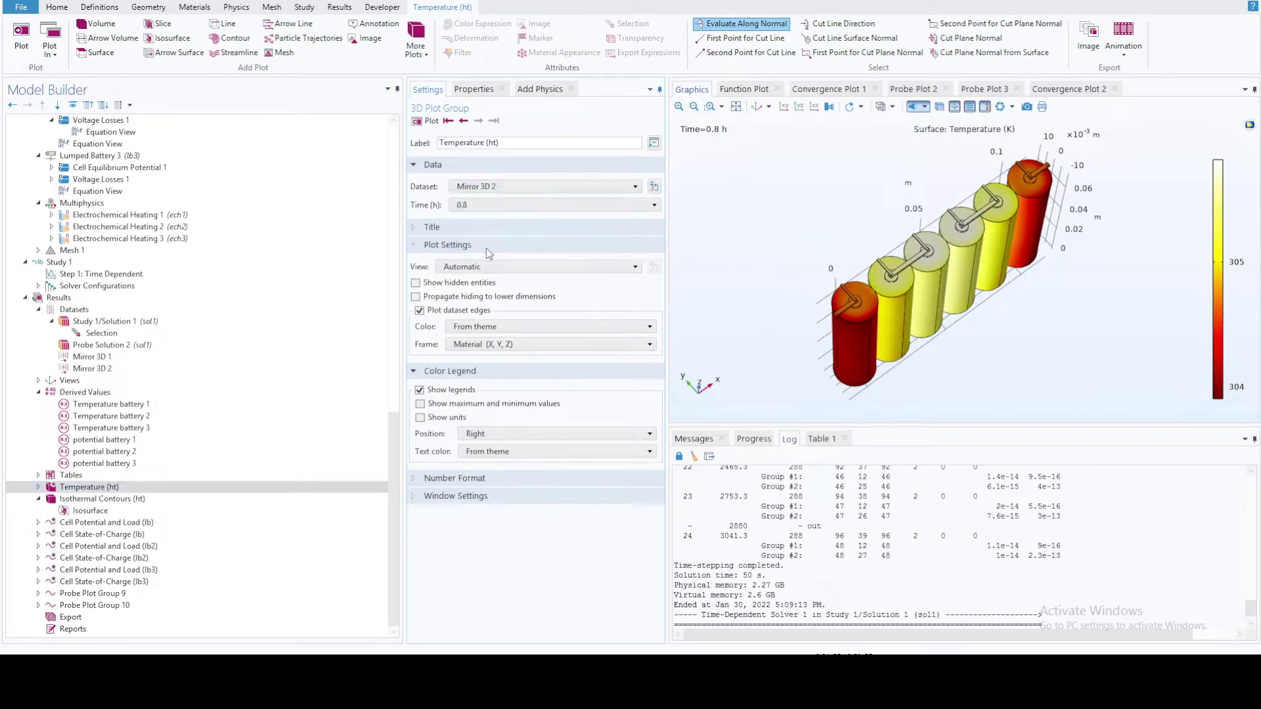
pyautogui.click(430, 122)
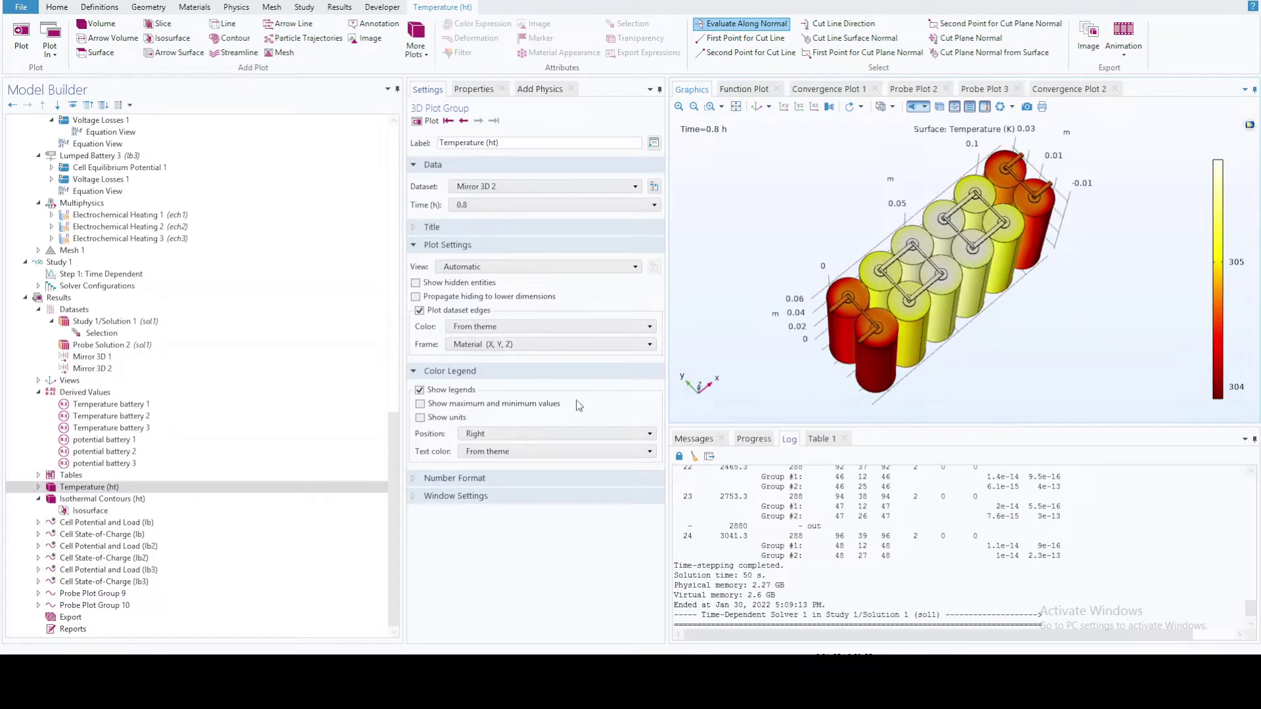
pyautogui.click(467, 499)
pyautogui.click(464, 479)
pyautogui.scroll(-2, 464, 481)
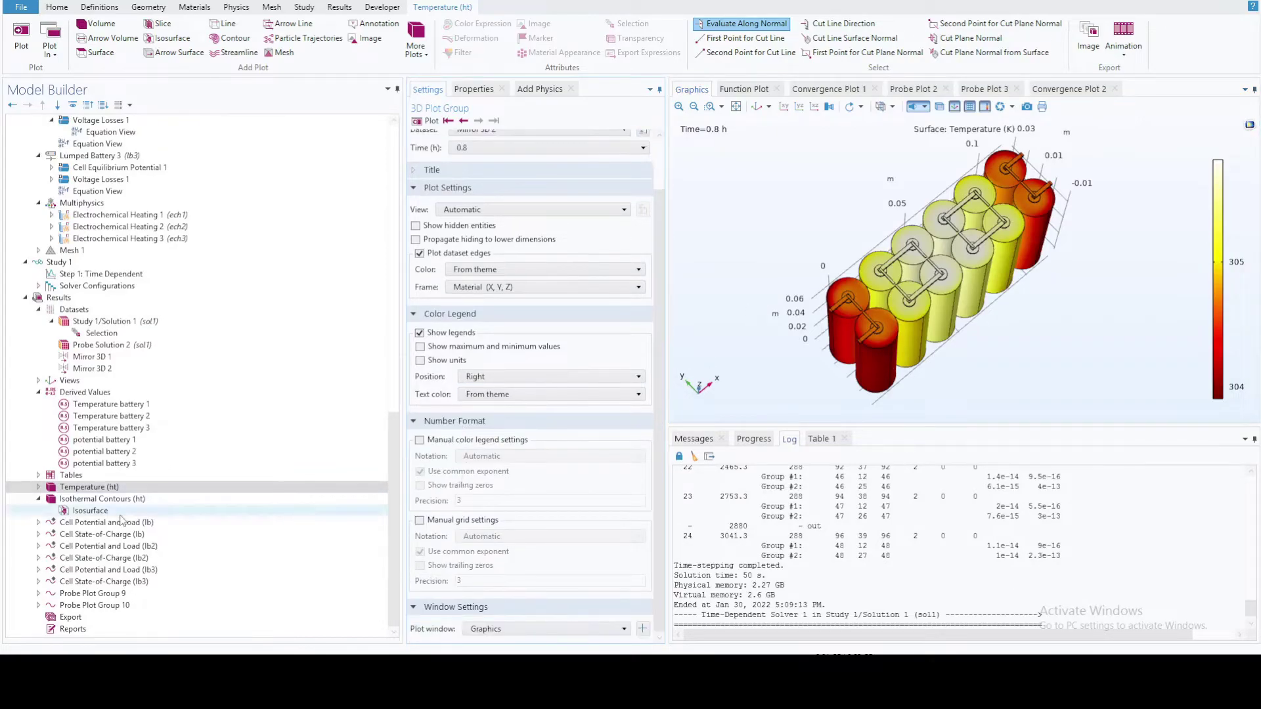
# Change the Temperature (ht) Surface plot's colour table to Rainbow
pyautogui.click(39, 487)
pyautogui.click(86, 499)
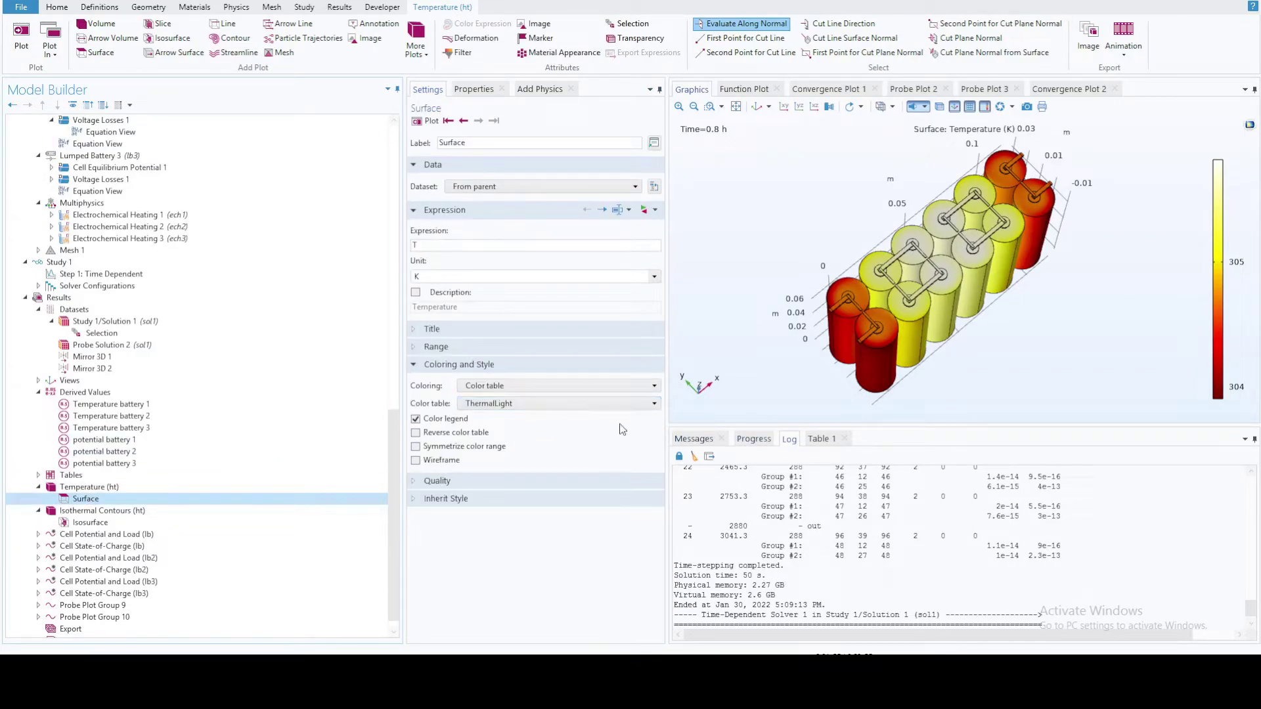
pyautogui.click(541, 404)
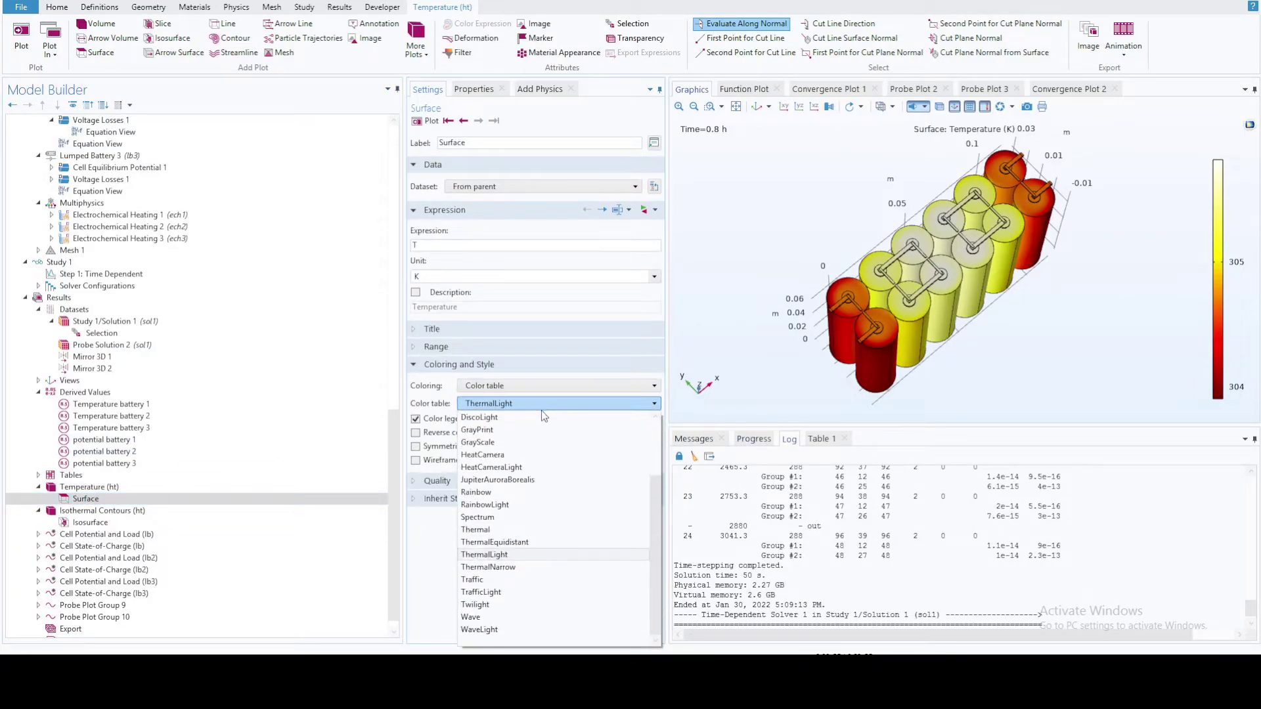
pyautogui.click(479, 491)
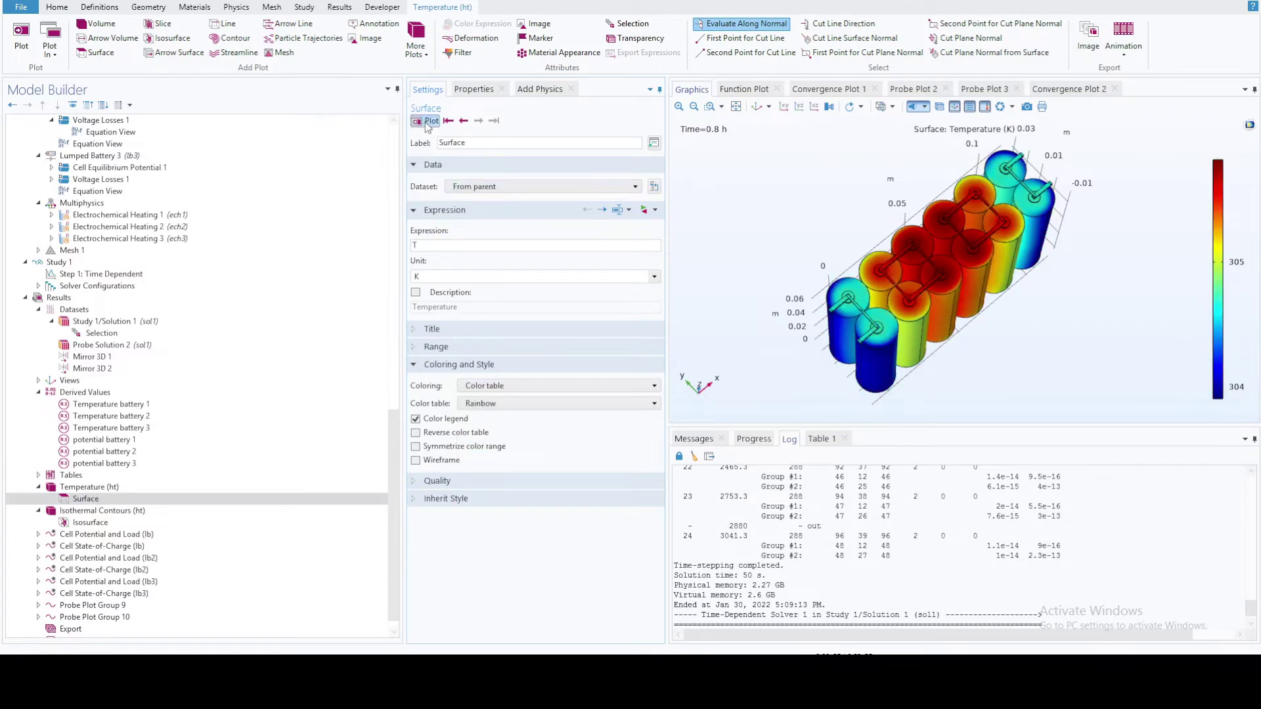
pyautogui.moveTo(798, 203); pyautogui.dragTo(796, 147)
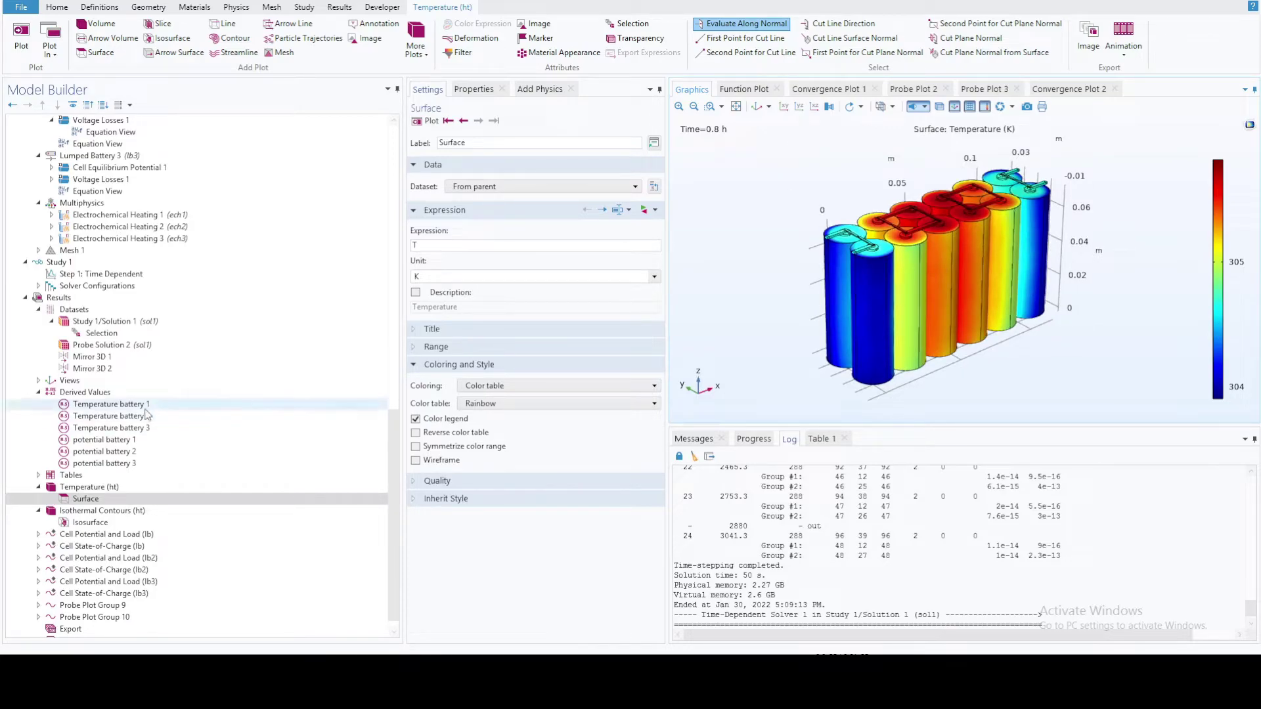
pyautogui.scroll(-1, 52, 605)
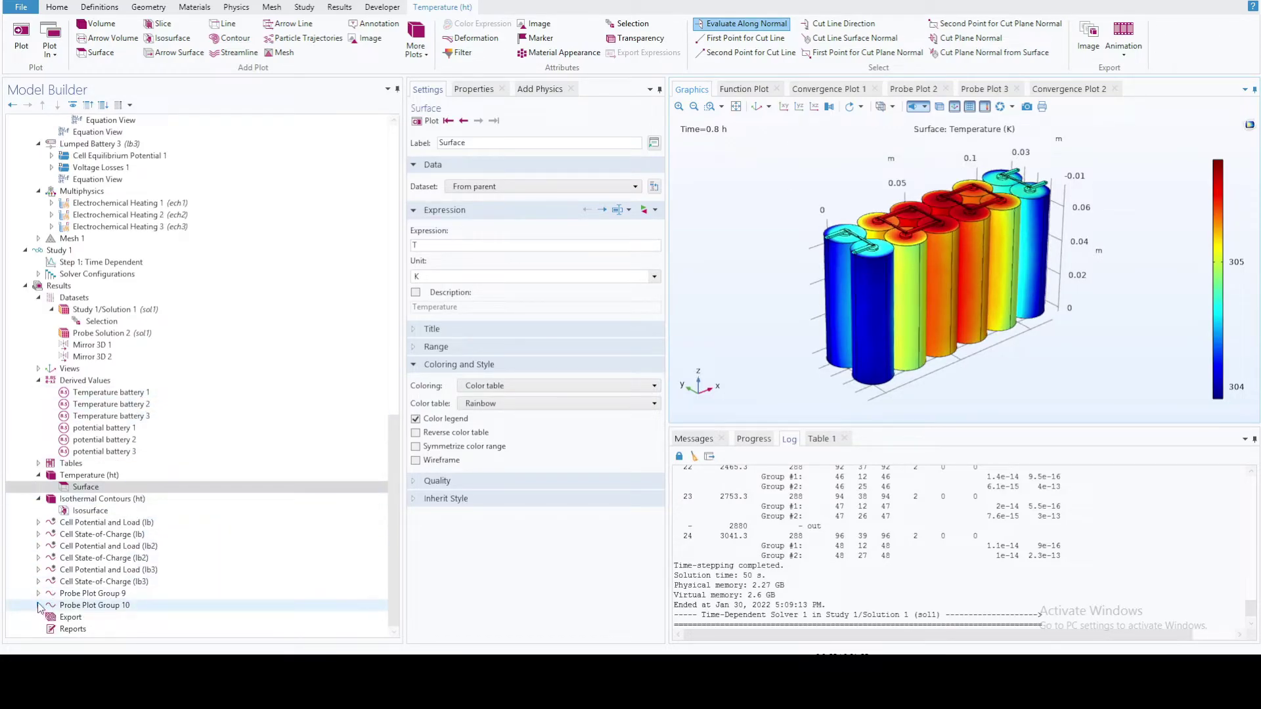
pyautogui.click(38, 593)
# View Probe Plot Group 9's temperature curves and Probe Plot Group 10's cell-potential curves
pyautogui.click(86, 605)
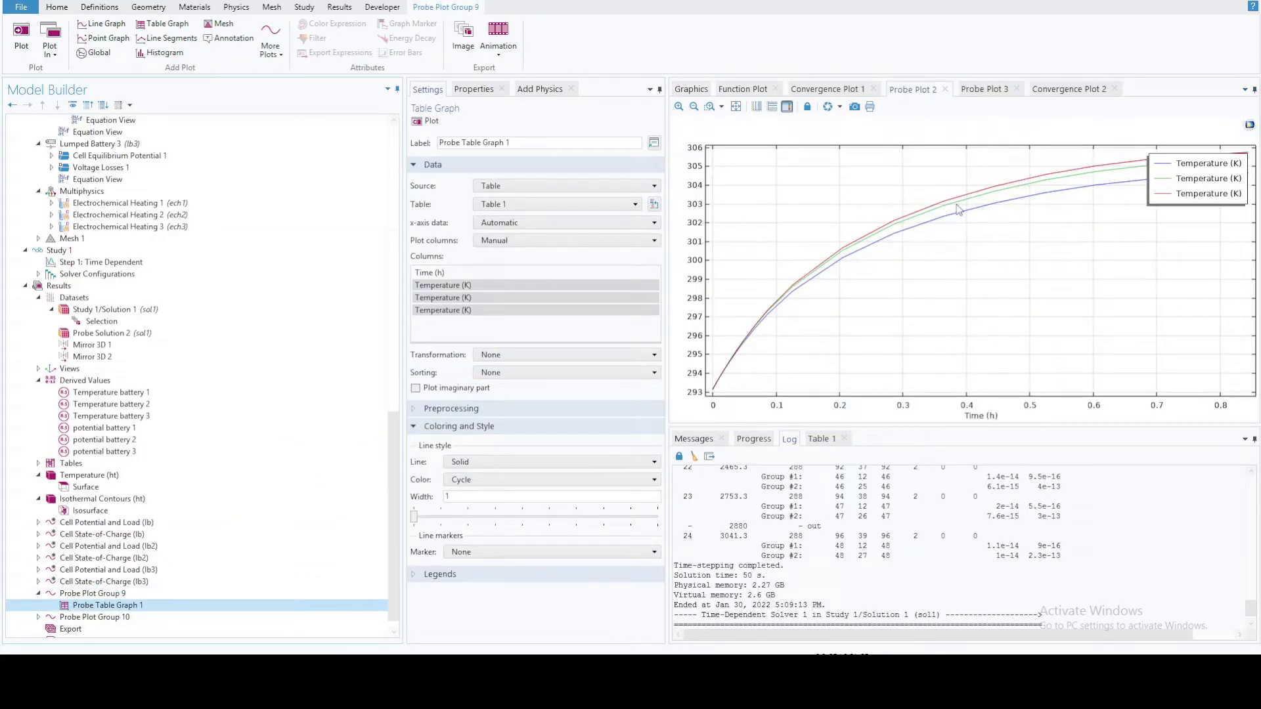
pyautogui.click(56, 617)
pyautogui.click(38, 616)
pyautogui.click(98, 629)
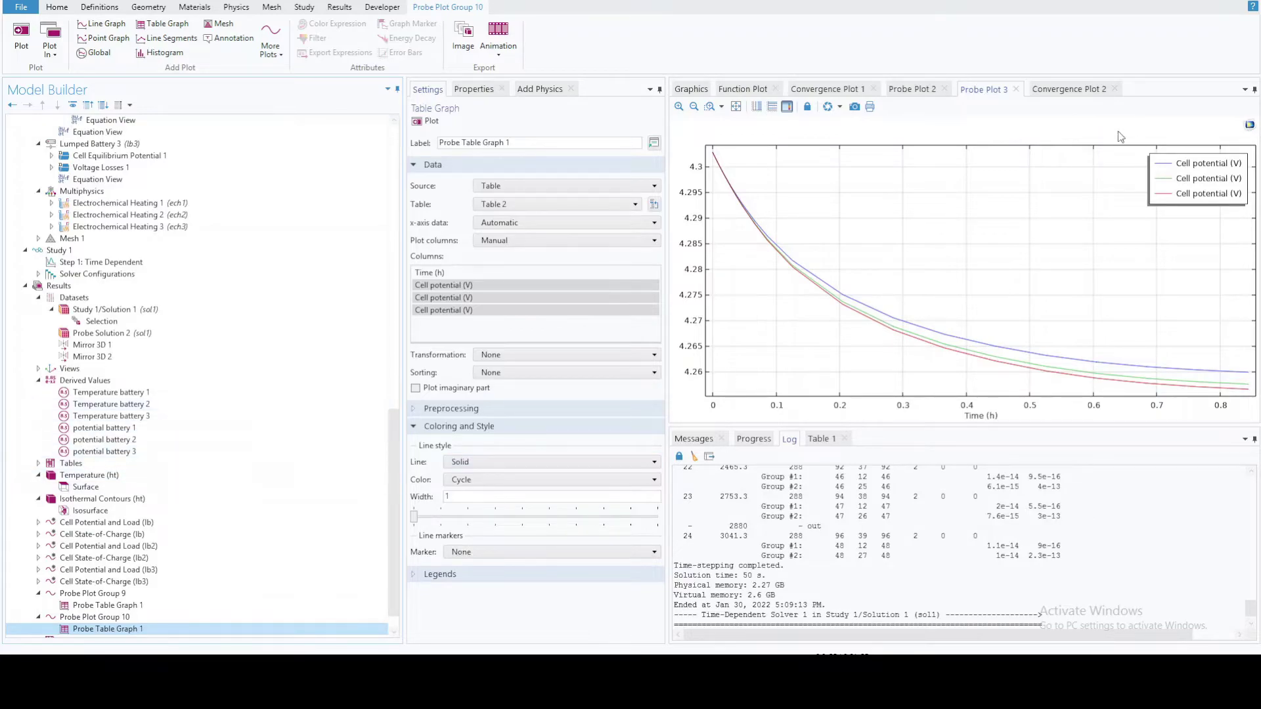
pyautogui.click(81, 475)
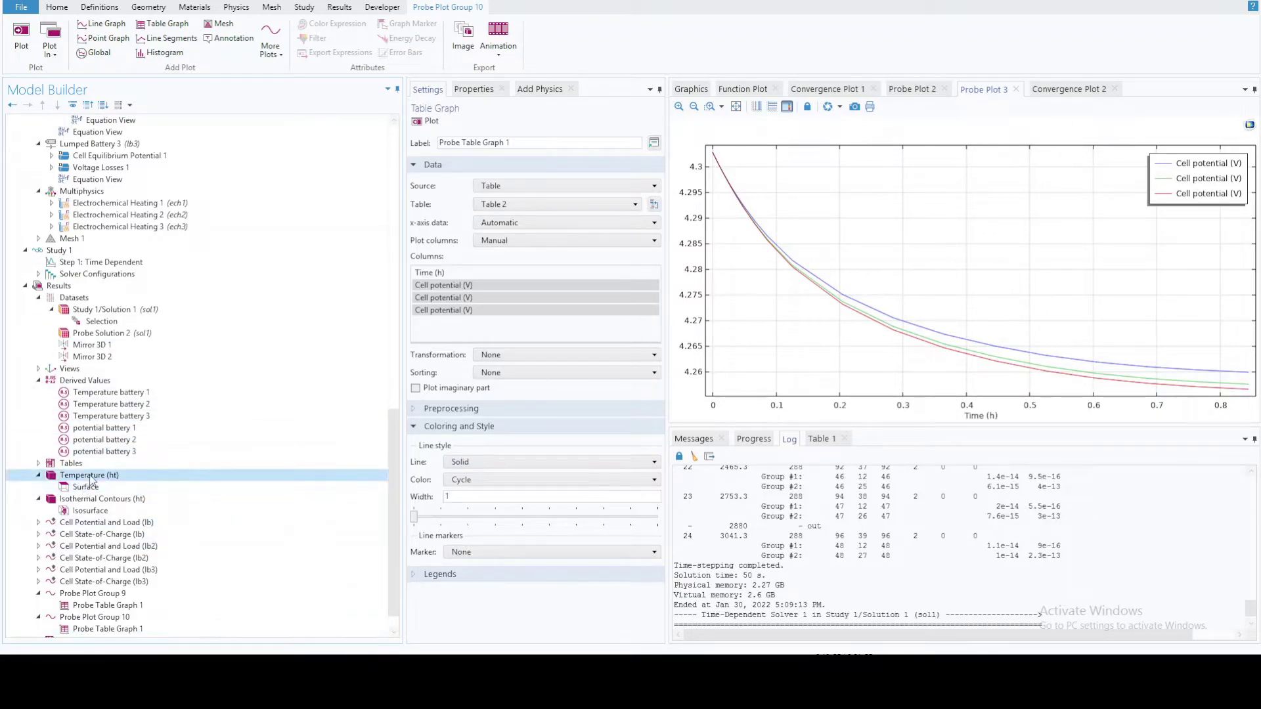
# Show Heat Transfer in Fluids' Solid 1 settings: Cylindrical System 2, kT_batt_r/kT_batt_ang conductivity
pyautogui.moveTo(804, 276)
pyautogui.mouseDown()
pyautogui.moveTo(802, 221)
pyautogui.moveTo(804, 281)
pyautogui.mouseUp()
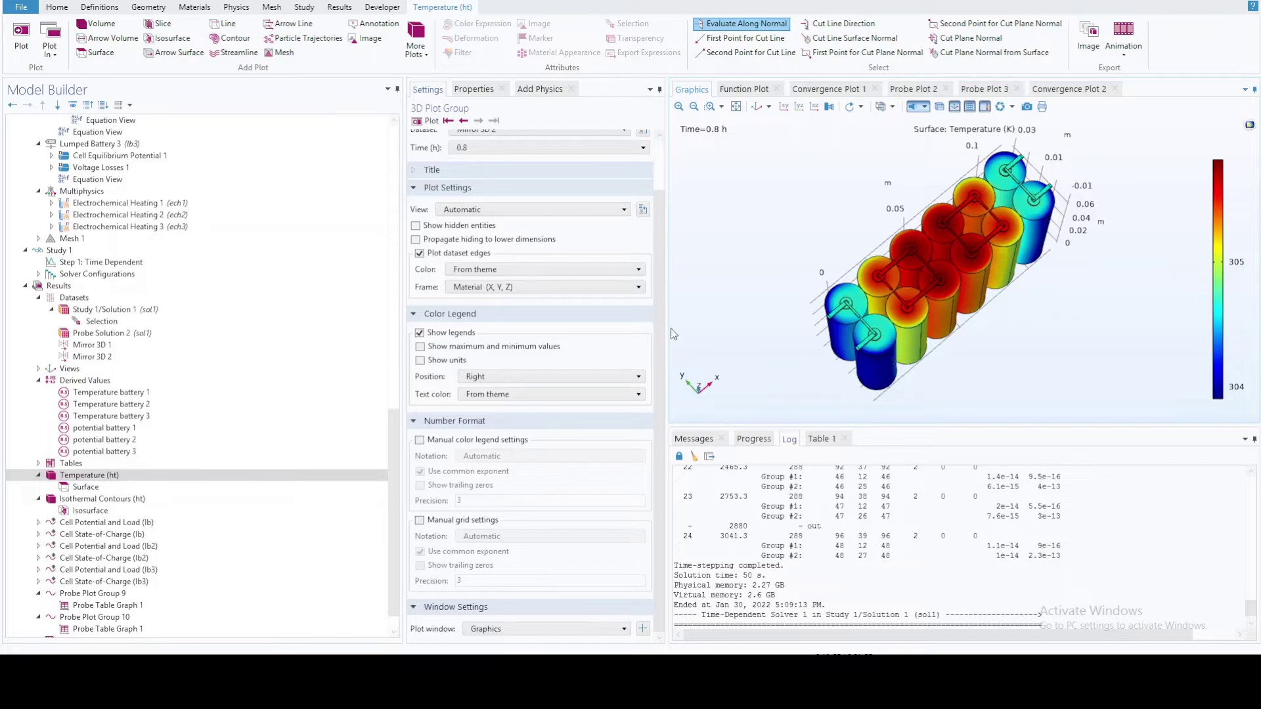
pyautogui.scroll(15, 237, 242)
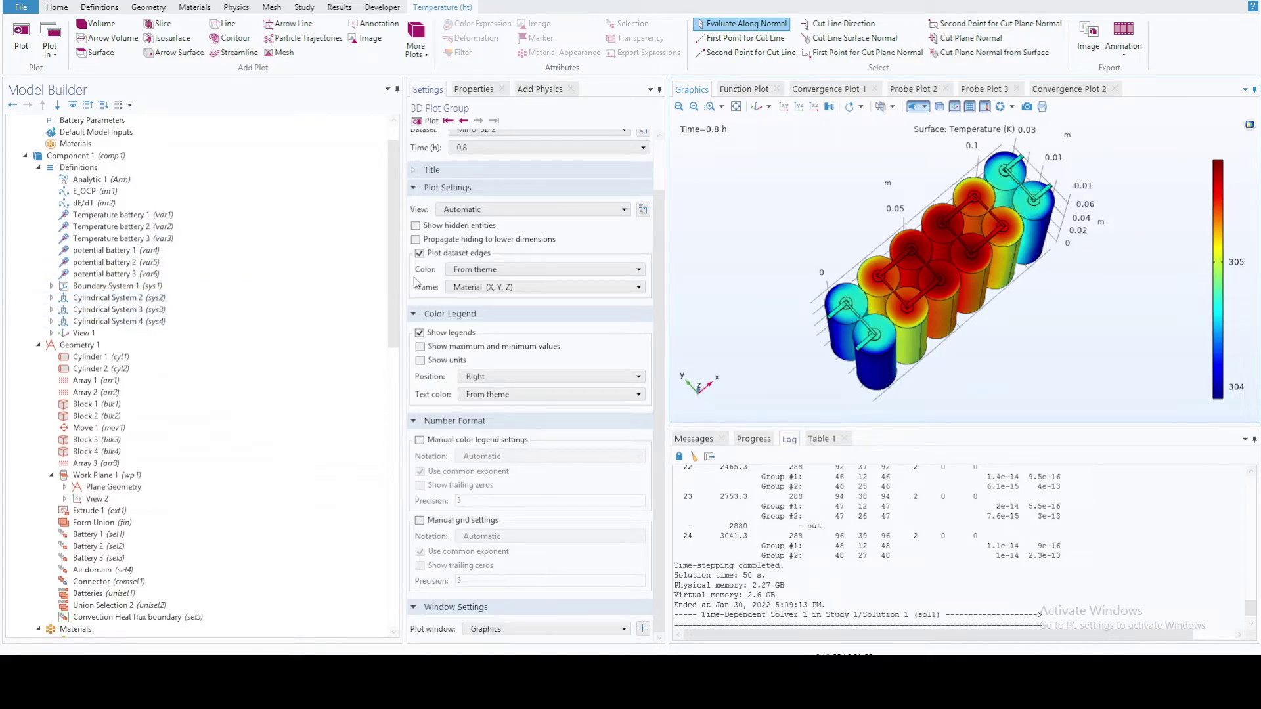
pyautogui.scroll(-12, 103, 308)
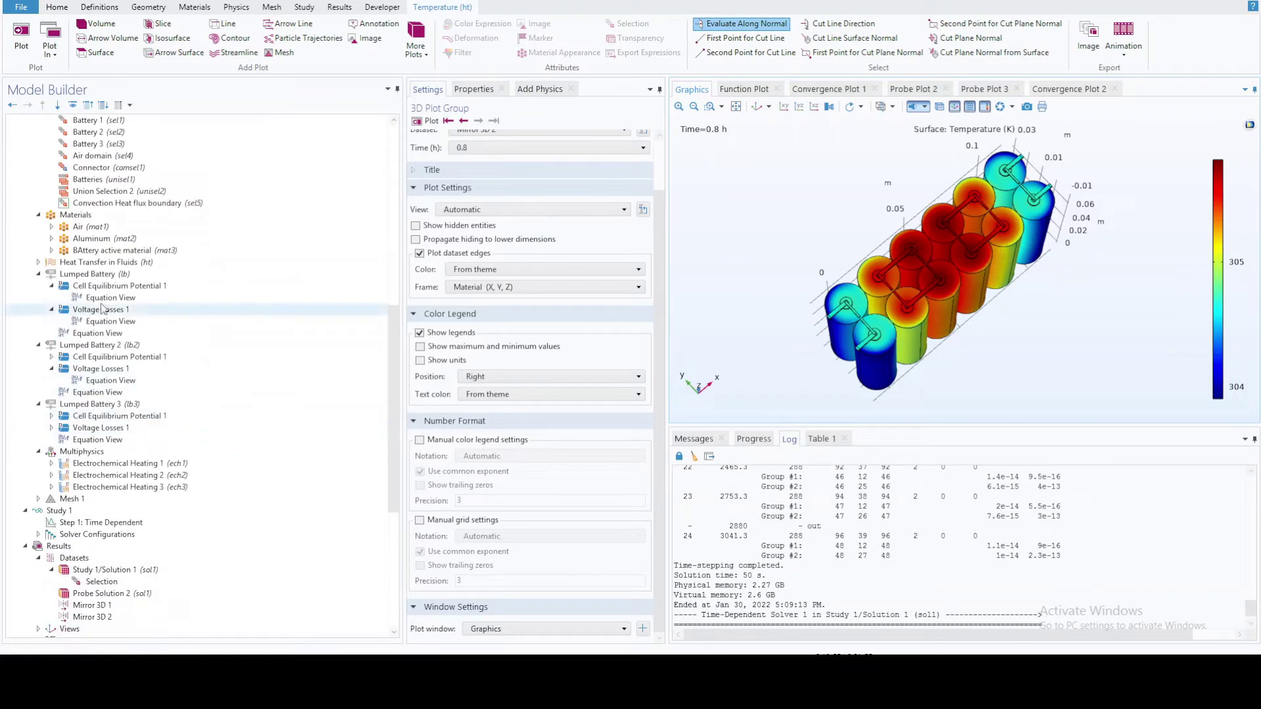
pyautogui.click(38, 262)
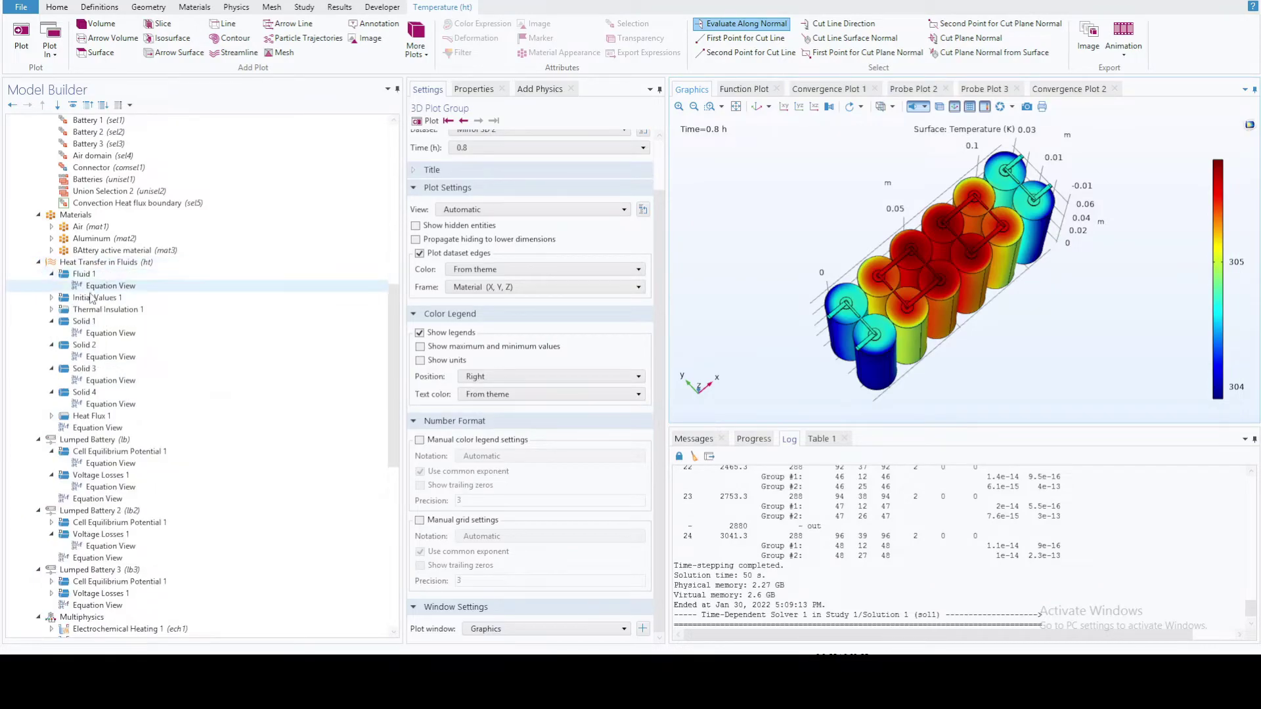
pyautogui.click(82, 321)
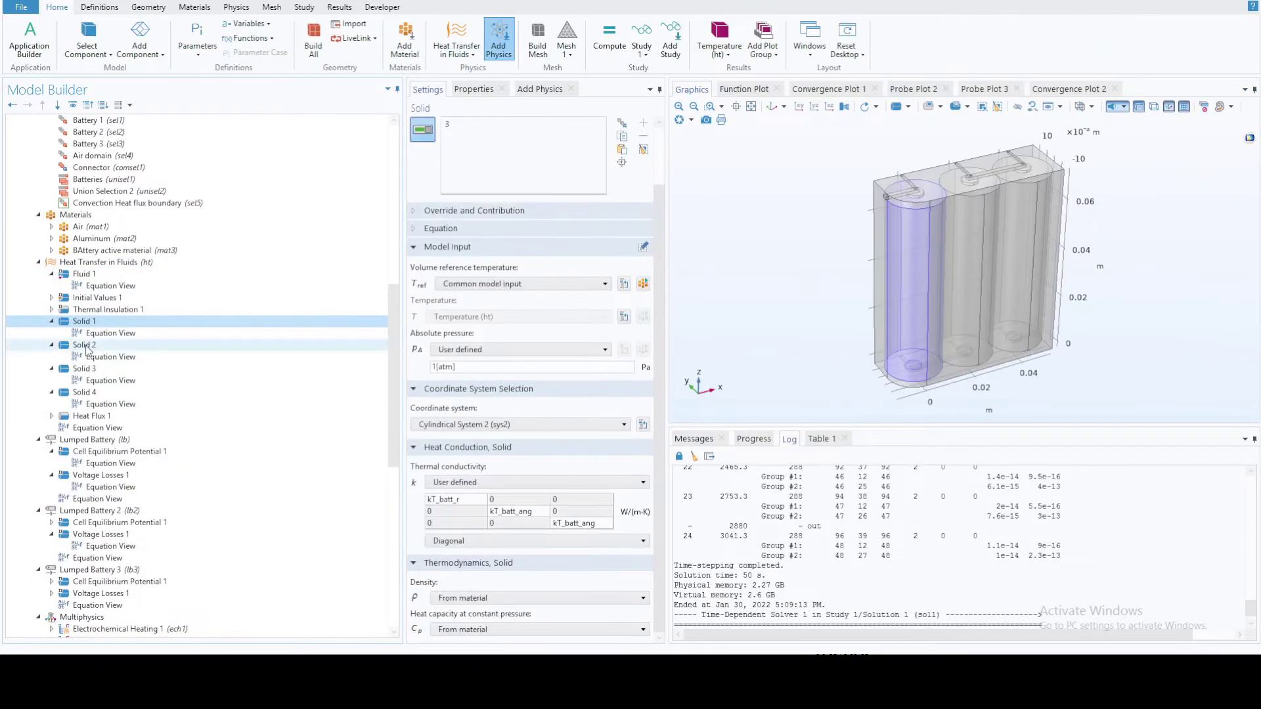
# Set the Coordinate system of Solid 1, Solid 2 and Solid 3 to Global coordinate system
pyautogui.click(455, 425)
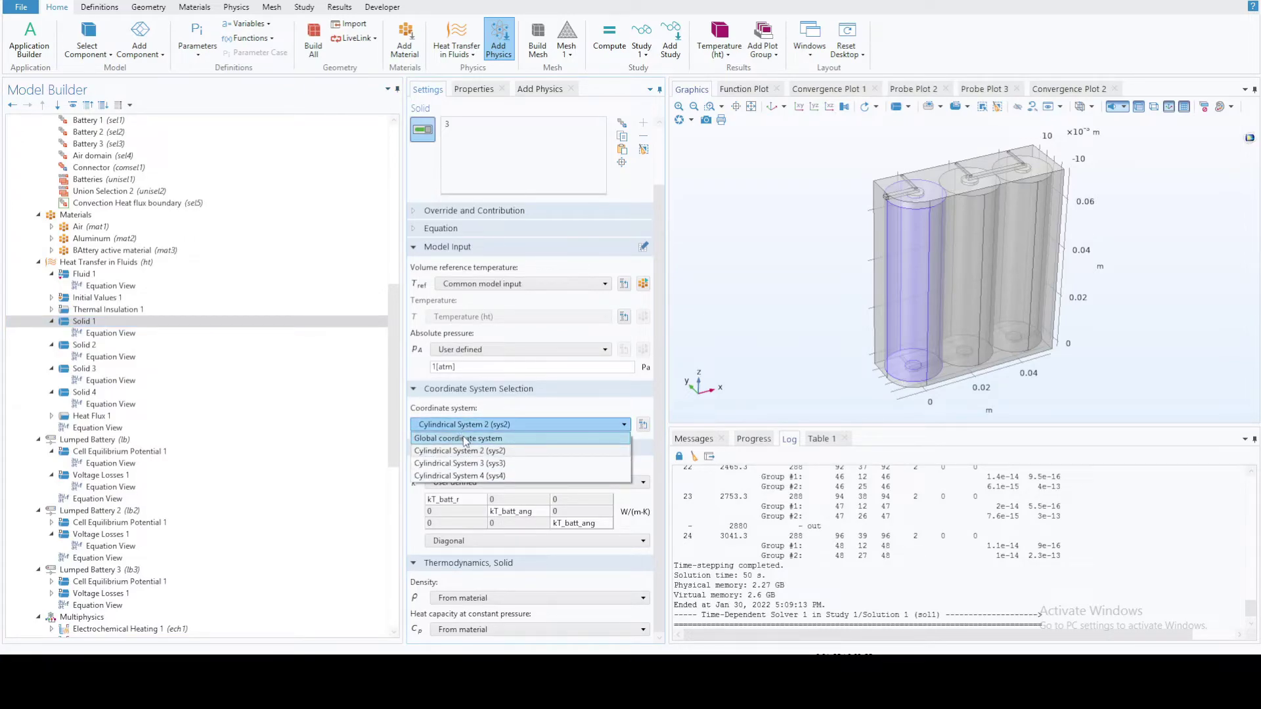
pyautogui.click(467, 442)
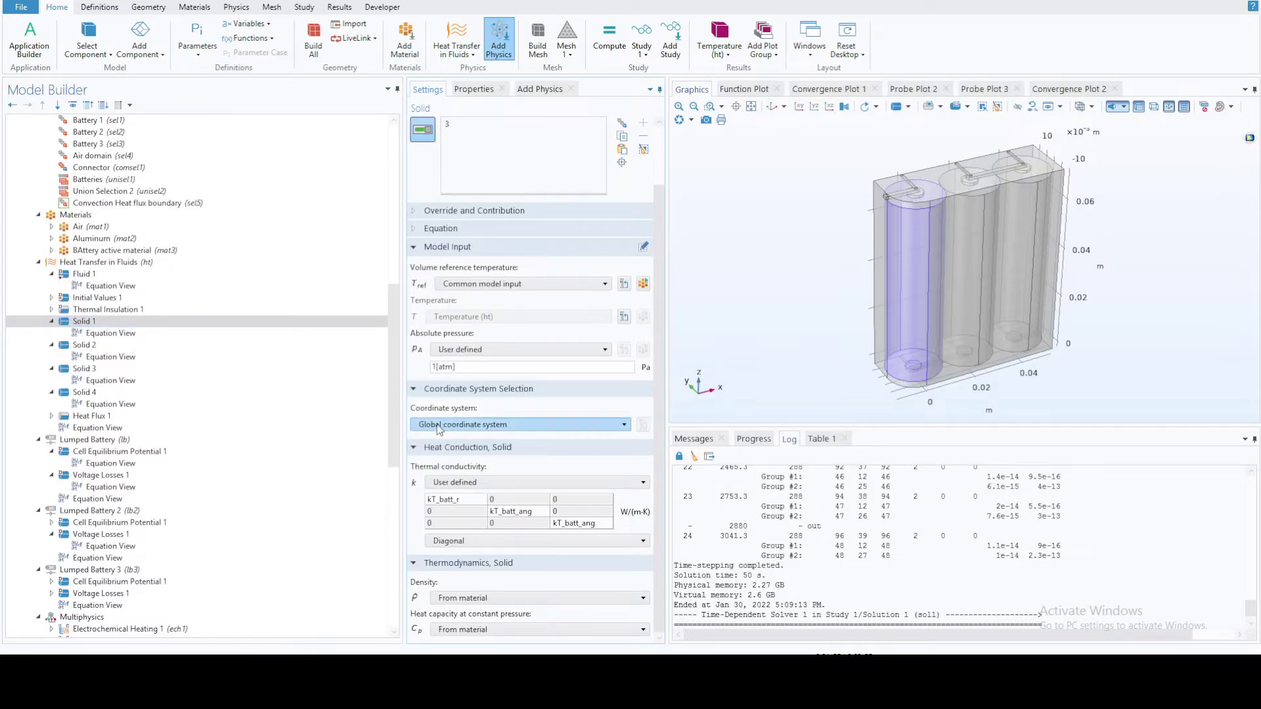
pyautogui.click(142, 349)
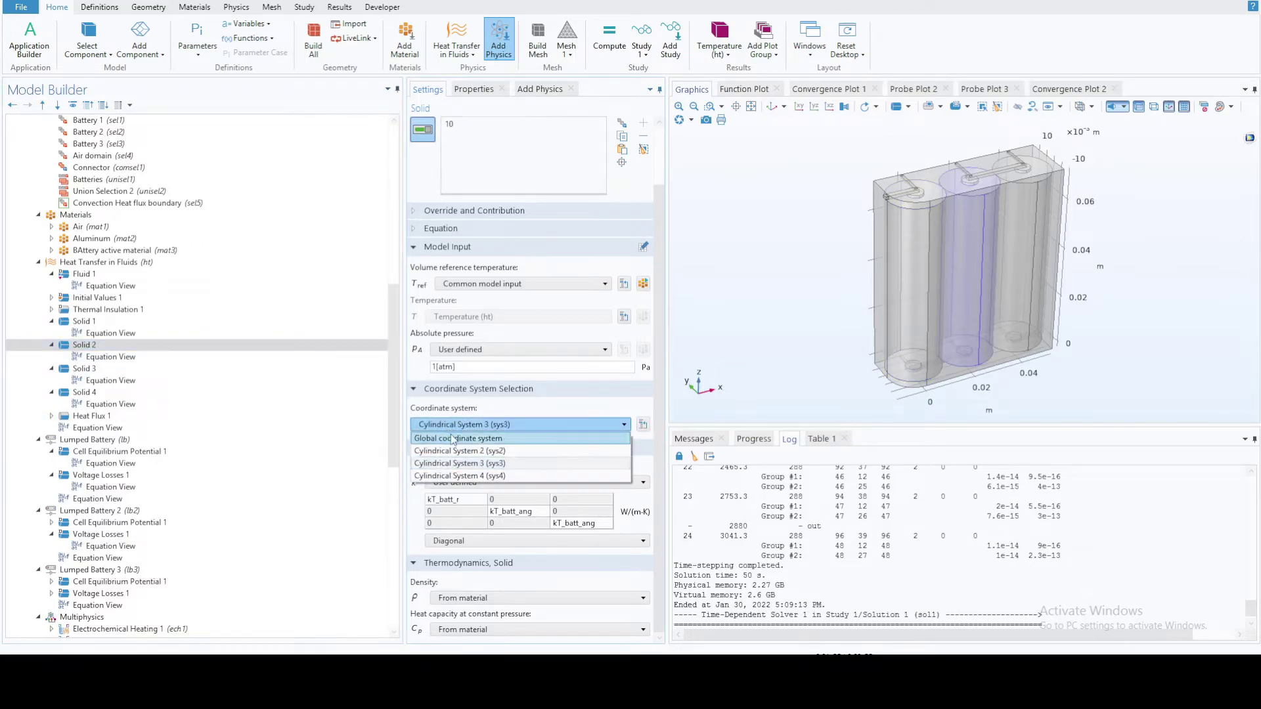
pyautogui.click(85, 369)
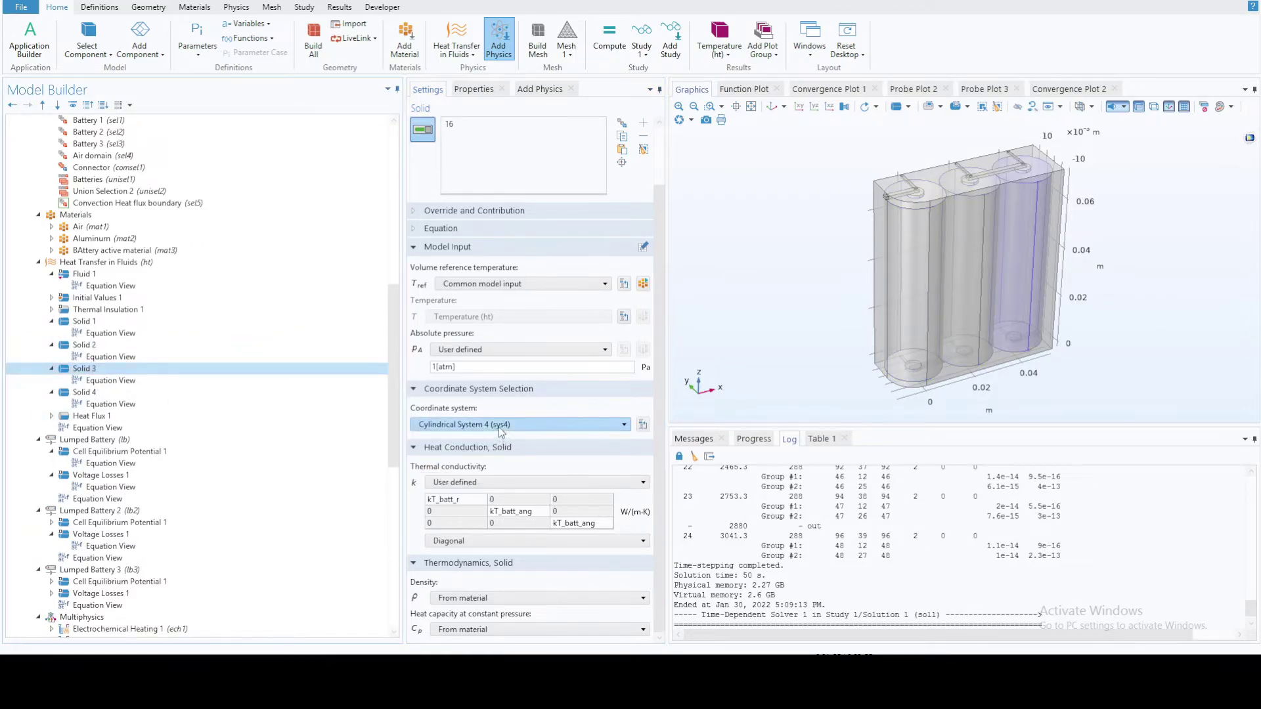
pyautogui.click(497, 425)
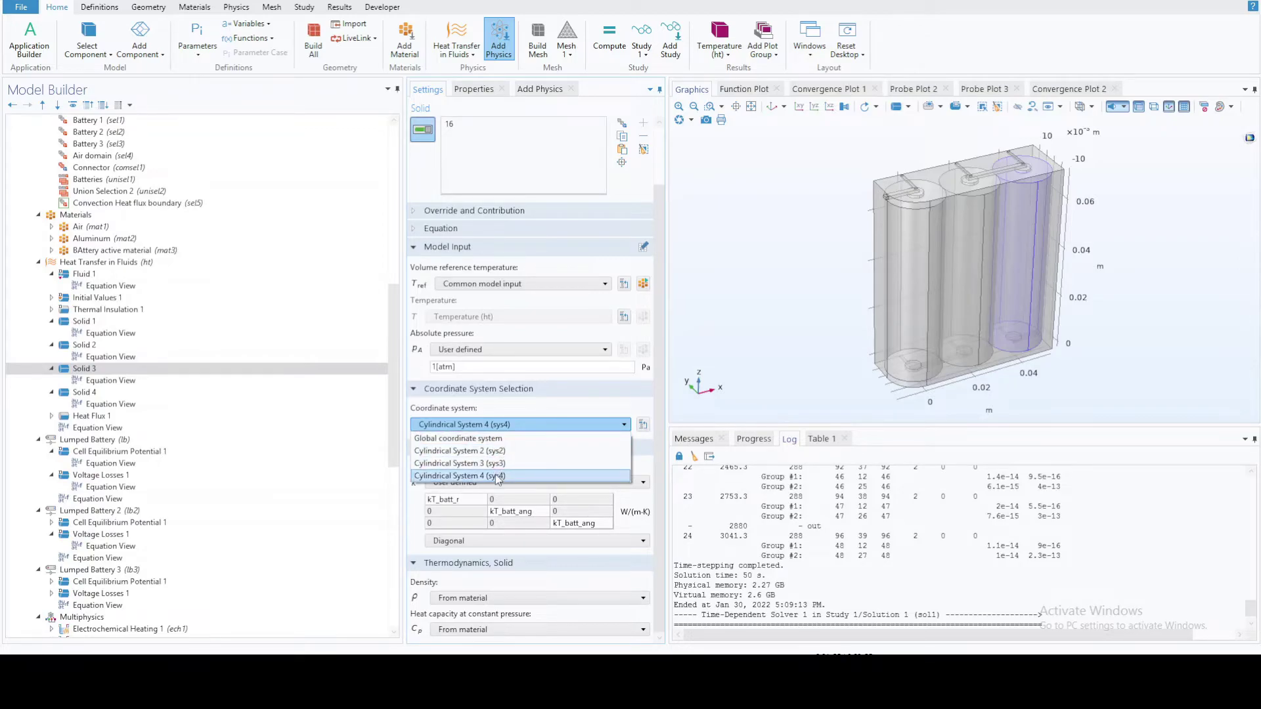
pyautogui.click(458, 438)
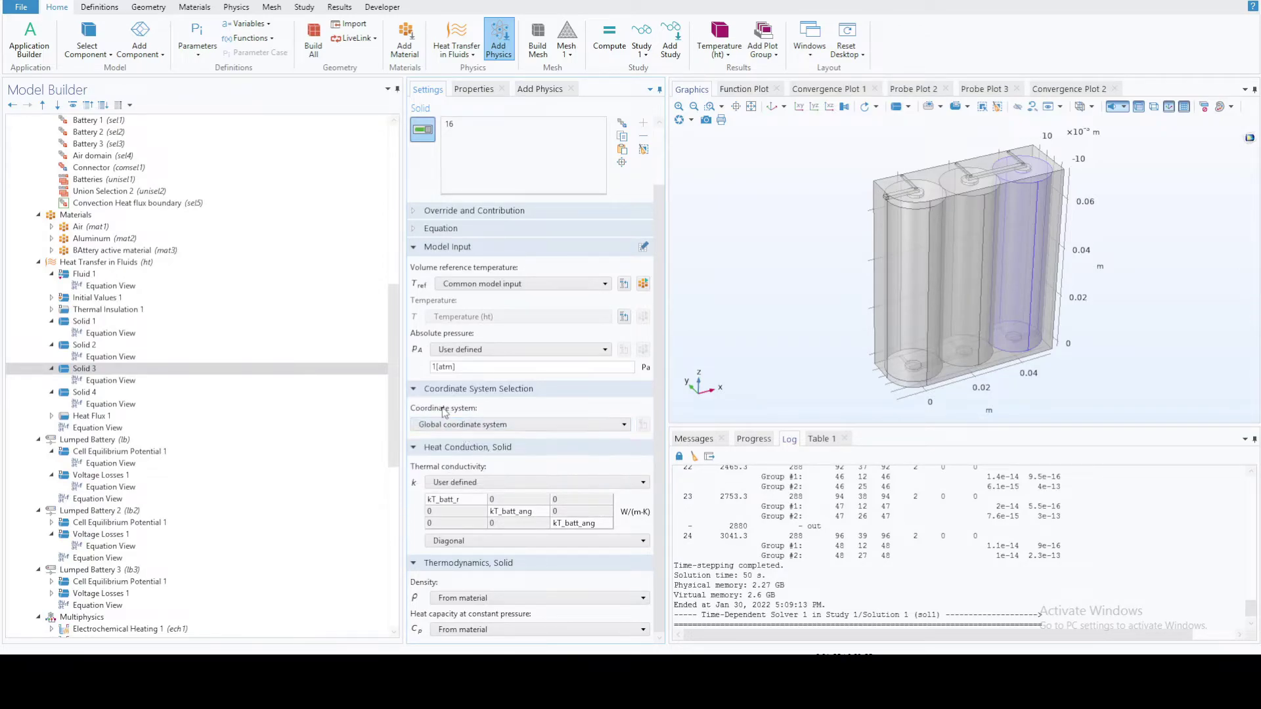
pyautogui.moveTo(396, 339); pyautogui.dragTo(394, 499)
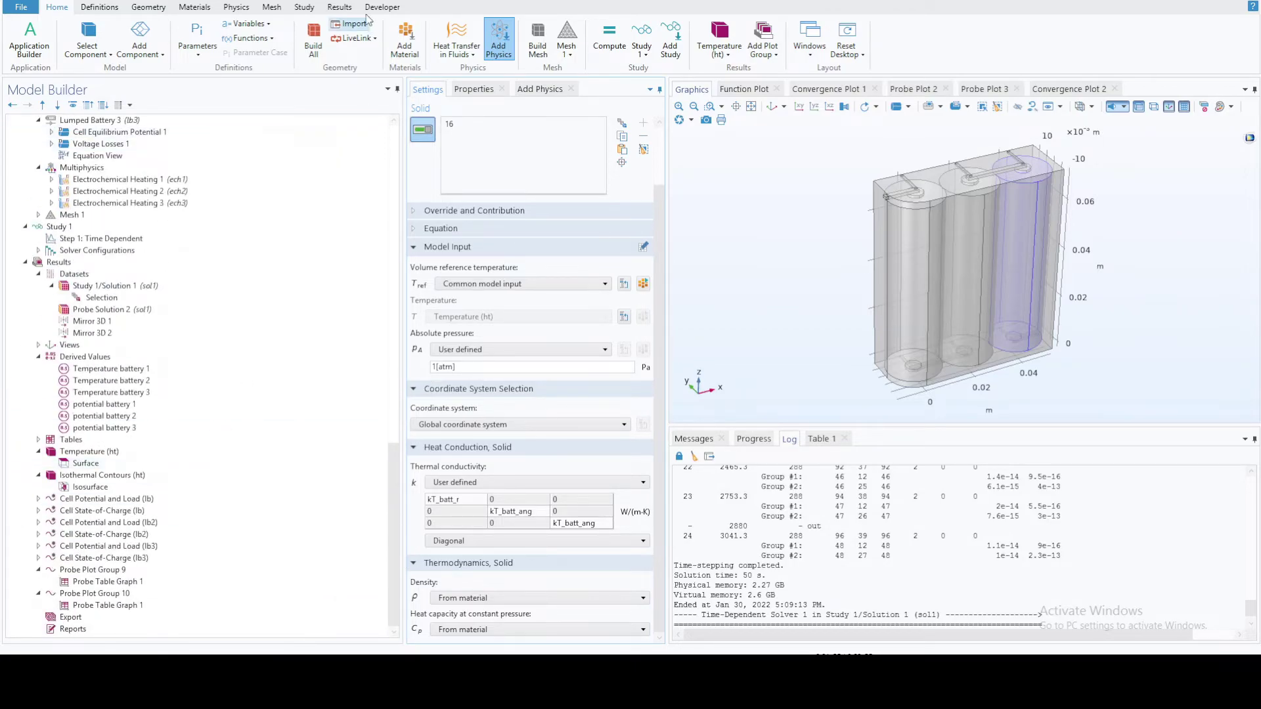
# Re-solve Study 1 from the Study ribbon and review the solver Log output
pyautogui.click(303, 8)
pyautogui.click(24, 38)
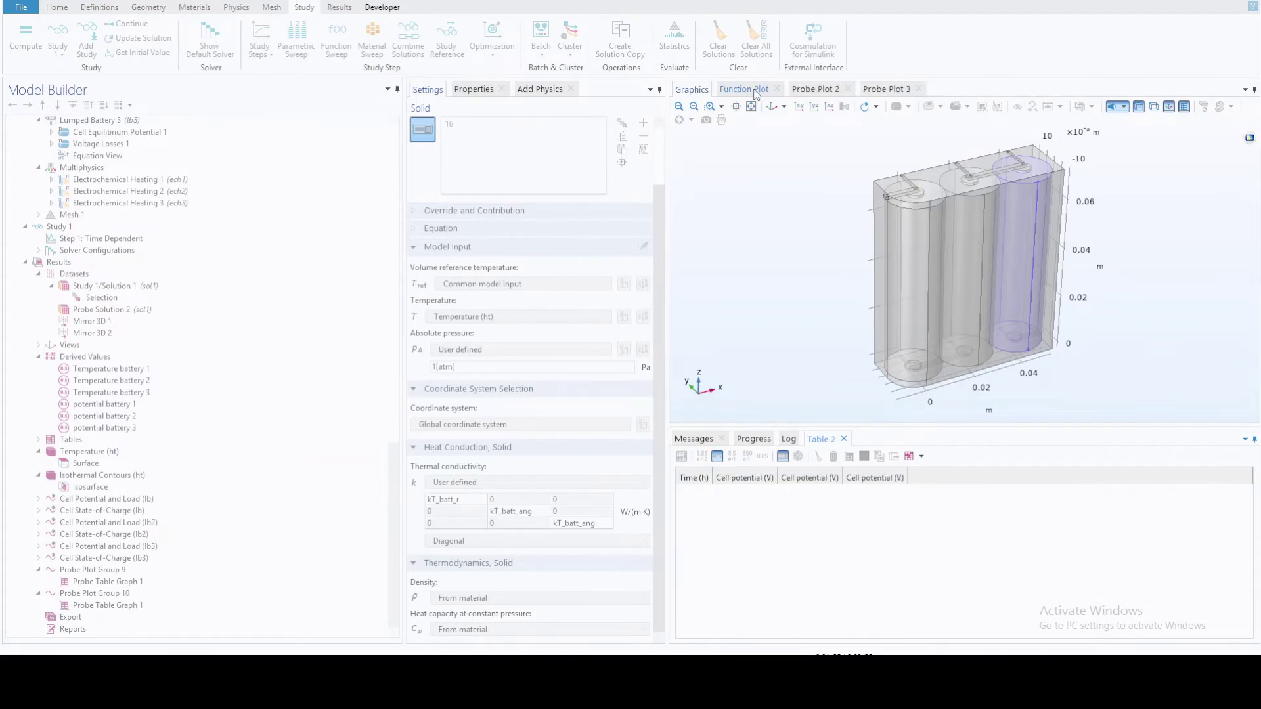
pyautogui.click(790, 440)
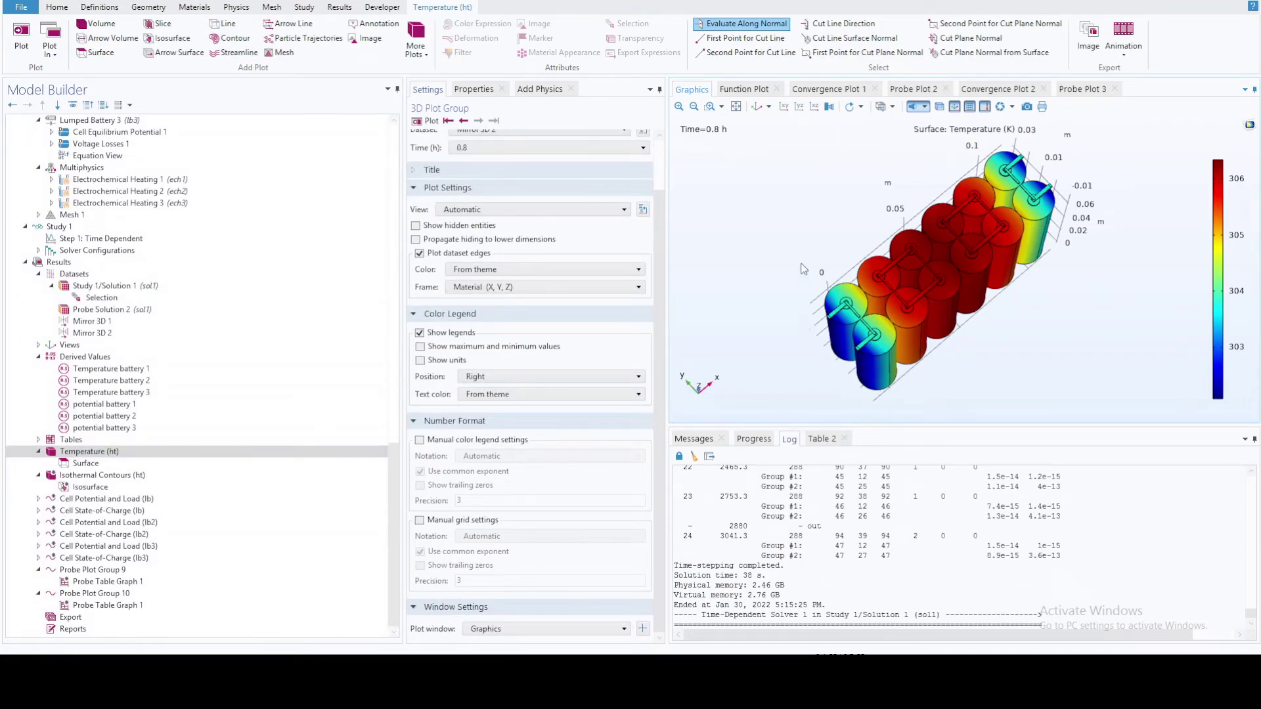
pyautogui.moveTo(801, 246); pyautogui.dragTo(886, 239)
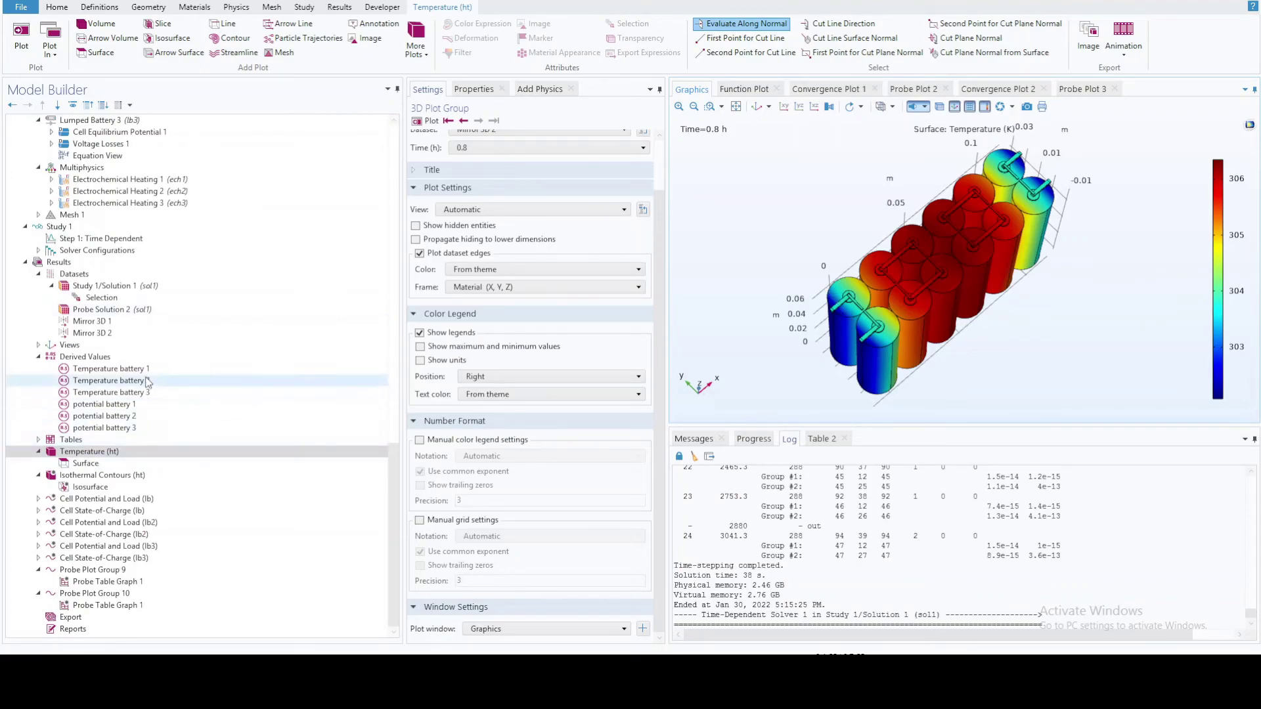
pyautogui.scroll(15, 100, 287)
pyautogui.scroll(8, 102, 296)
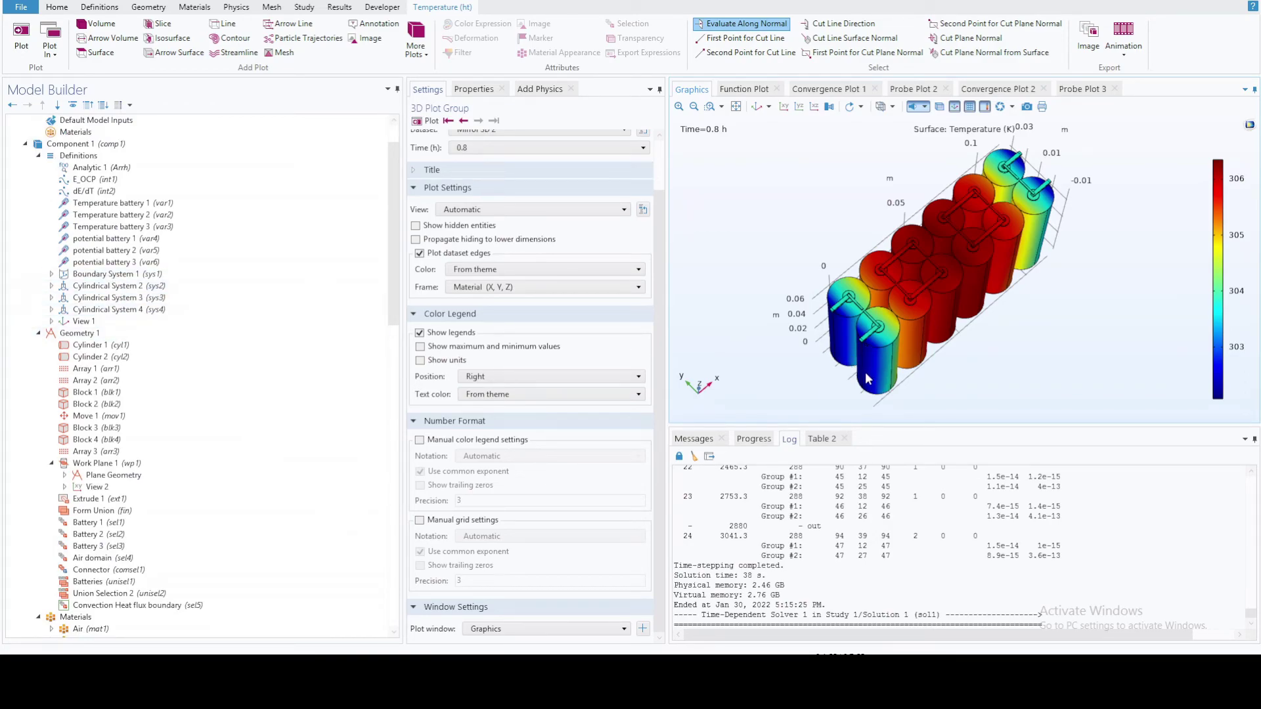
pyautogui.moveTo(824, 387); pyautogui.dragTo(783, 292)
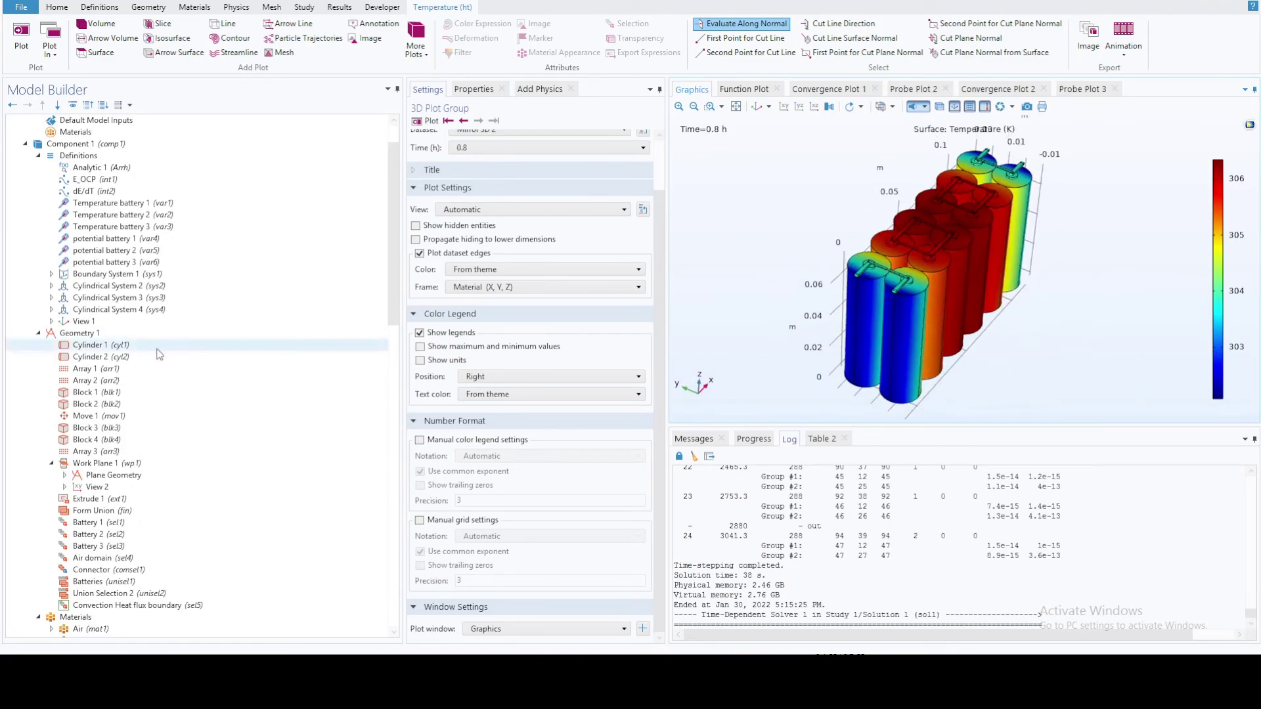
pyautogui.moveTo(788, 373); pyautogui.dragTo(749, 373)
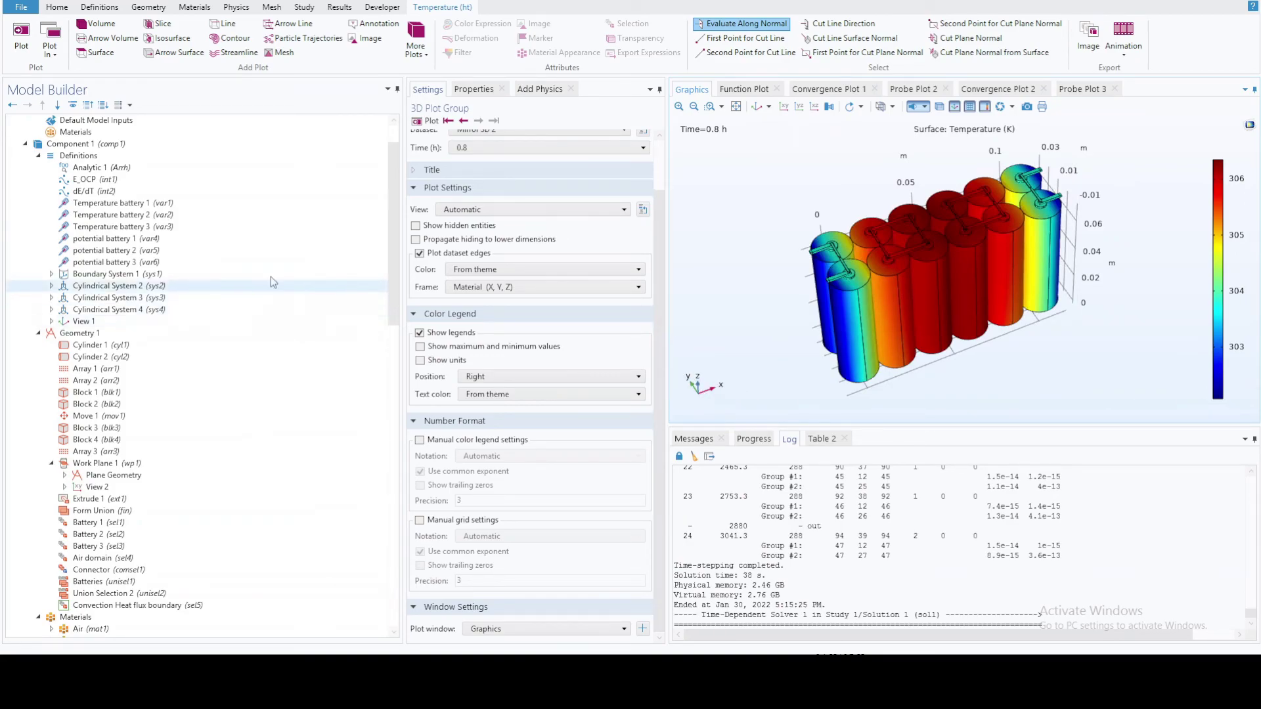
pyautogui.scroll(-4, 161, 373)
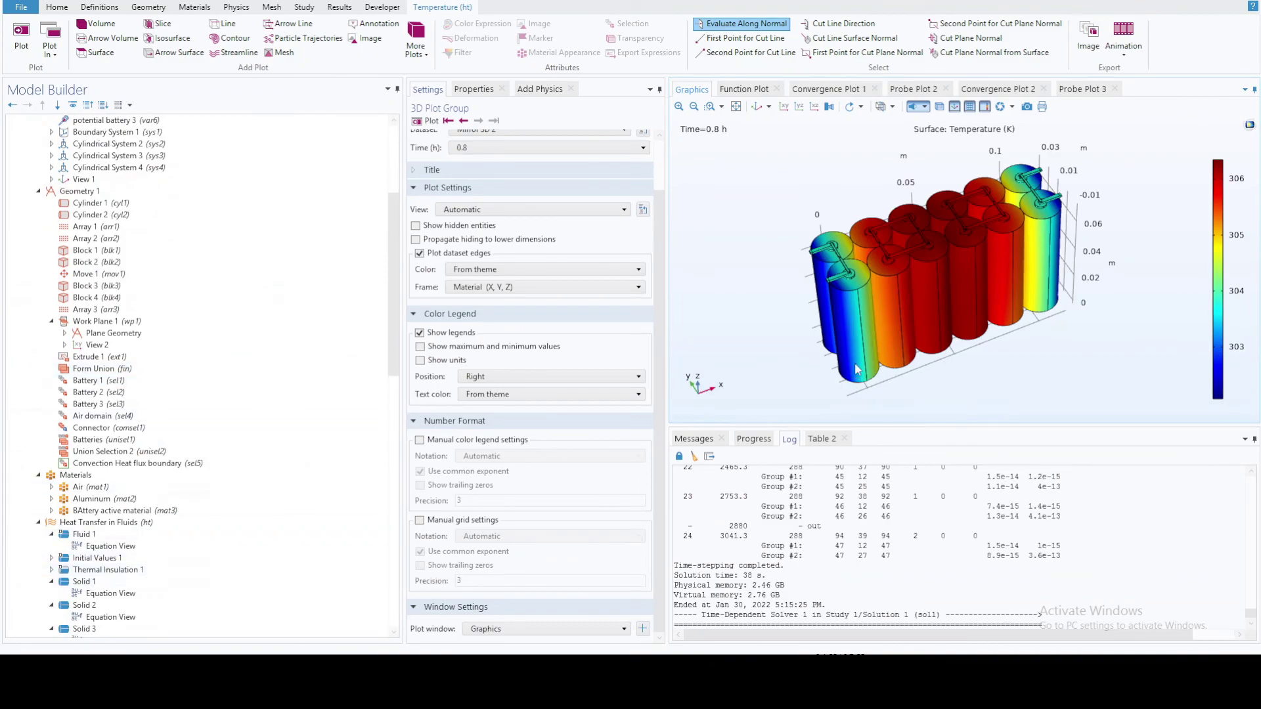
pyautogui.moveTo(852, 320); pyautogui.dragTo(856, 337)
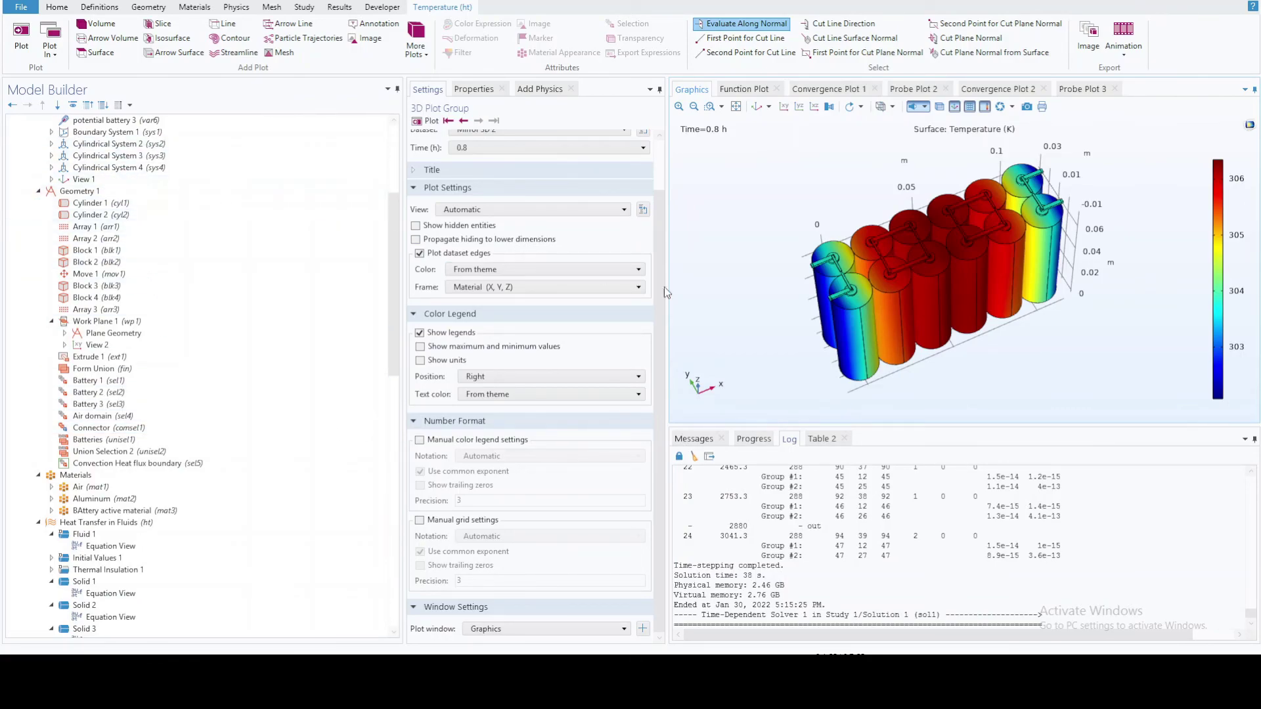
pyautogui.moveTo(391, 302); pyautogui.dragTo(391, 400)
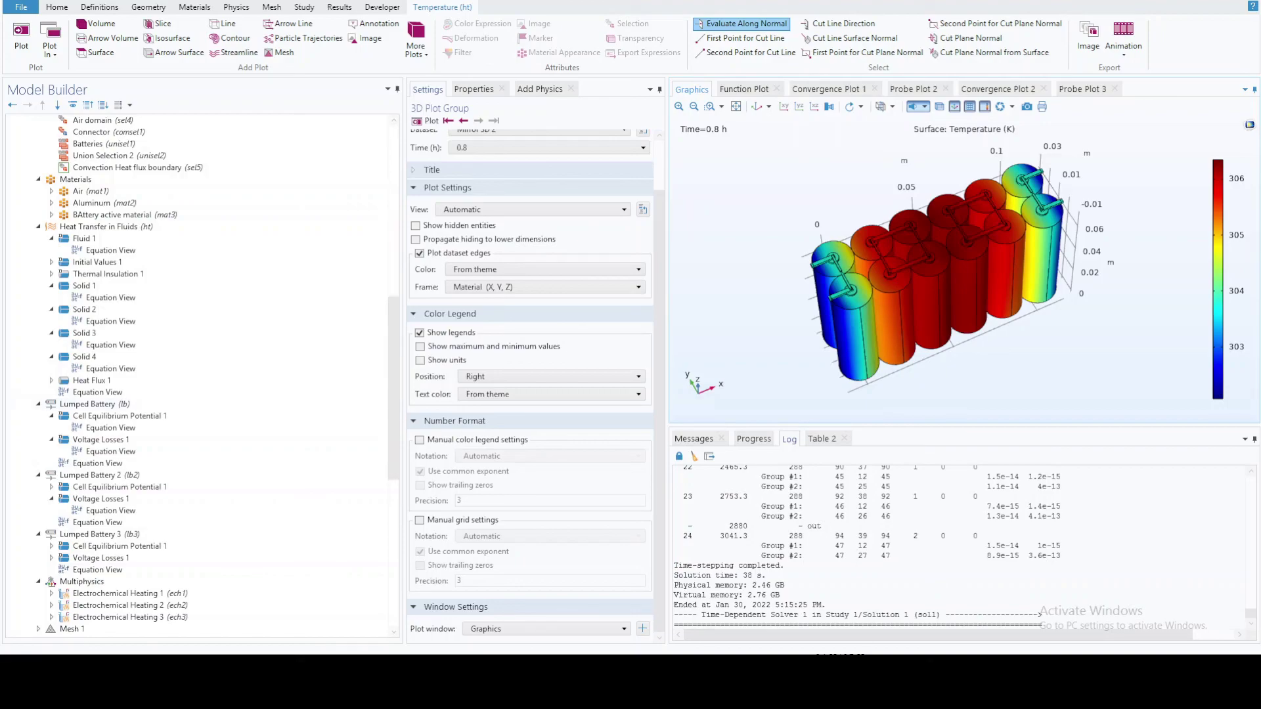
pyautogui.moveTo(990, 653)
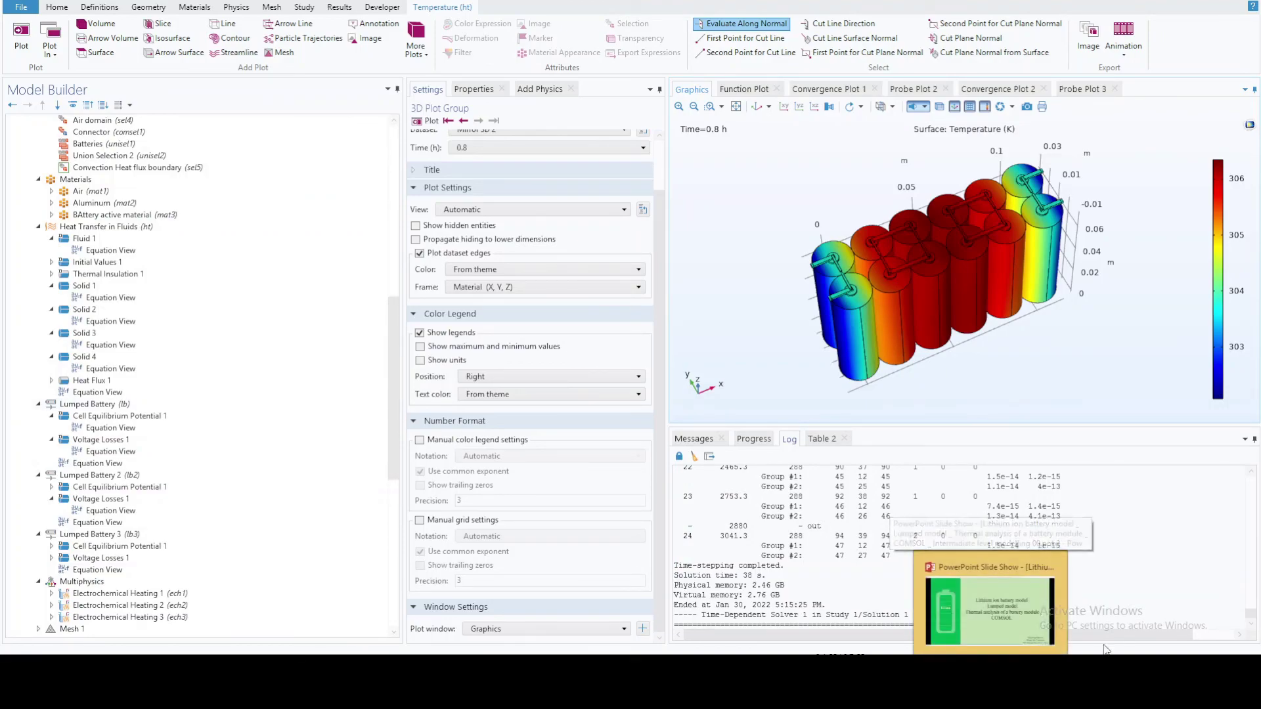